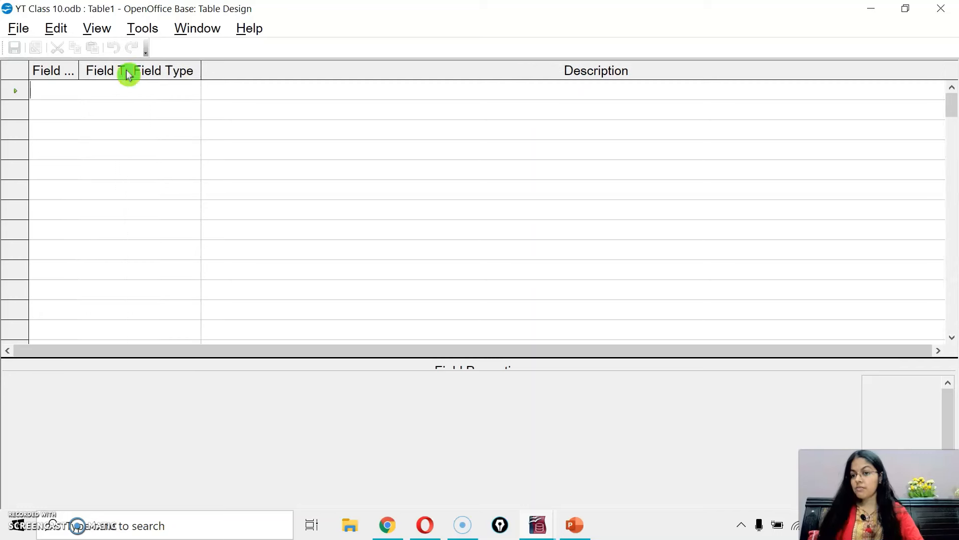
Step: Define the table's first field as Rollno with the Integer [ INTEGER ] field type
text(Rollno)
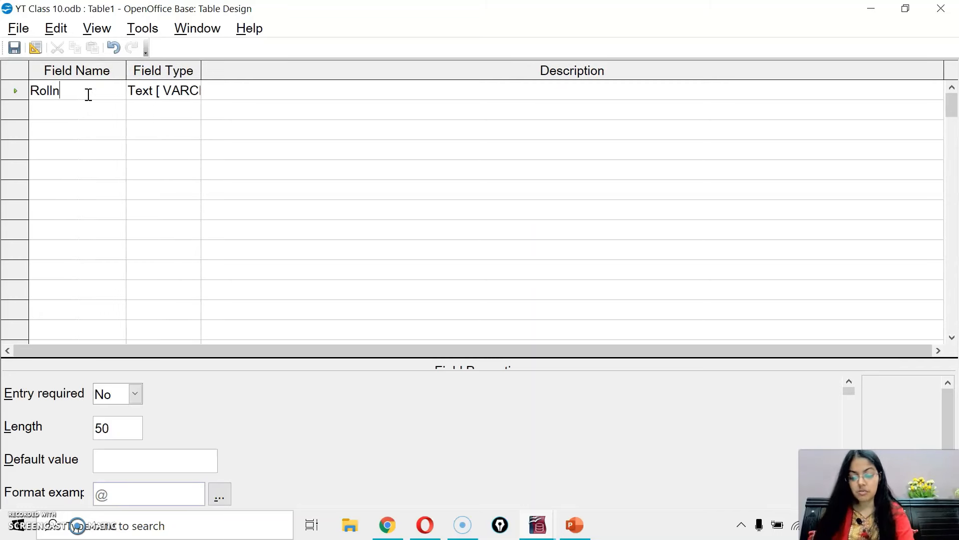
key(Tab)
key(i)
key(i)
key(Return)
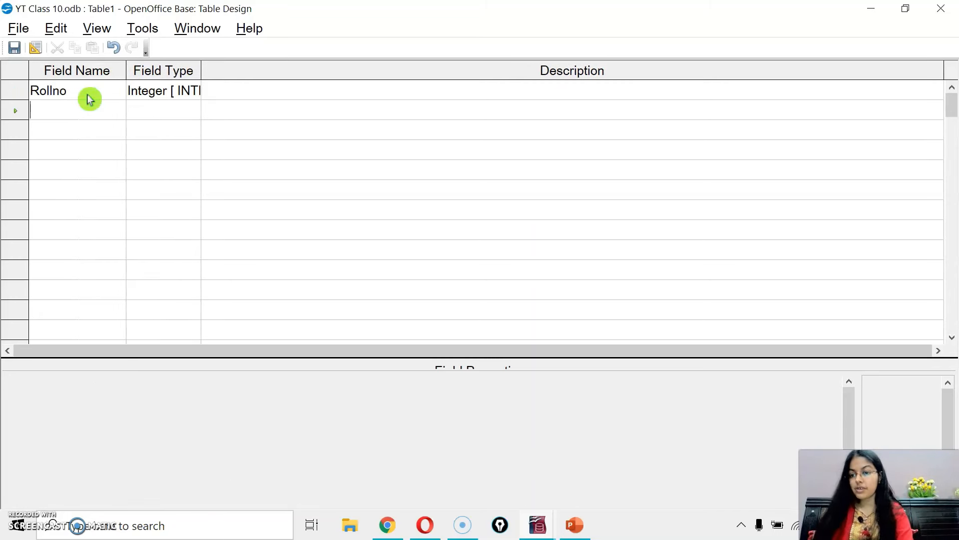
Step: Add a second field called Name with the Text [ VARCHAR ] field type
text(Name)
key(Tab)
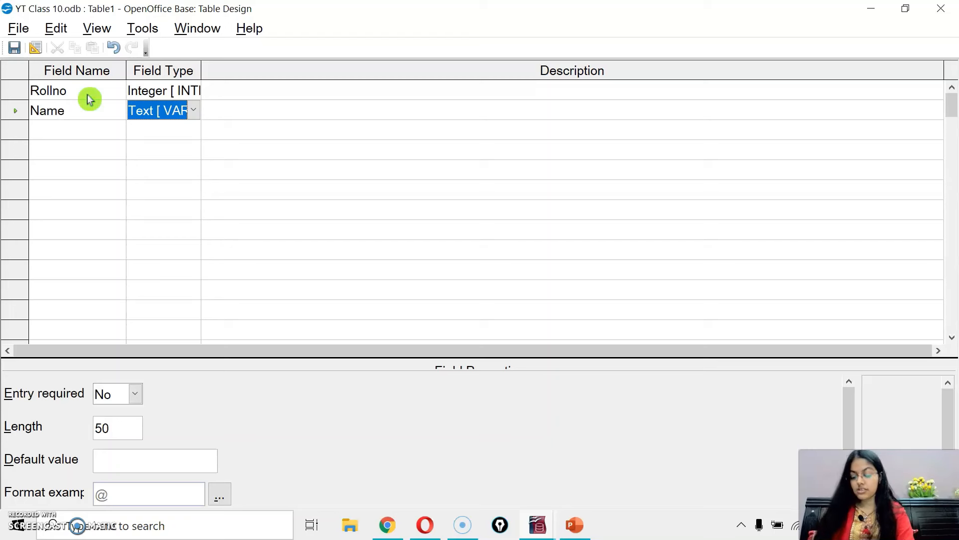
key(Return)
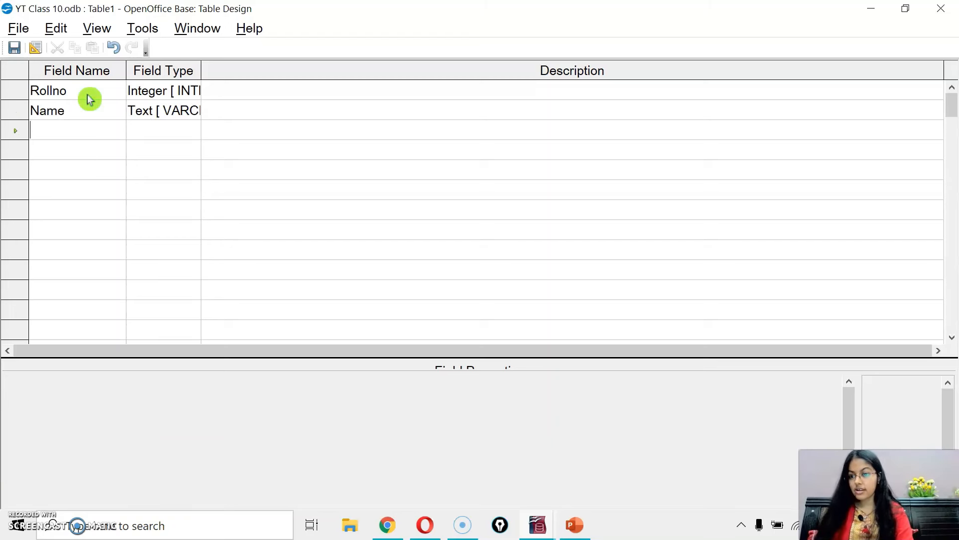
Step: Add a third field called DOB and set its field type to Date [ DATE ]
text(DOB)
key(Tab)
key(d)
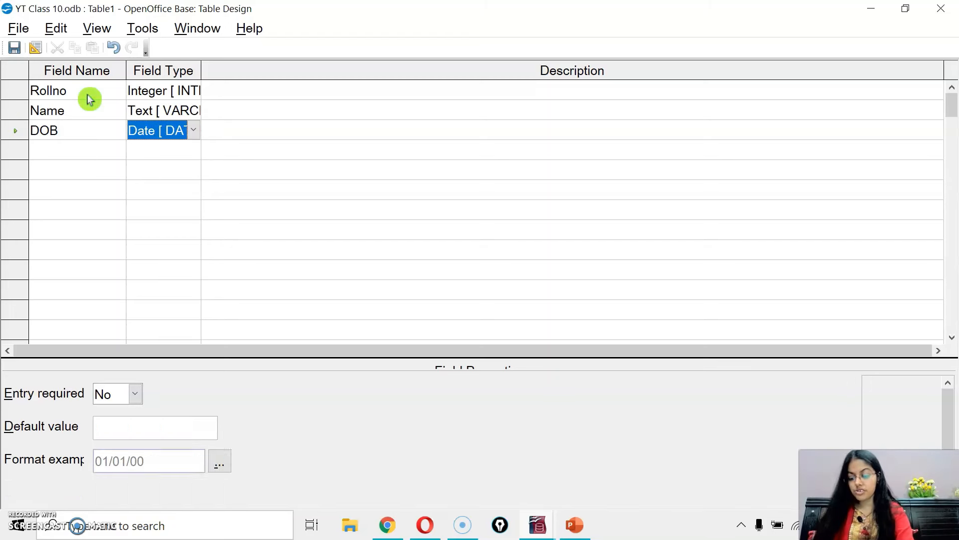
key(d)
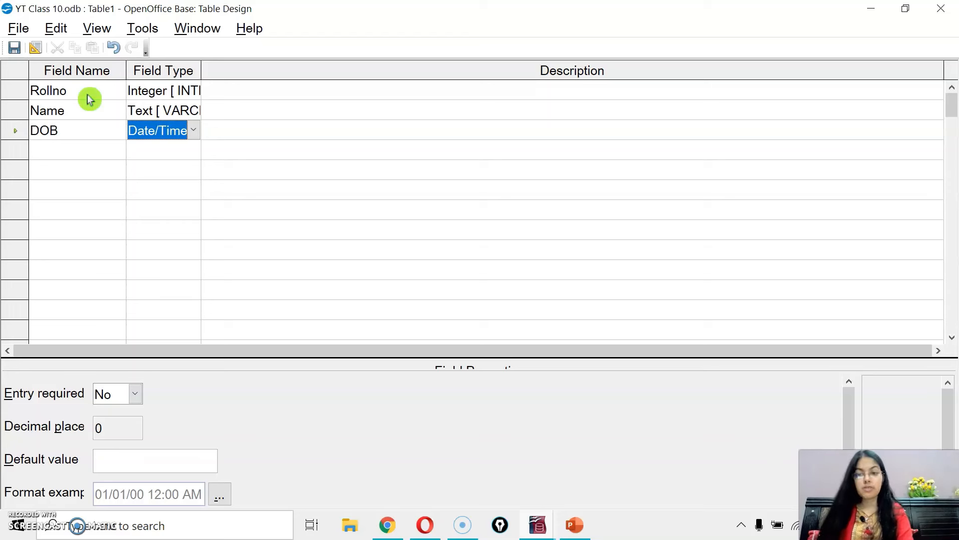
click(161, 128)
click(166, 128)
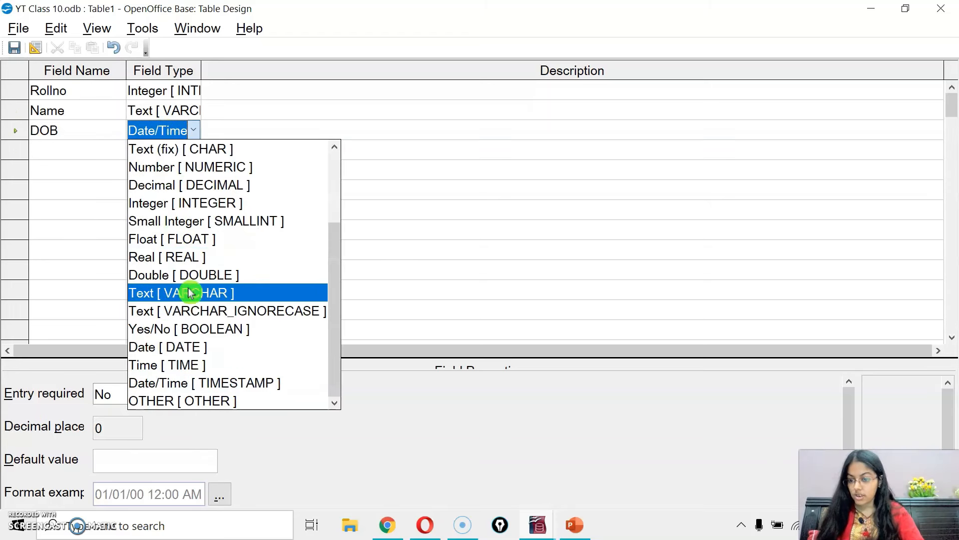
click(195, 350)
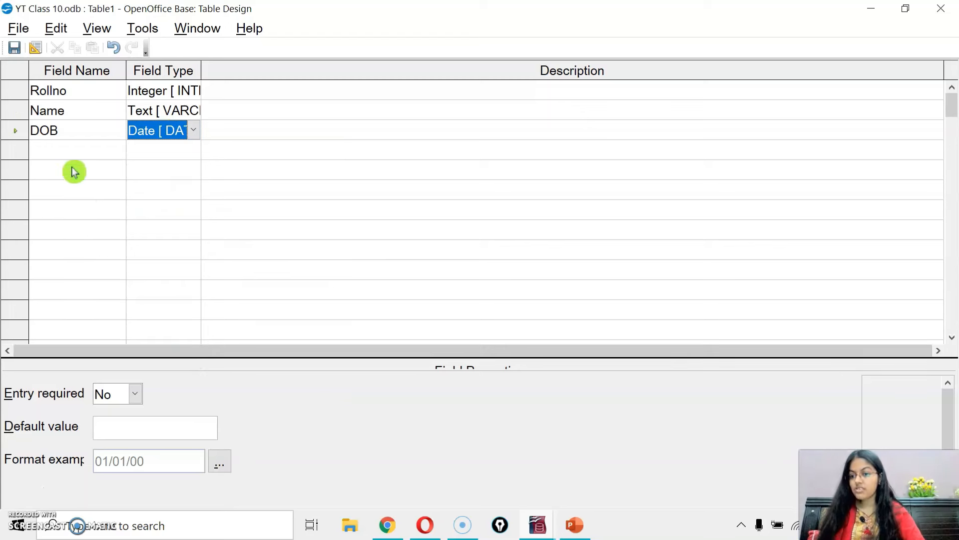
Step: Add a fourth field called Marks with the Decimal [ DECIMAL ] type, and widen the Field Type column to fit the type names
click(66, 150)
text(Marks)
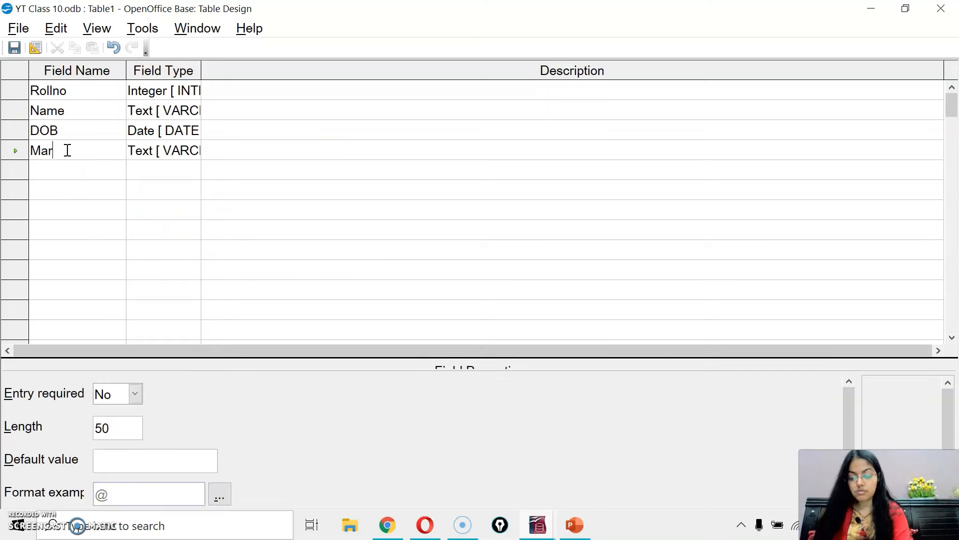
key(Tab)
text(de)
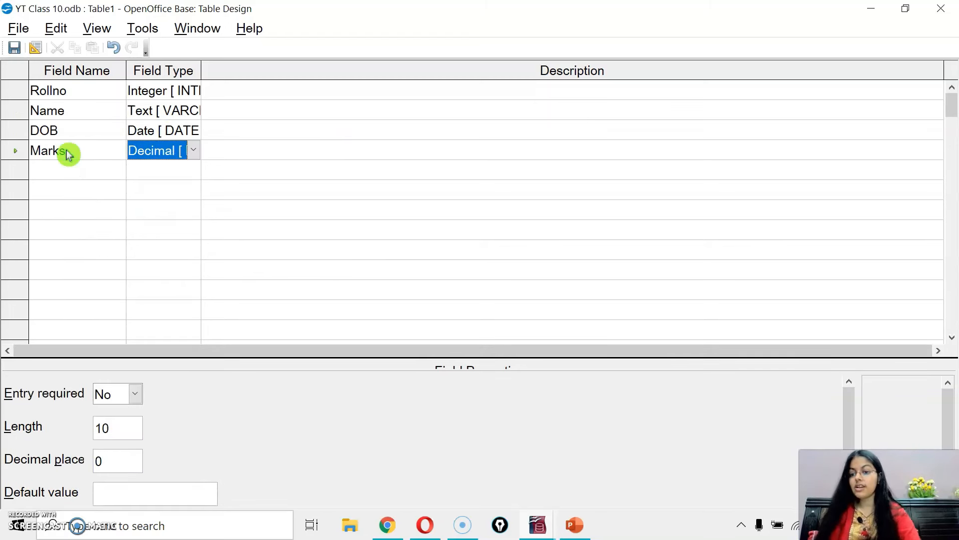
drag(201, 70, 261, 79)
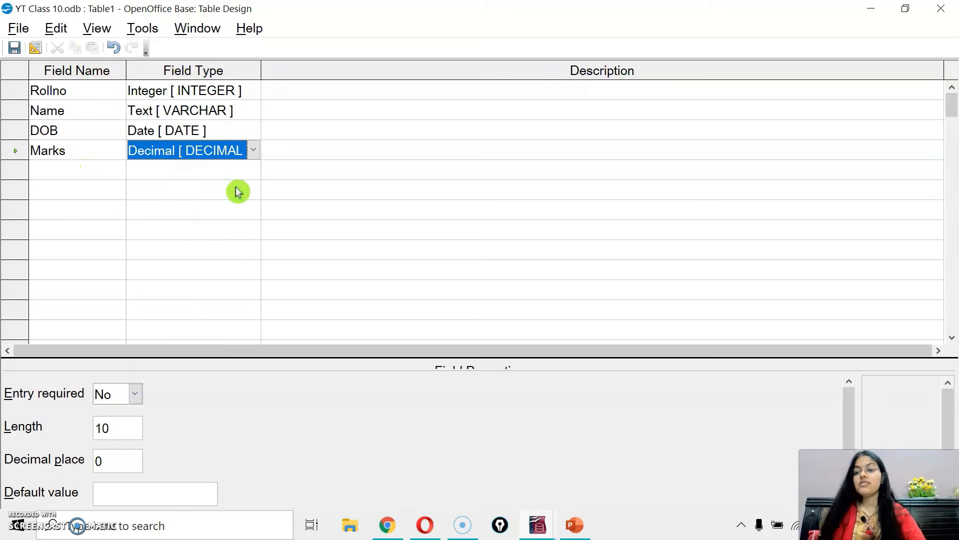
click(304, 158)
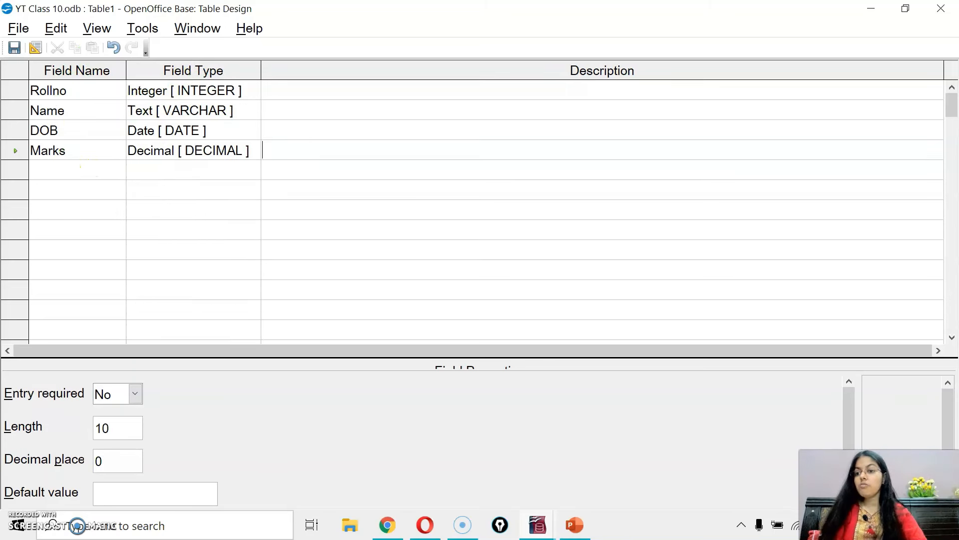
click(14, 56)
text(Demo)
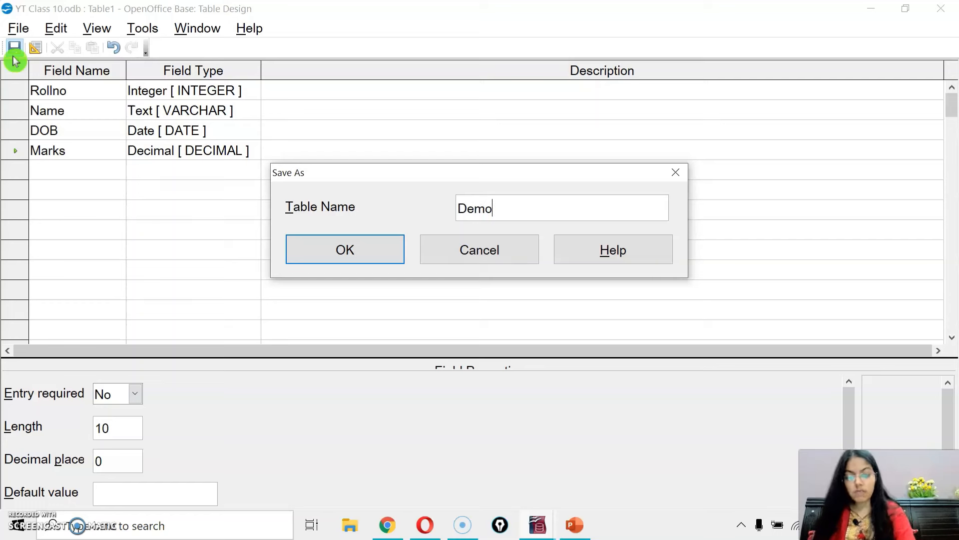
click(313, 249)
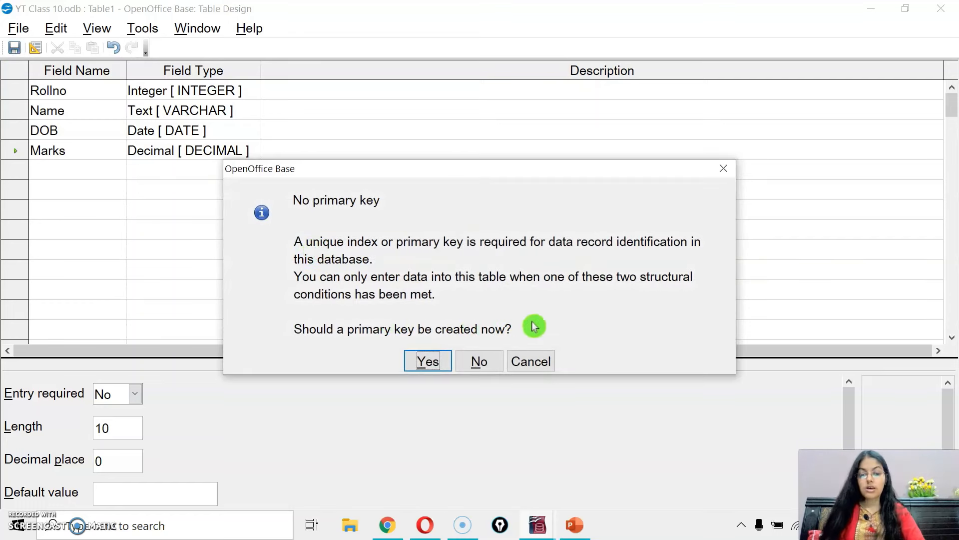
click(723, 168)
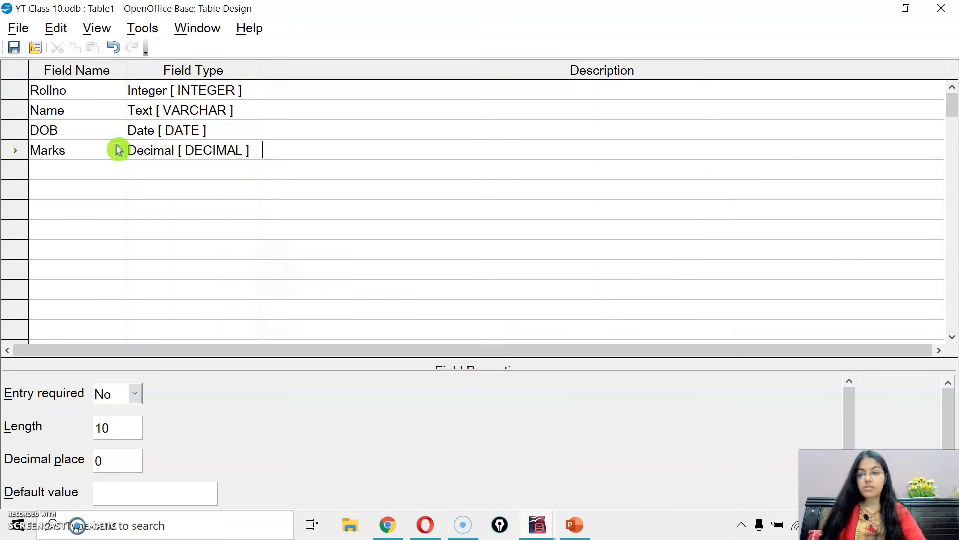
Step: Make the Rollno field the table's primary key
click(15, 94)
right_click(17, 94)
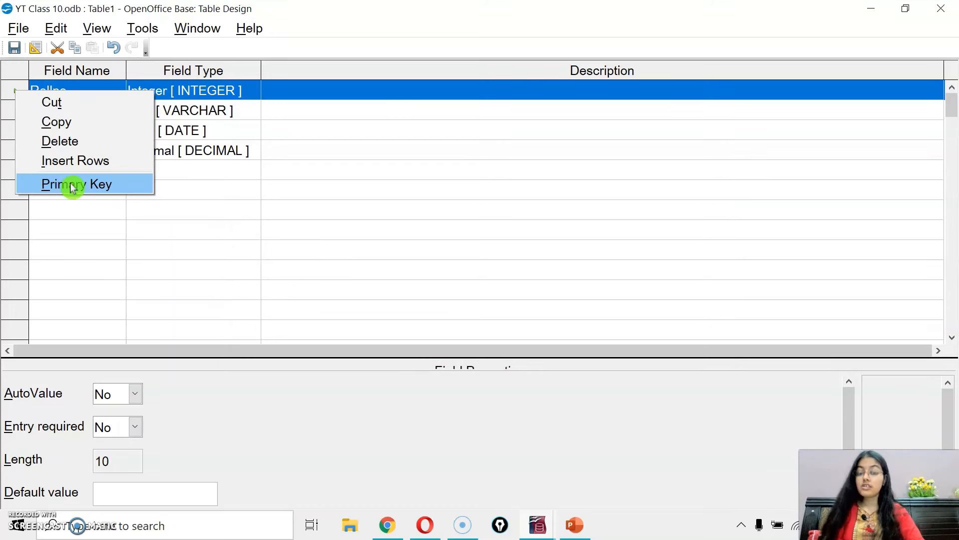
click(72, 187)
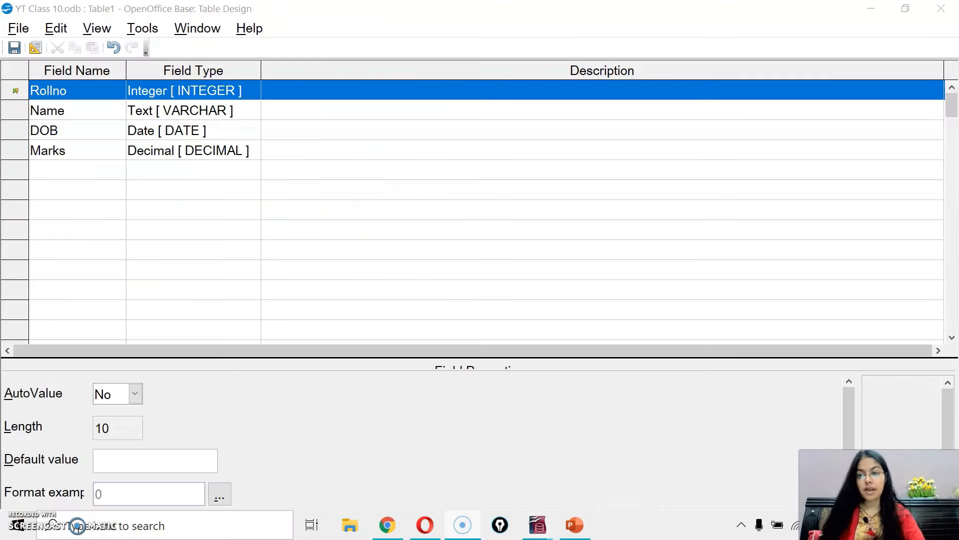
Step: Save the table under the name Demo and close its design window
click(12, 51)
text(Den)
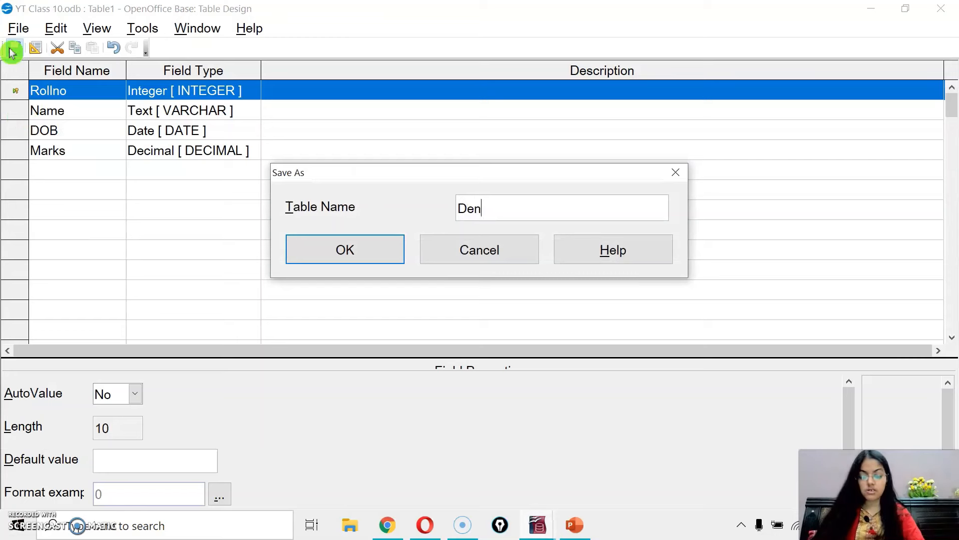
key(BackSpace)
text(mo)
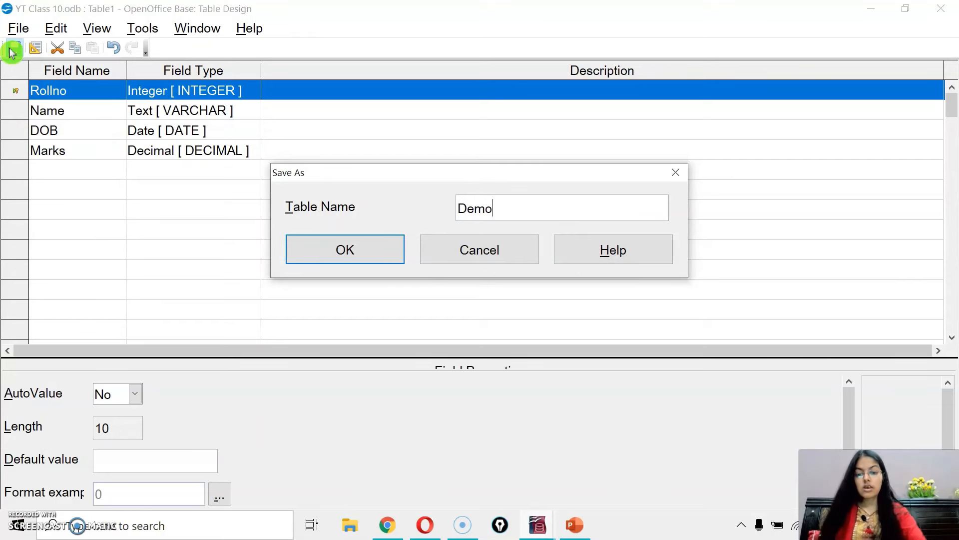
click(369, 252)
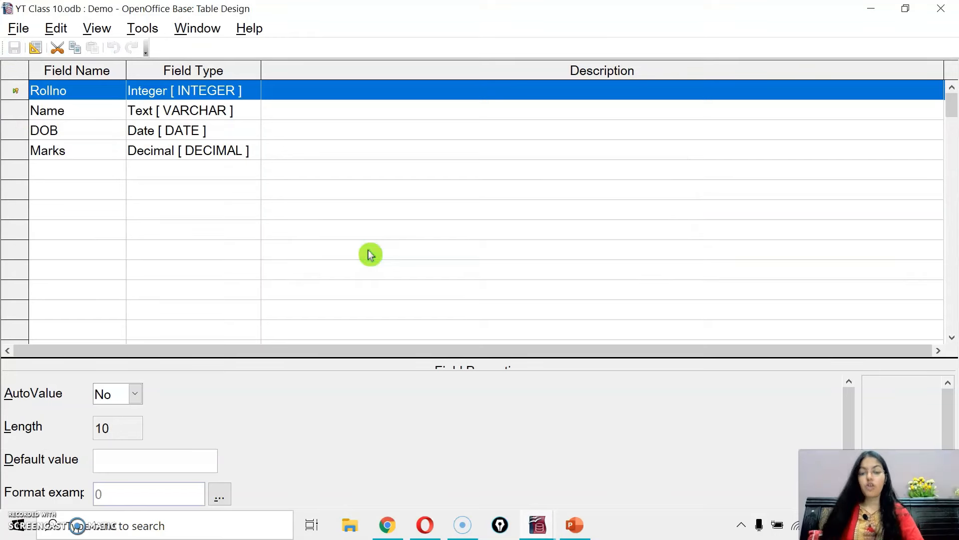
click(941, 8)
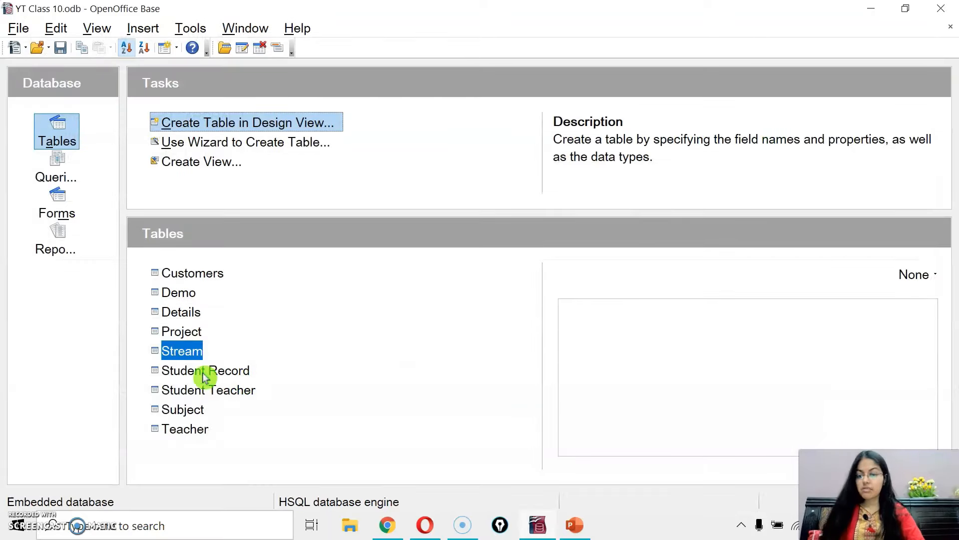
Step: Open the Demo table from the database's table list for data entry
click(191, 312)
click(189, 295)
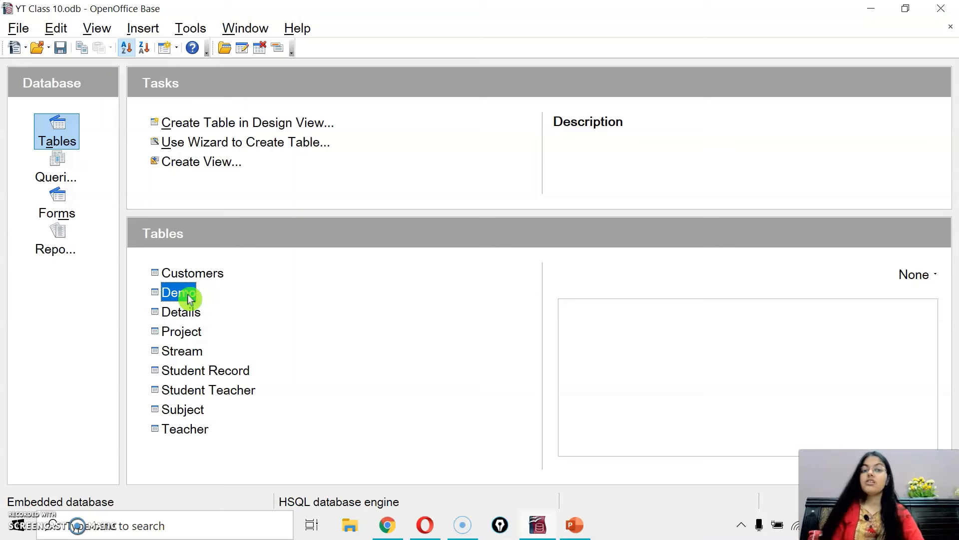
double_click(190, 298)
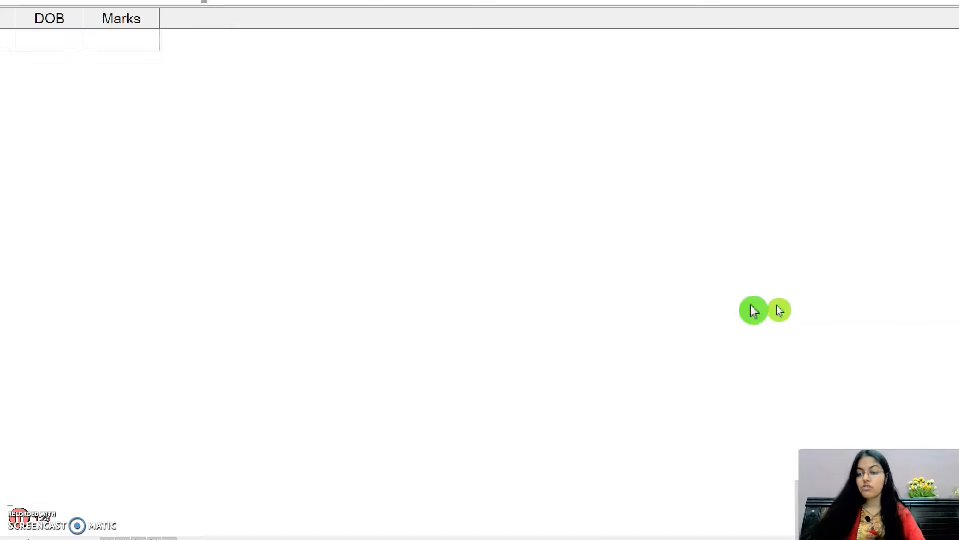
Step: Enter the first record with Rollno 1, the student's name, the date of birth and Marks 99
text(1)
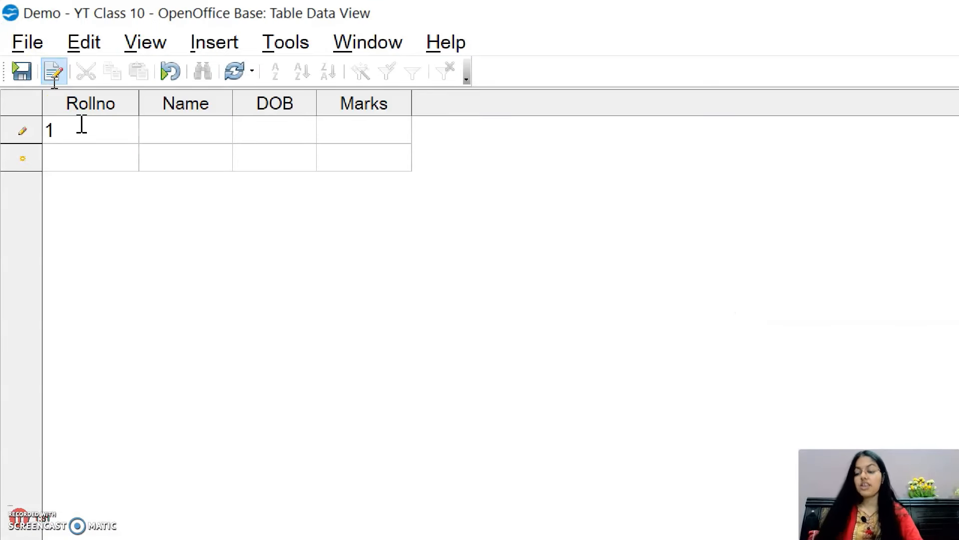
key(Tab)
text(Neha)
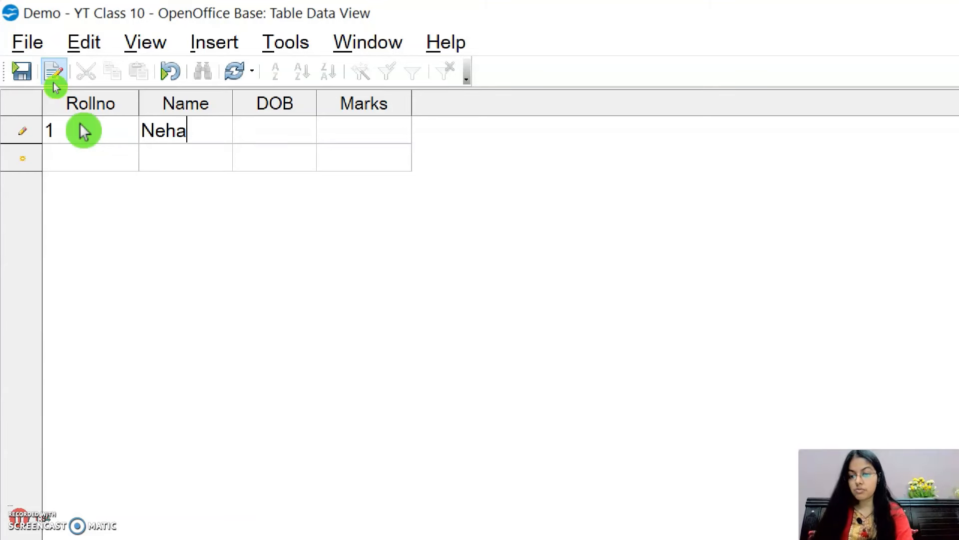
key(Tab)
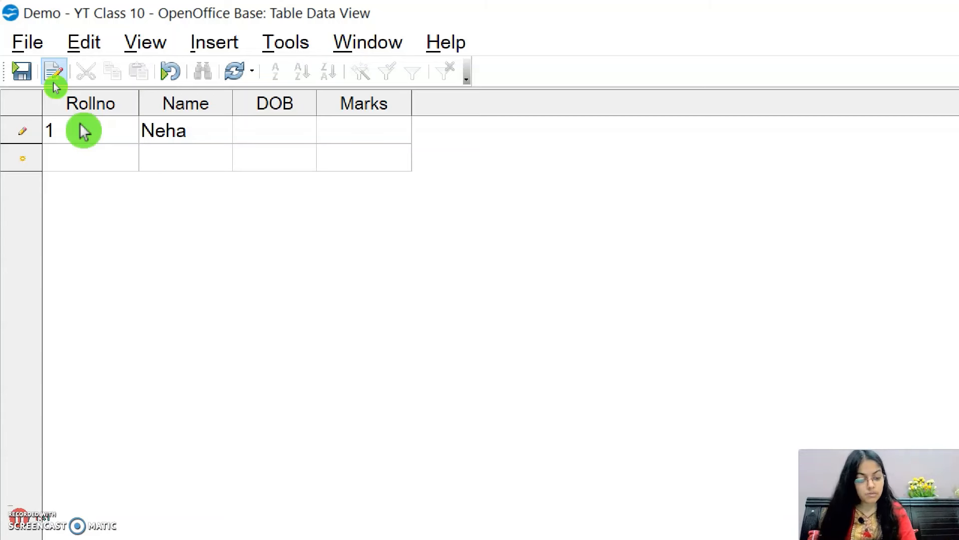
text(2/)
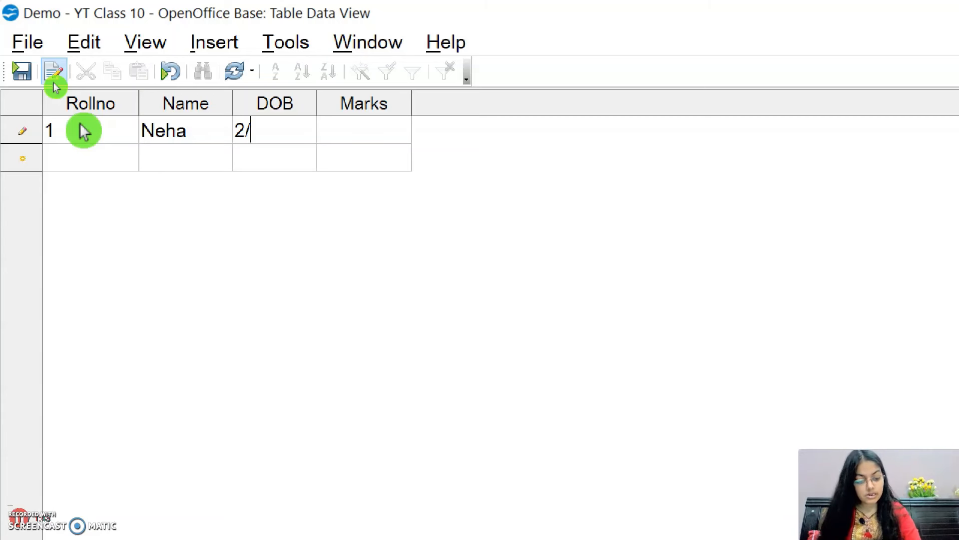
text(8/2003)
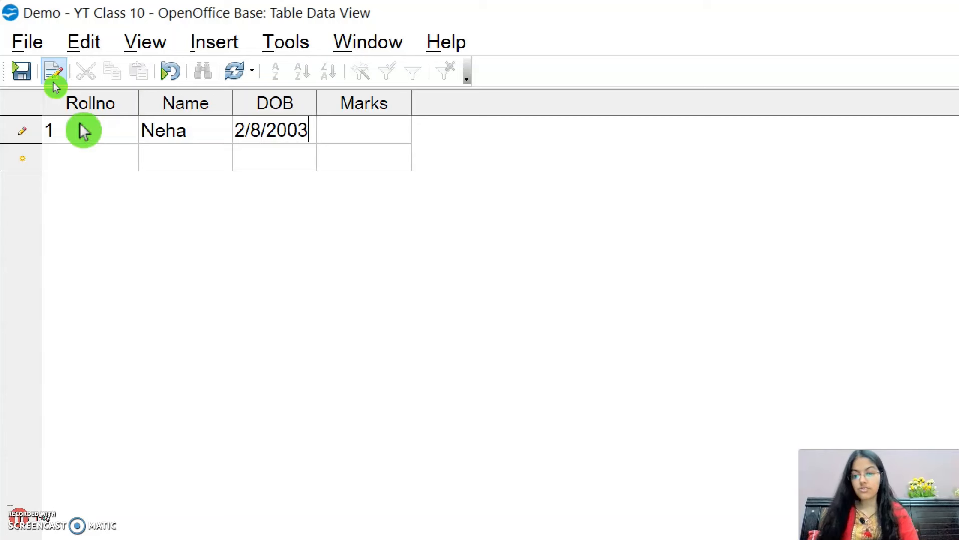
key(Tab)
text(99)
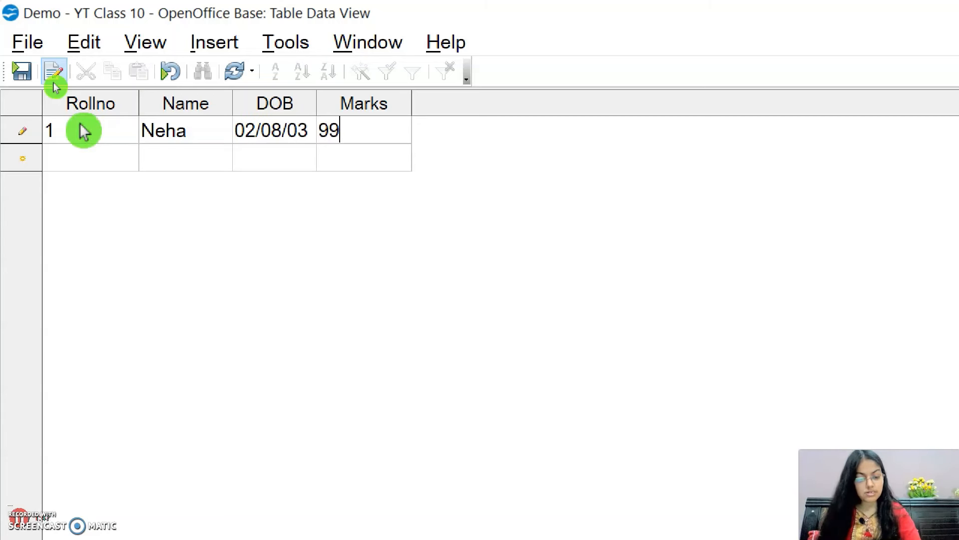
key(Tab)
Step: Fill in the second record with Rollno 2, the student's name, the date of birth in month/day/year order and Marks 100
text(2)
key(Tab)
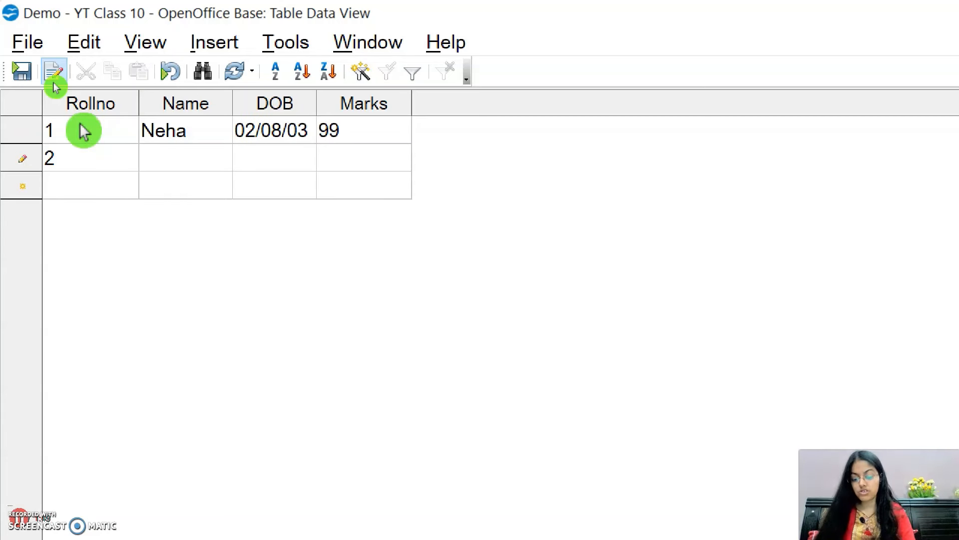
text(Nisha)
key(Tab)
text(23/)
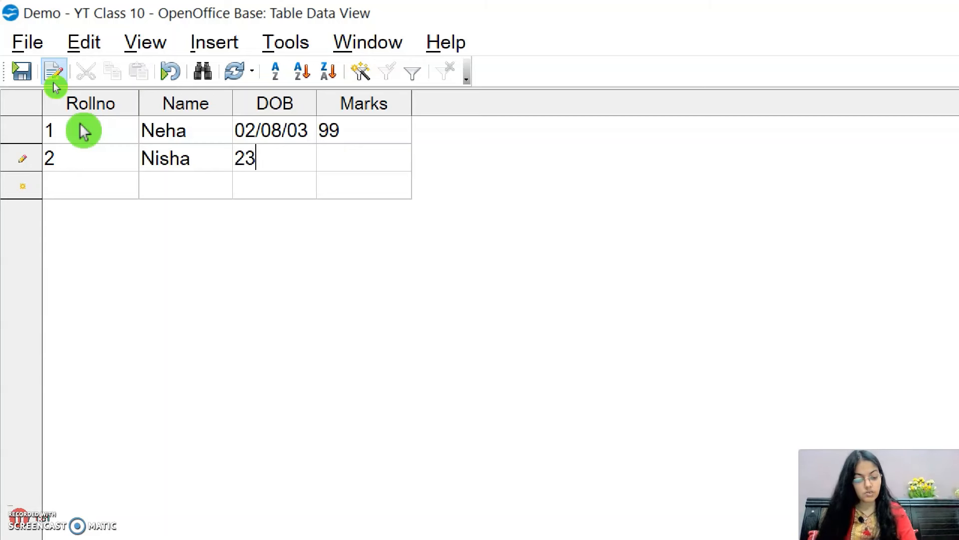
key(BackSpace)
key(BackSpace)
key(BackSpace)
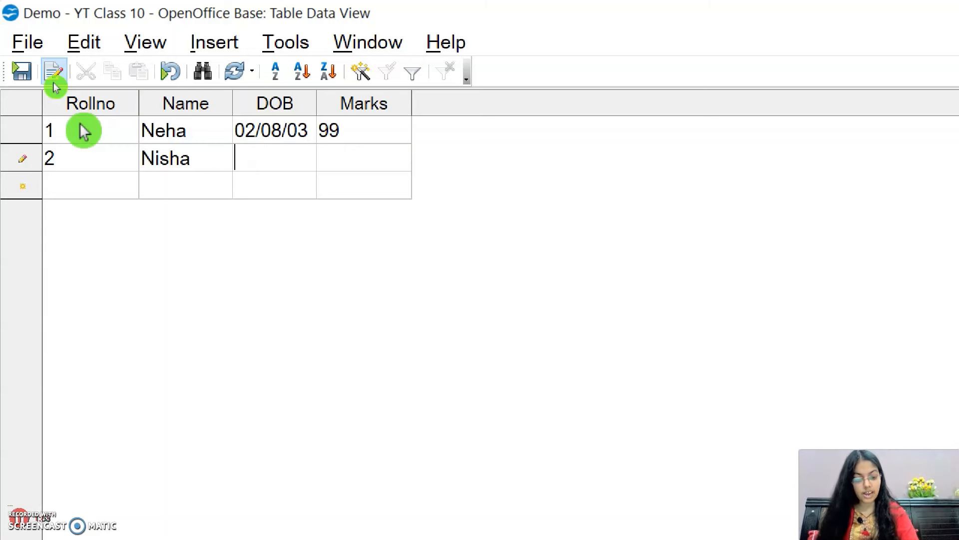
text(03/23/)
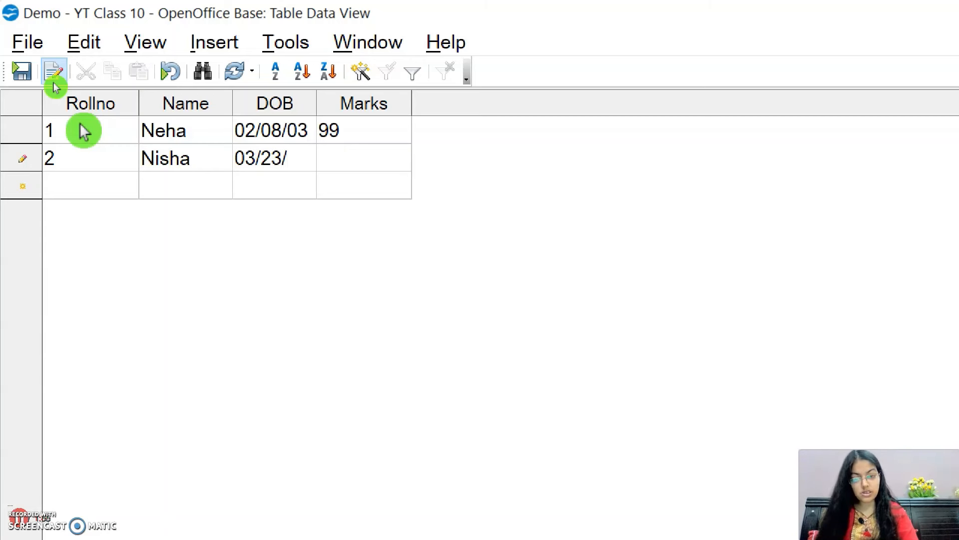
text(2004)
key(Tab)
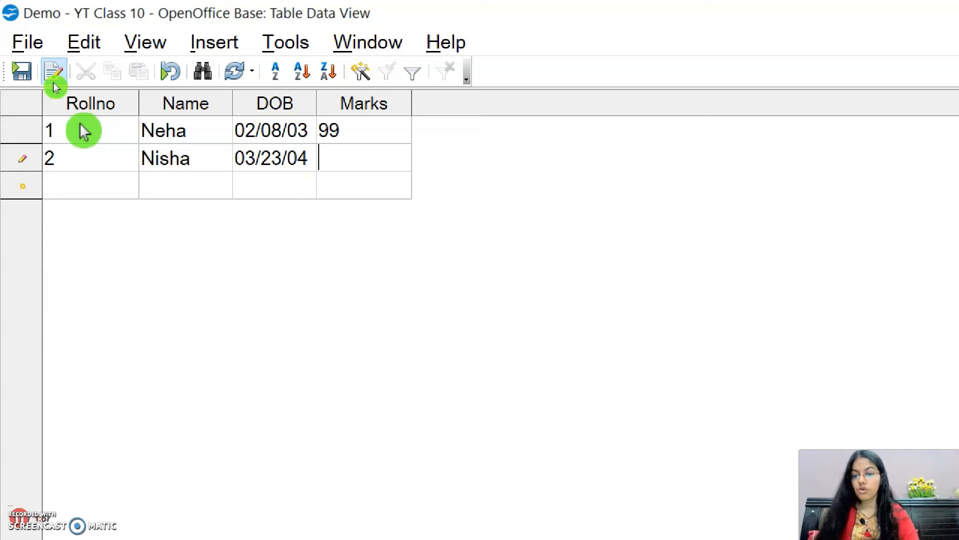
text(100)
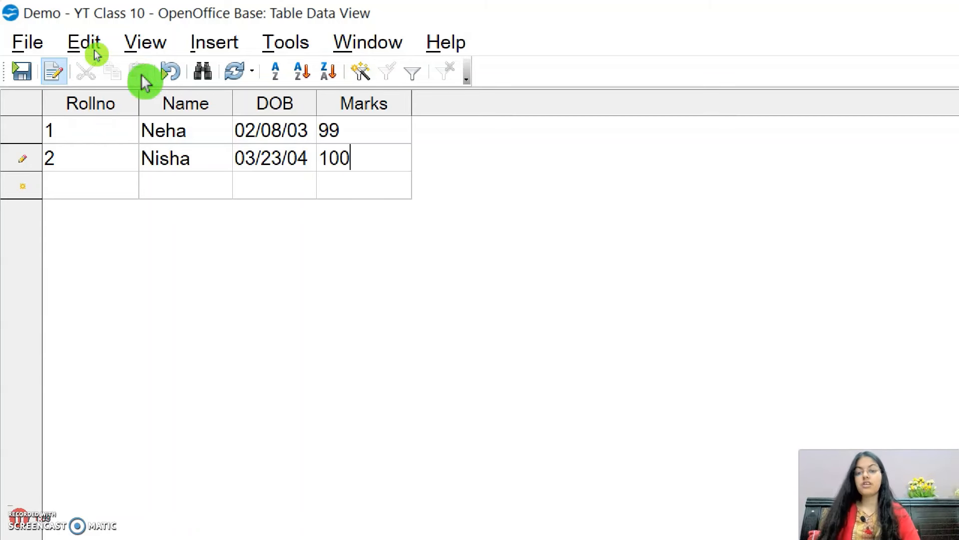
Step: Insert a new third record and enter Rollno 3 and the student's name
key(Tab)
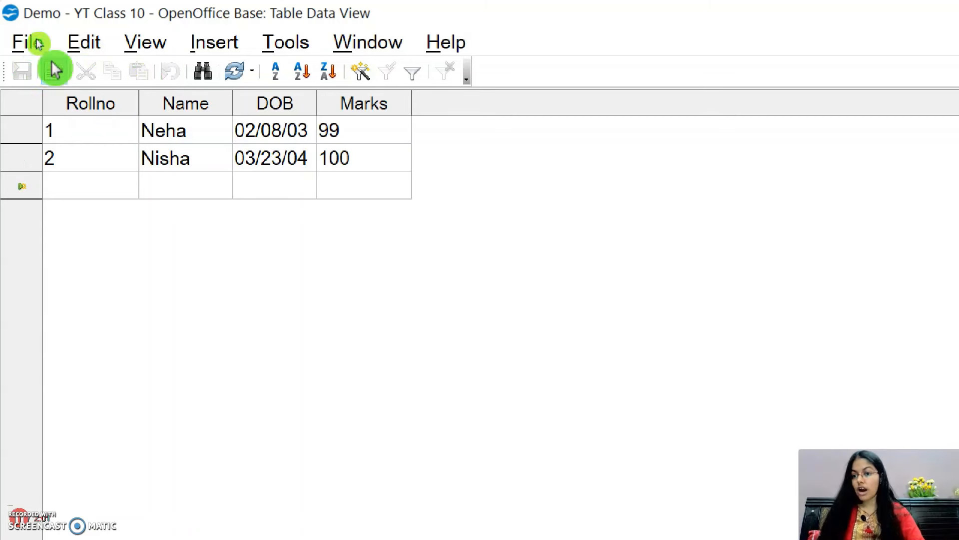
click(223, 43)
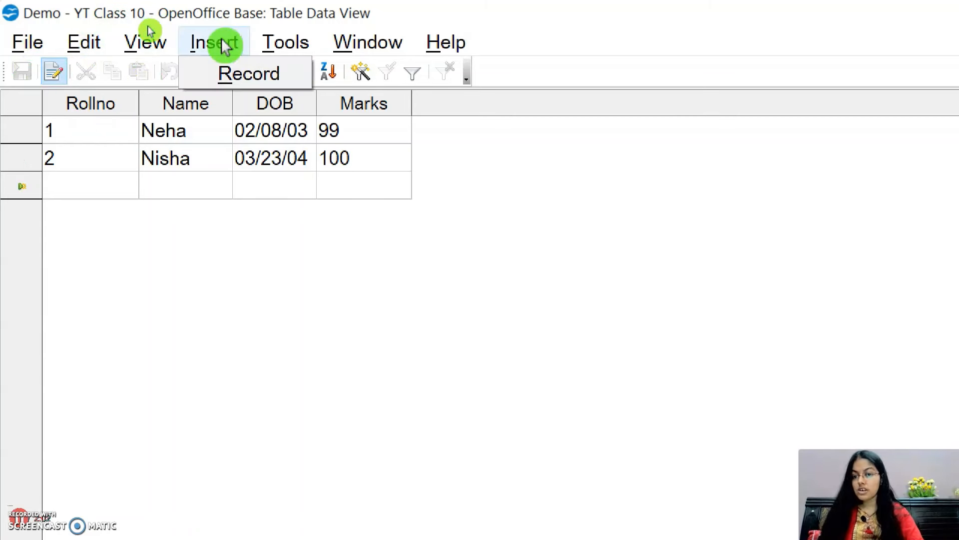
click(221, 73)
click(60, 193)
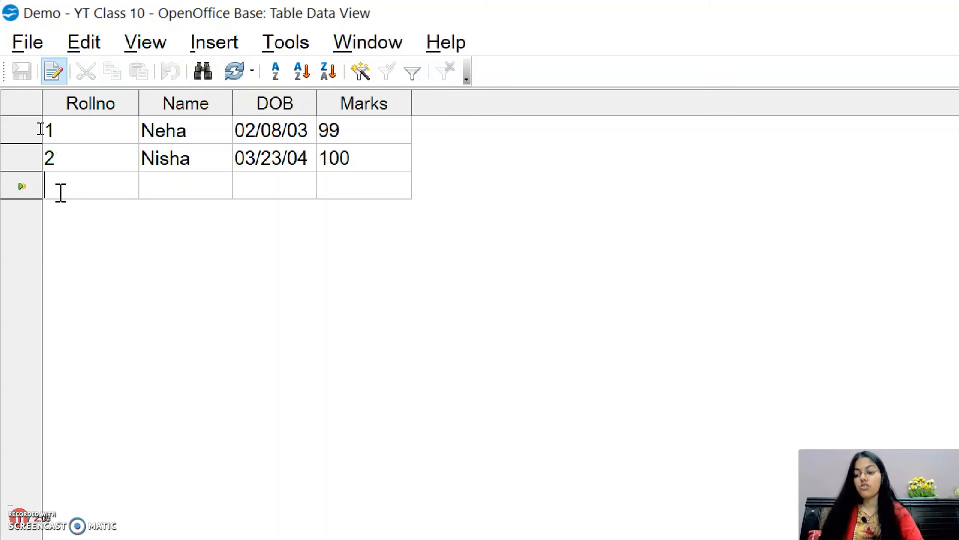
text(3)
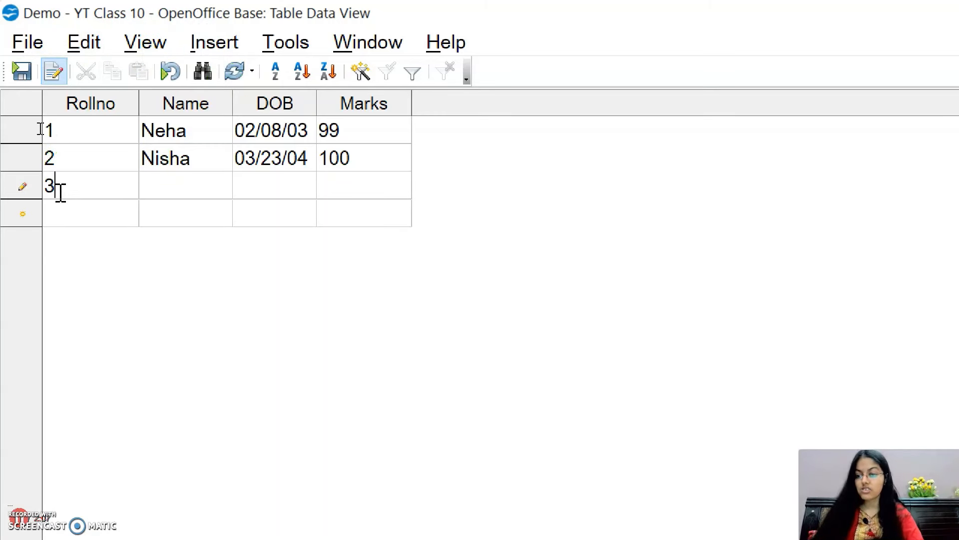
key(Tab)
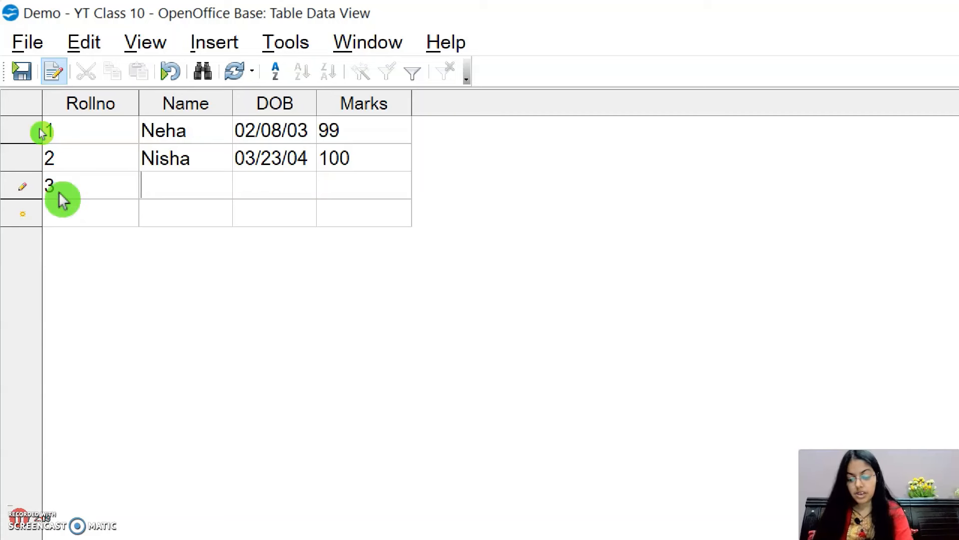
text(Soniya)
key(Tab)
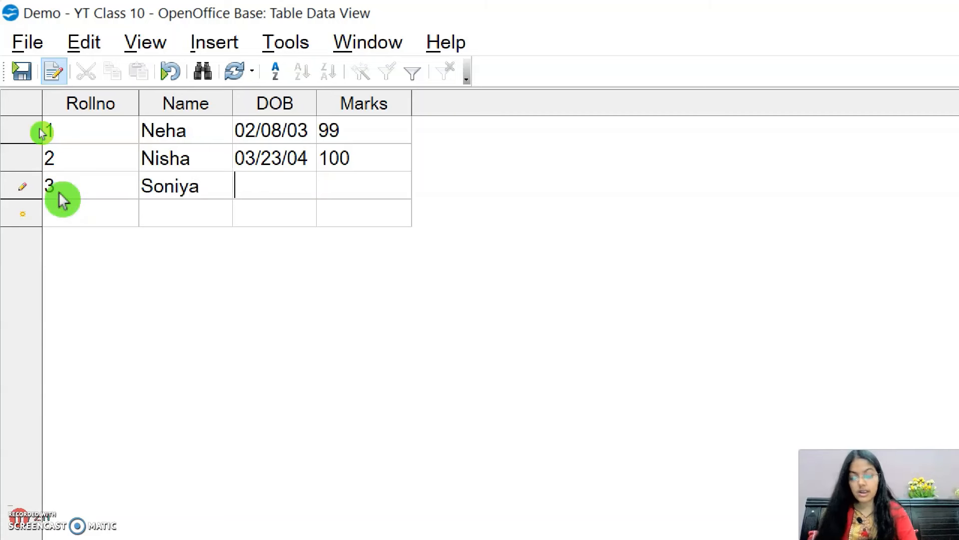
Step: Complete the third record with the date of birth in month/day/year order and Marks 75, and save the record
text(24/)
key(BackSpace)
key(BackSpace)
key(BackSpace)
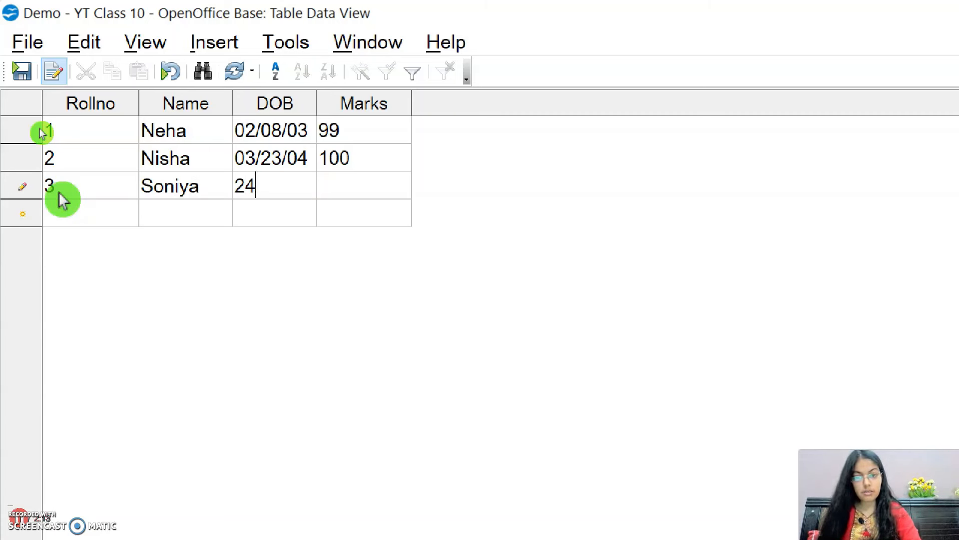
text(2/)
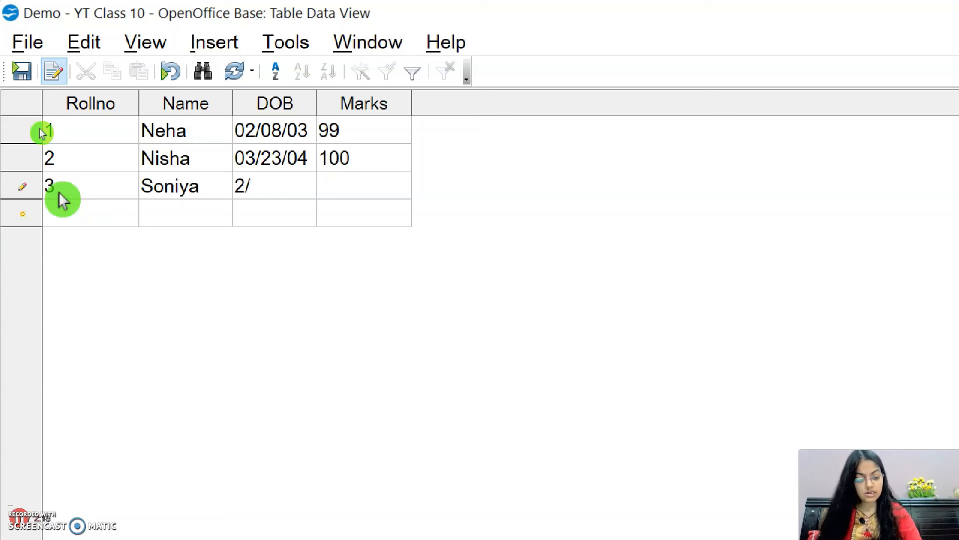
text(14/2002)
key(Tab)
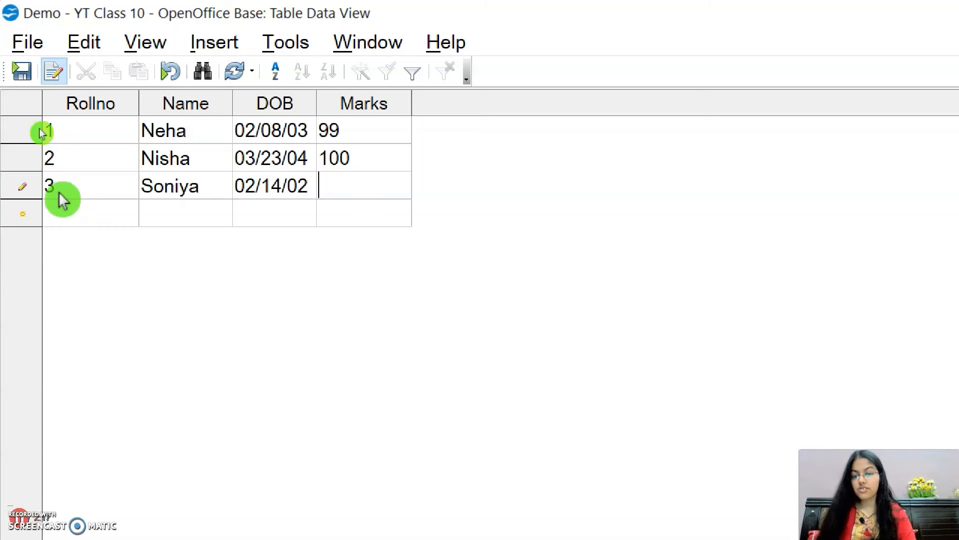
text(75)
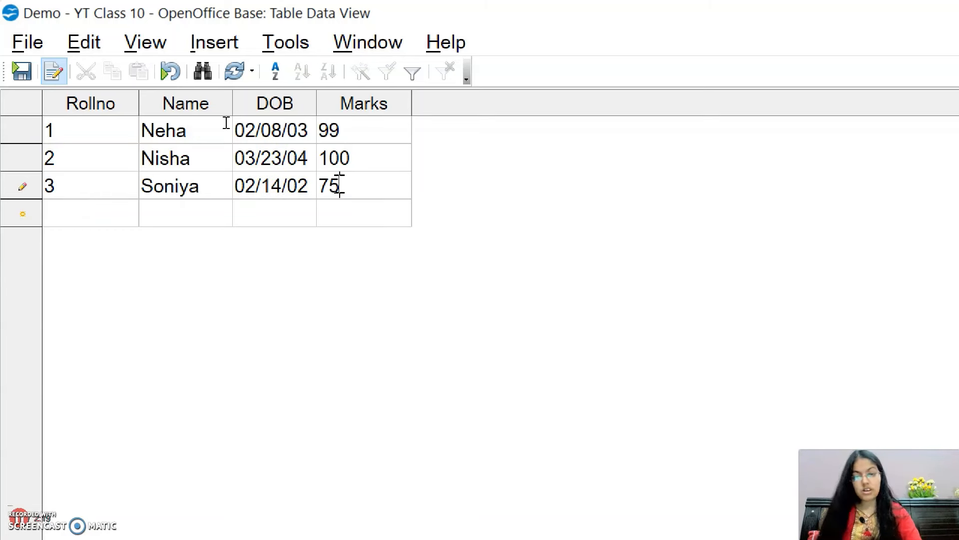
click(19, 70)
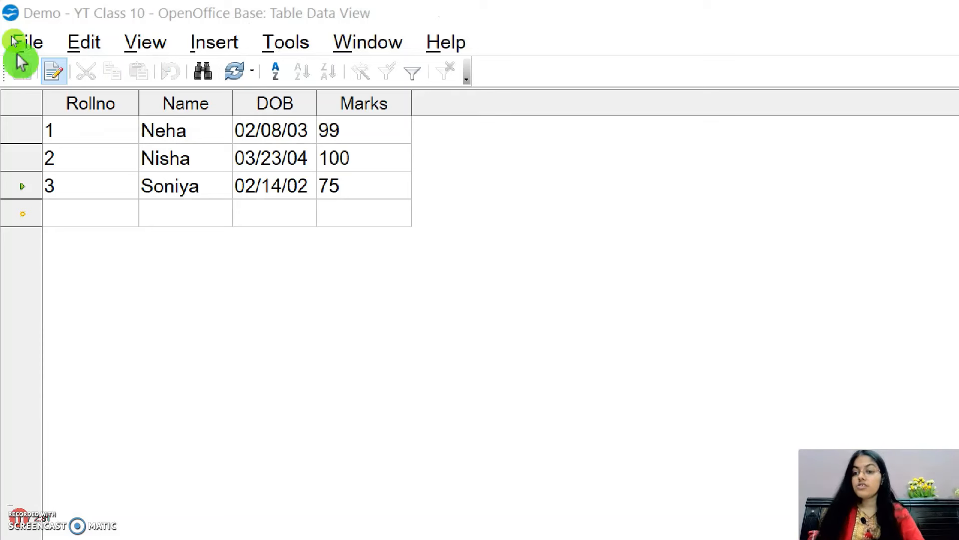
Step: Replace the student's name in the second record with a different name and save the record
click(202, 158)
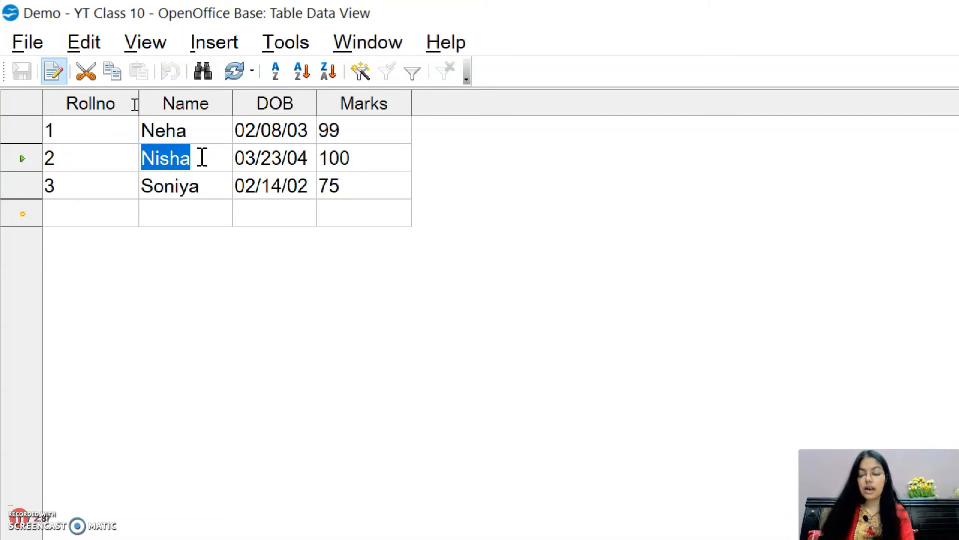
text(Nihari)
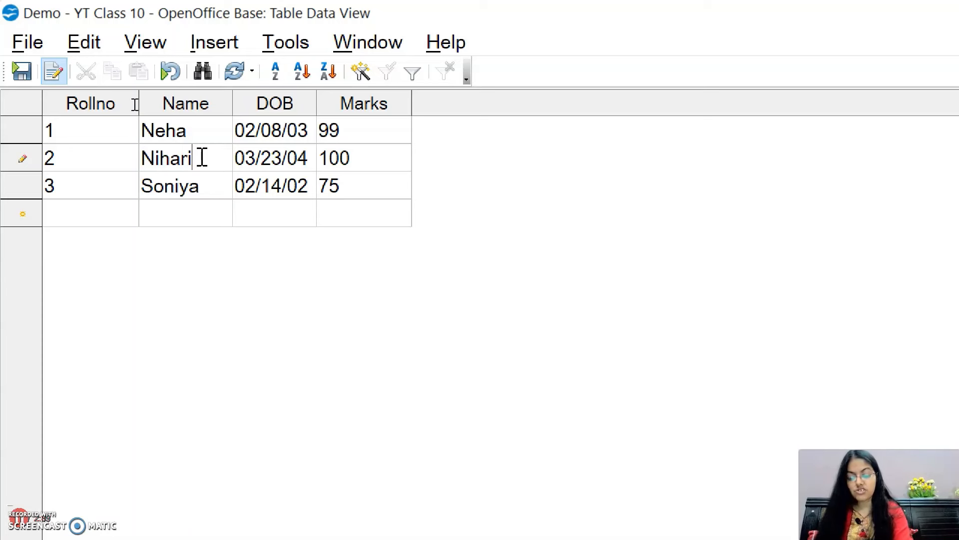
text(ka)
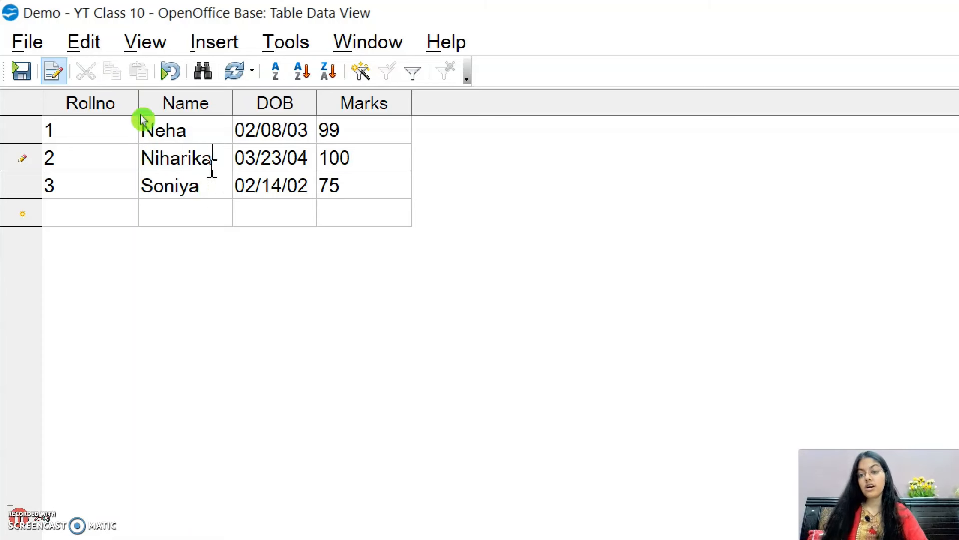
click(20, 75)
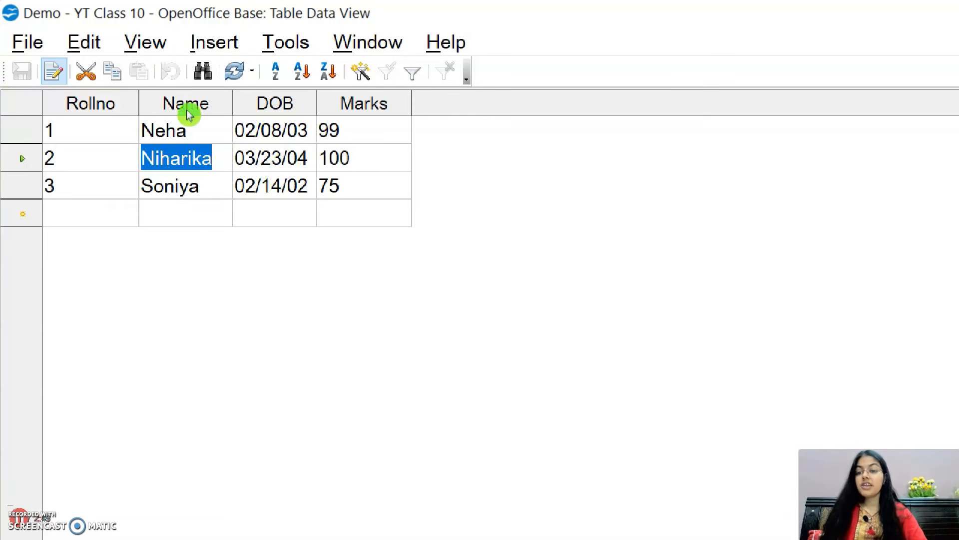
Step: Turn data editing off, try selecting cells in the second and third records, and turn editing back on
click(282, 165)
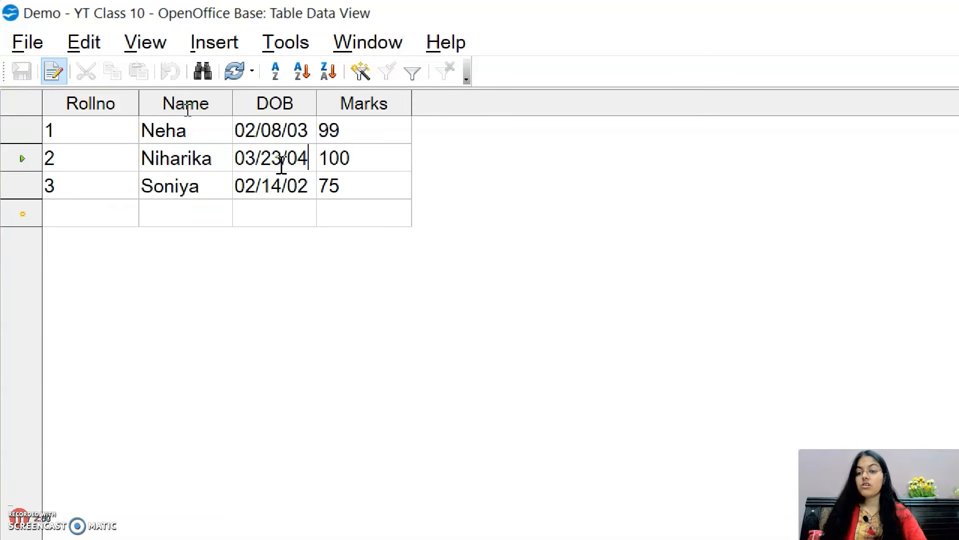
click(55, 73)
click(56, 74)
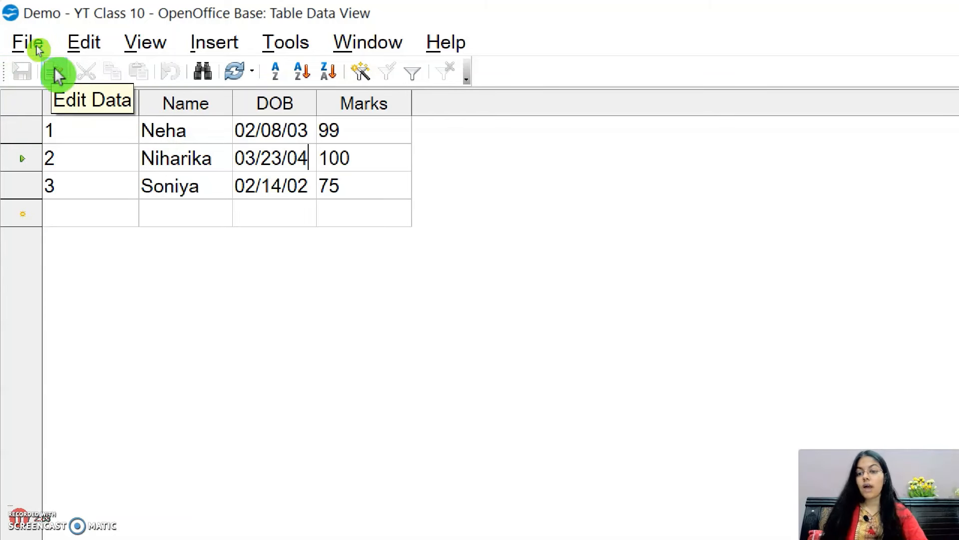
click(56, 74)
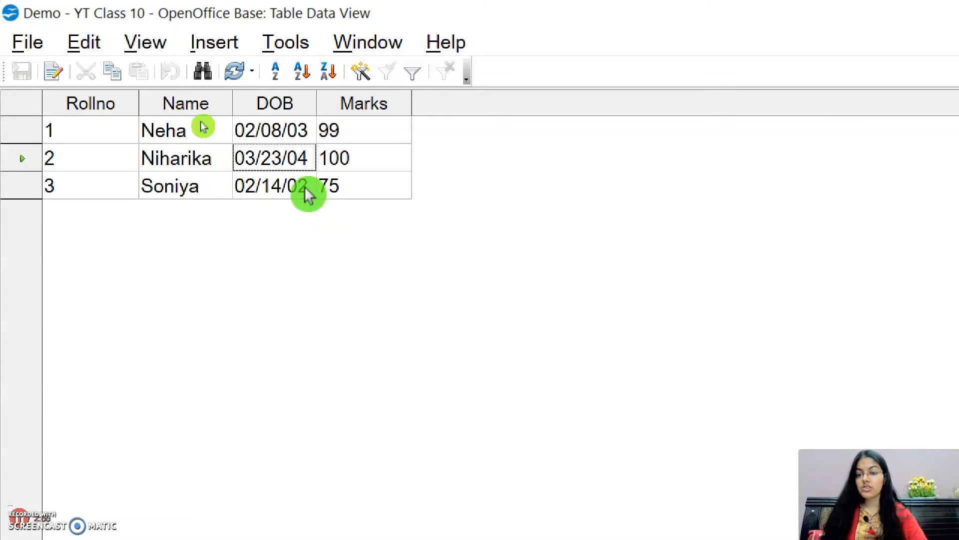
click(335, 164)
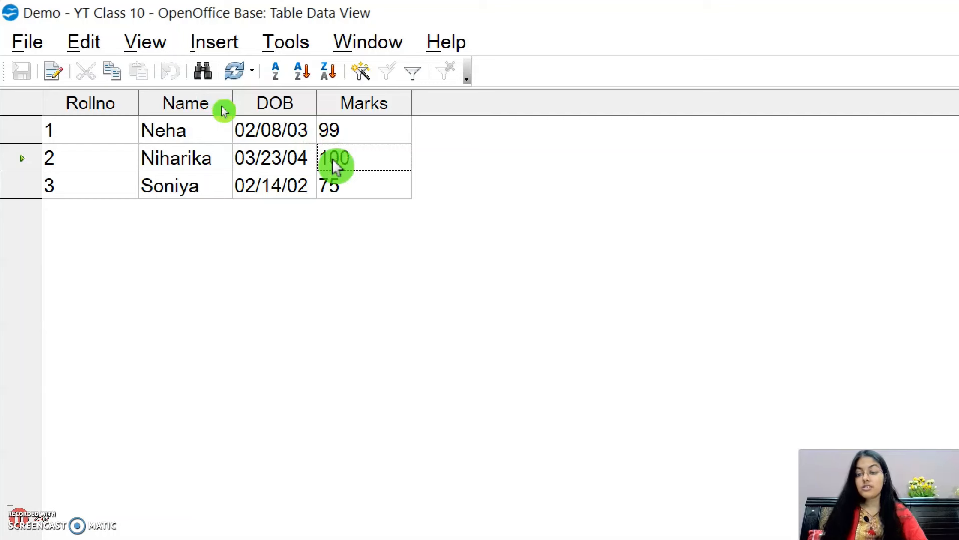
click(209, 187)
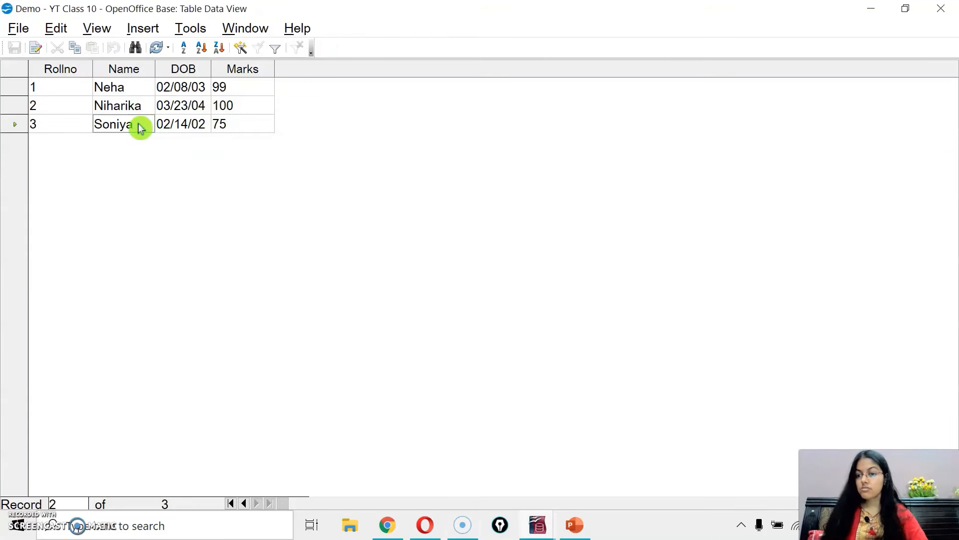
click(35, 48)
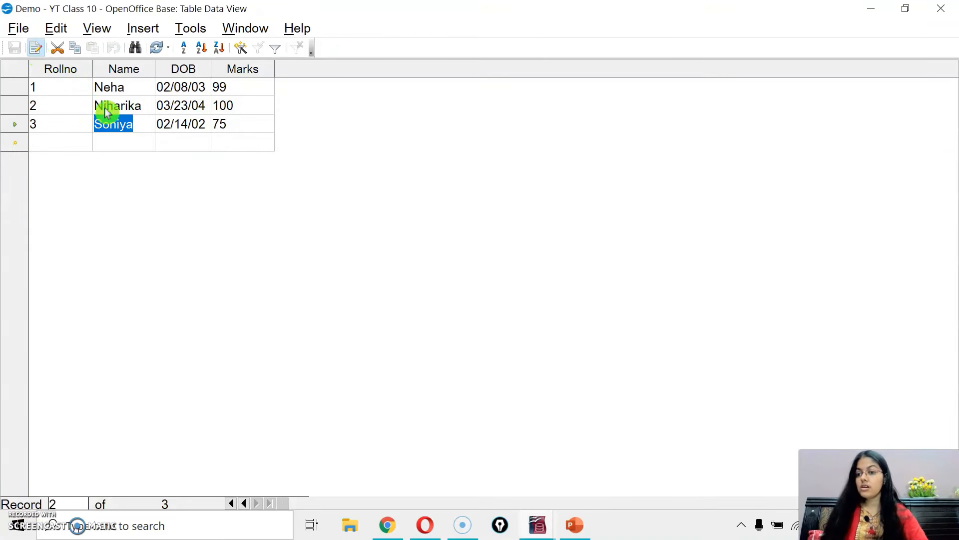
click(41, 50)
click(41, 50)
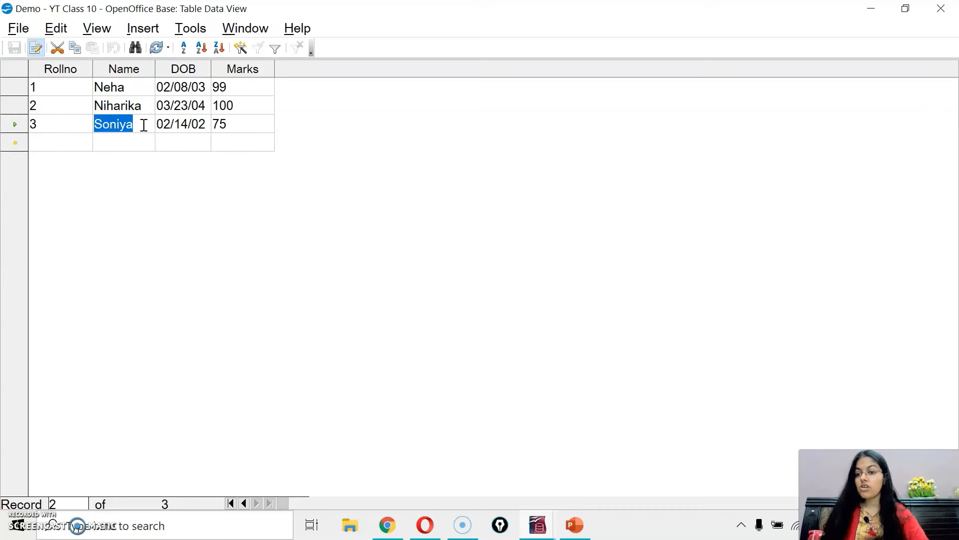
click(144, 125)
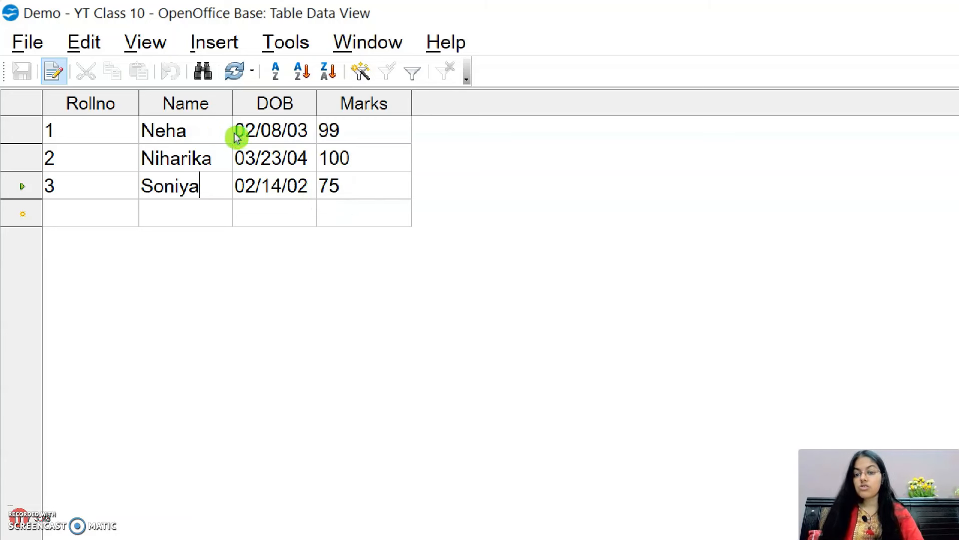
Step: Delete the Marks value from the third record
click(347, 192)
drag(347, 189, 318, 198)
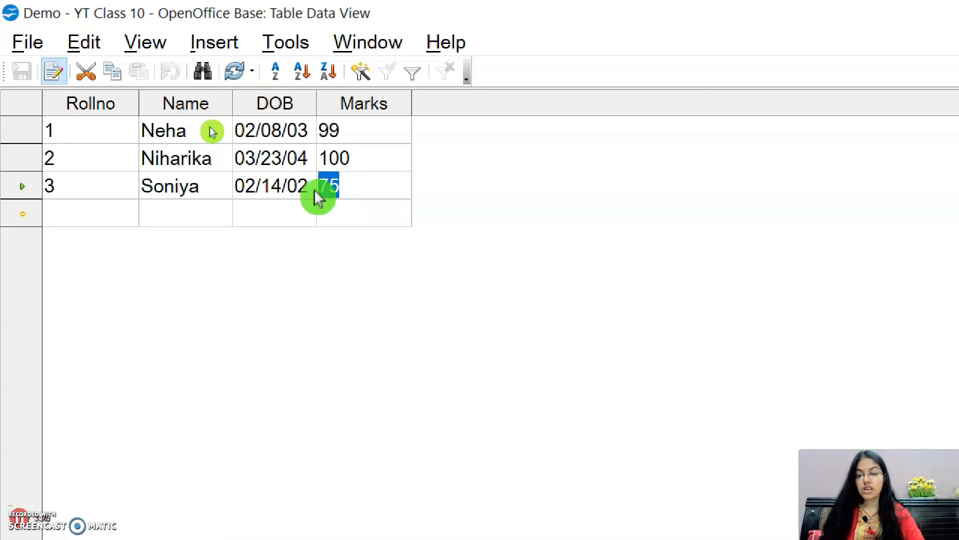
right_click(347, 190)
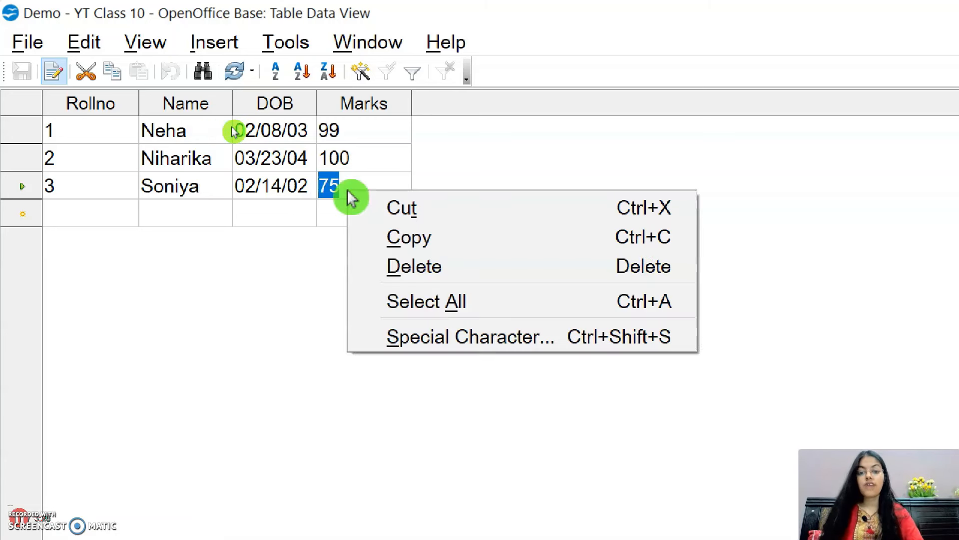
click(367, 271)
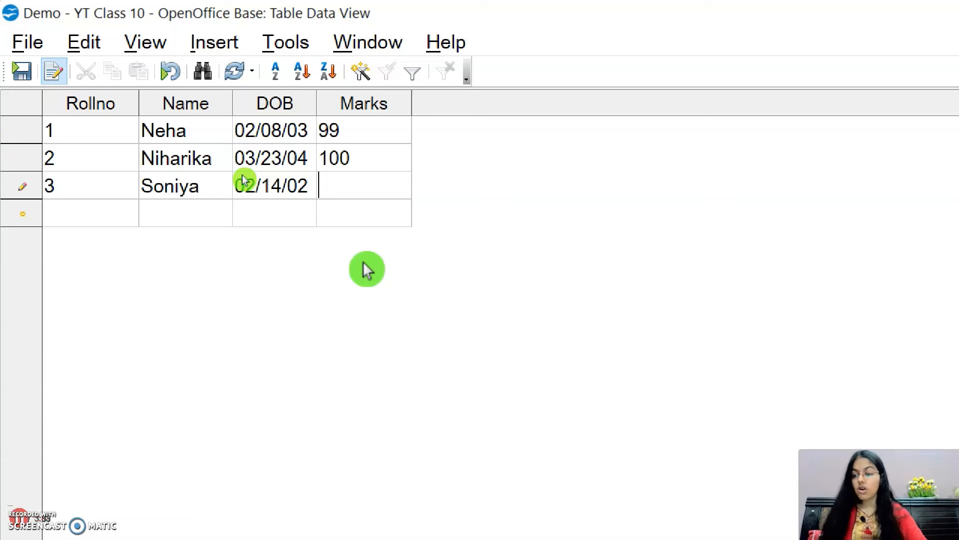
Step: Delete the entire third record, Rollno 3, from the table and confirm the deletion
right_click(25, 186)
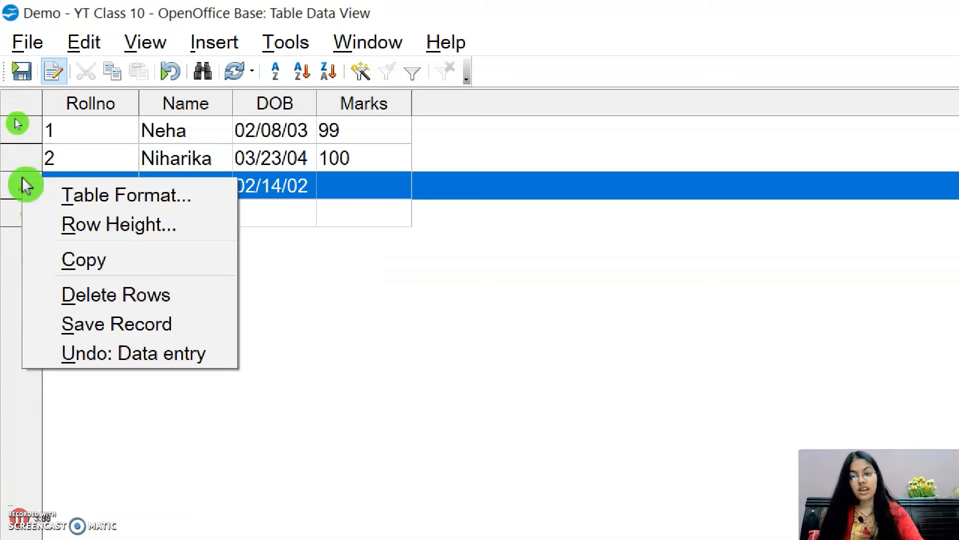
click(93, 298)
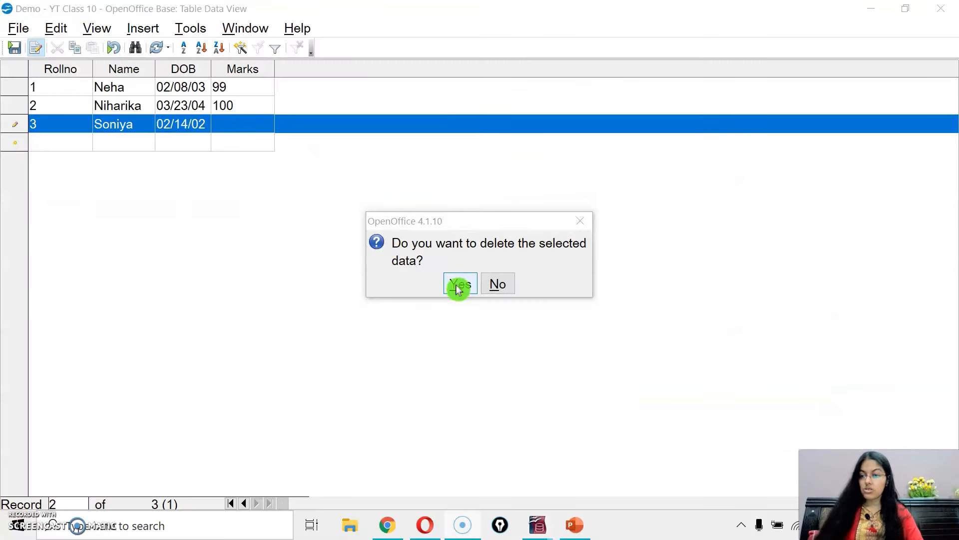
click(458, 285)
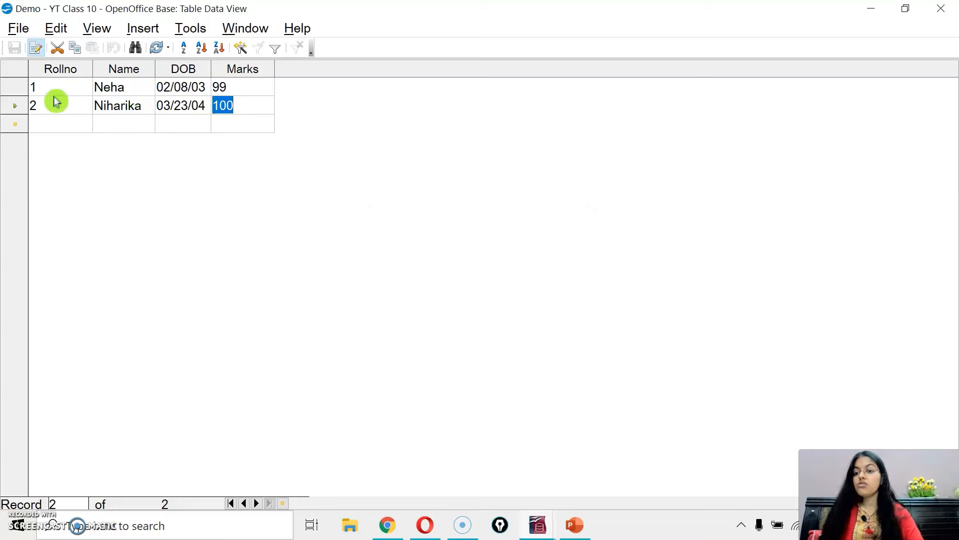
Step: Select the records with Rollno 1 and 2 together as a range, clear the selection, and select both again
click(11, 89)
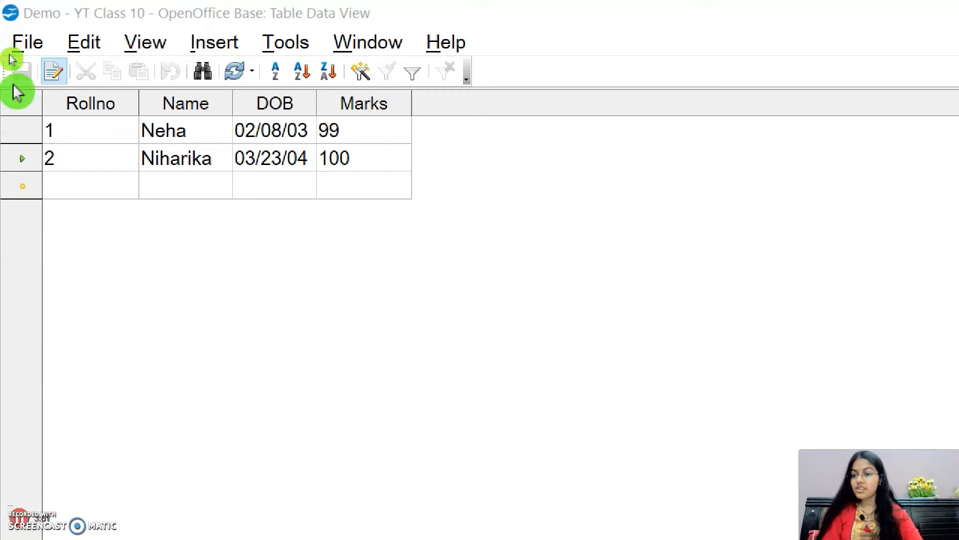
click(20, 133)
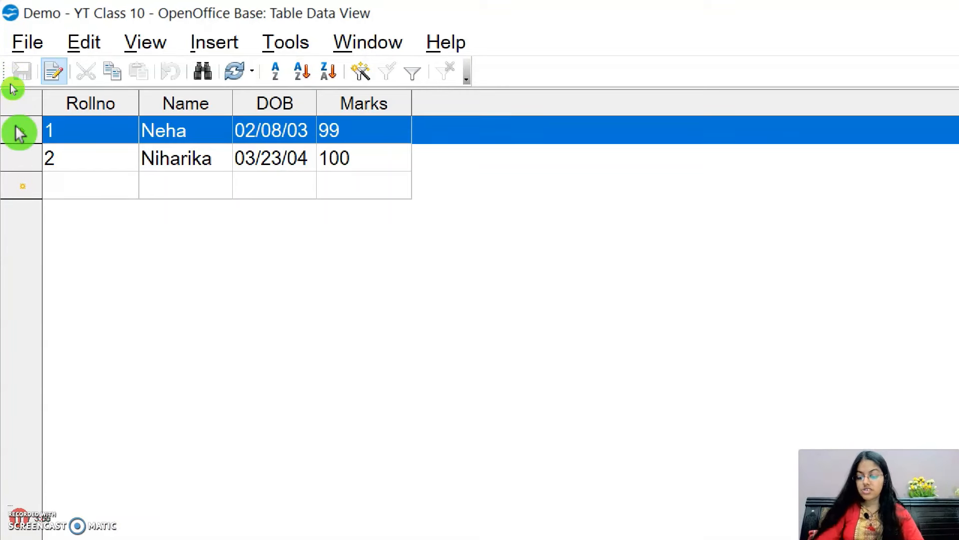
shift+click(11, 161)
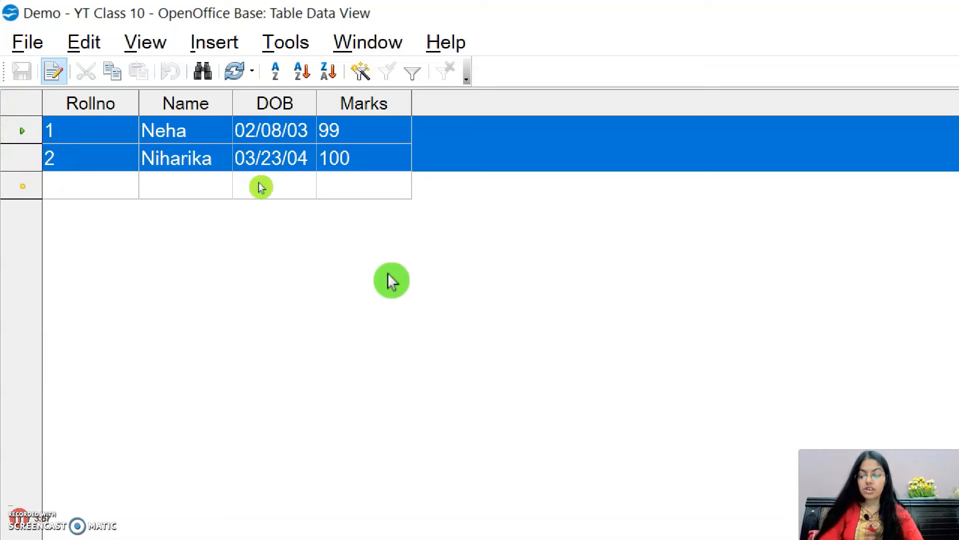
click(307, 195)
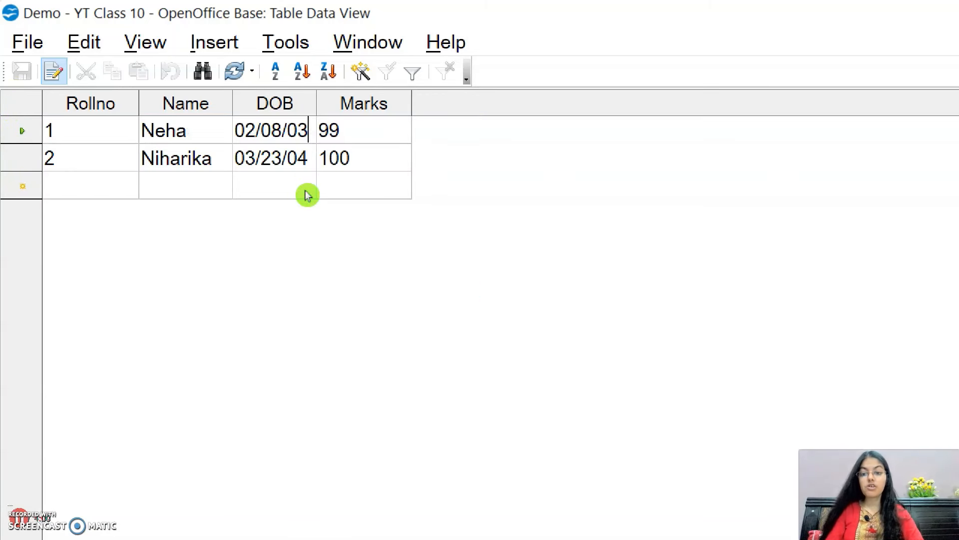
click(14, 139)
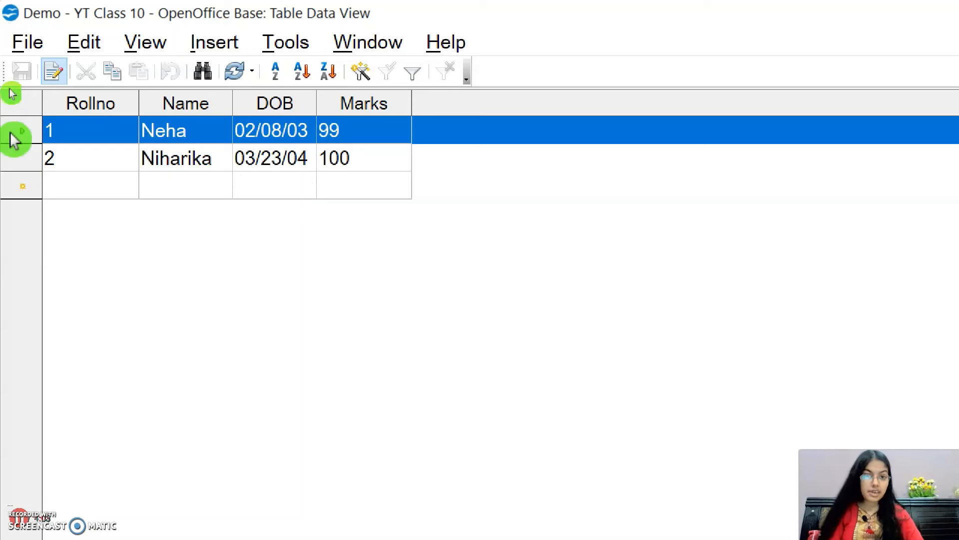
shift+click(23, 164)
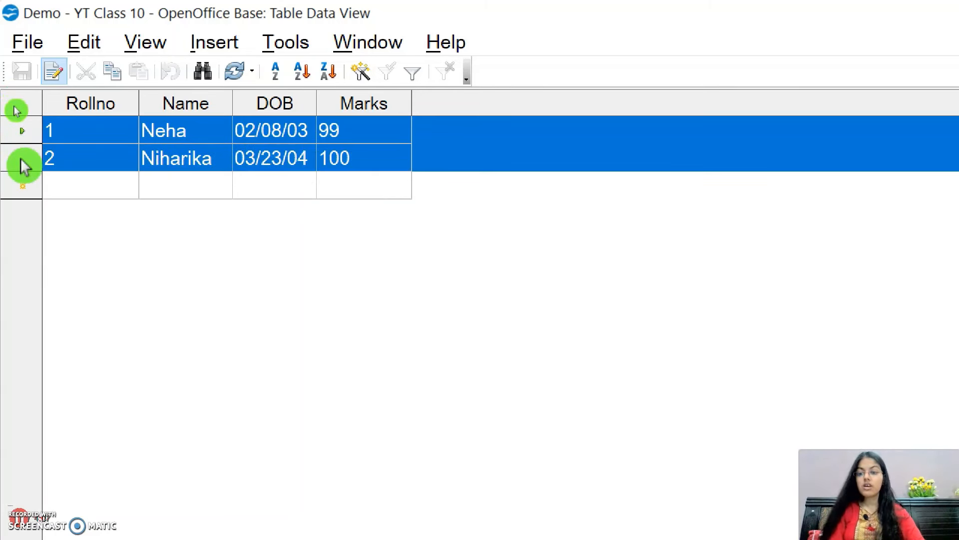
Step: Delete both selected records from the Demo table, confirming the deletion, and switch to the PowerPoint presentation
right_click(23, 167)
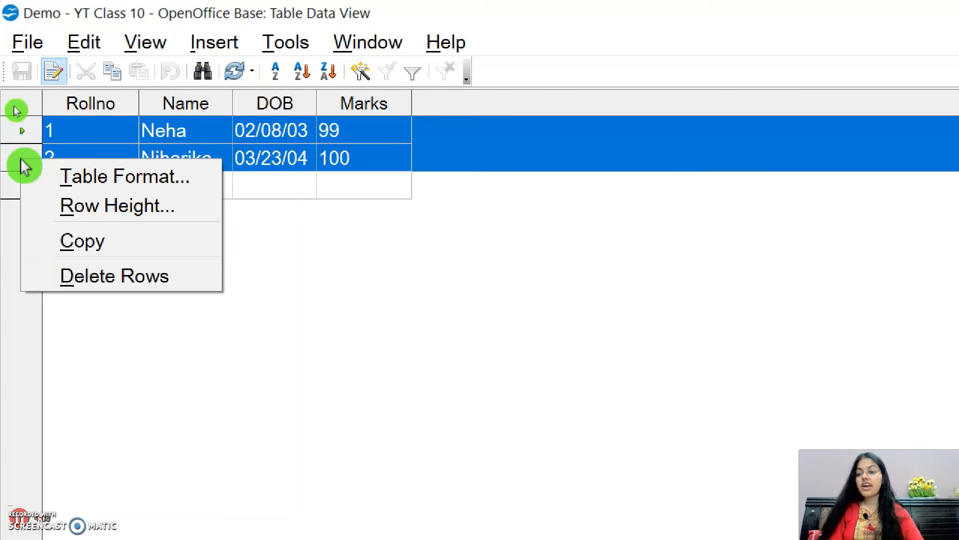
click(103, 280)
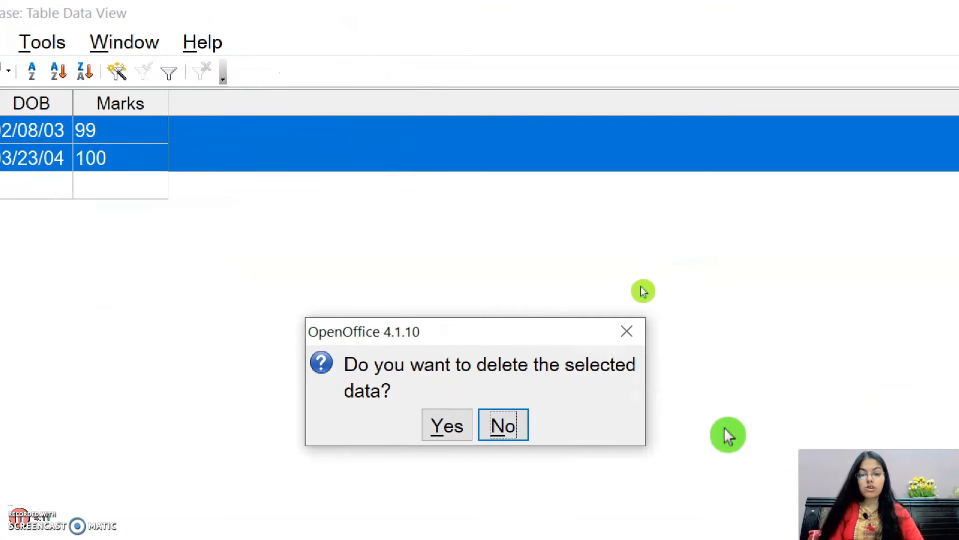
click(447, 427)
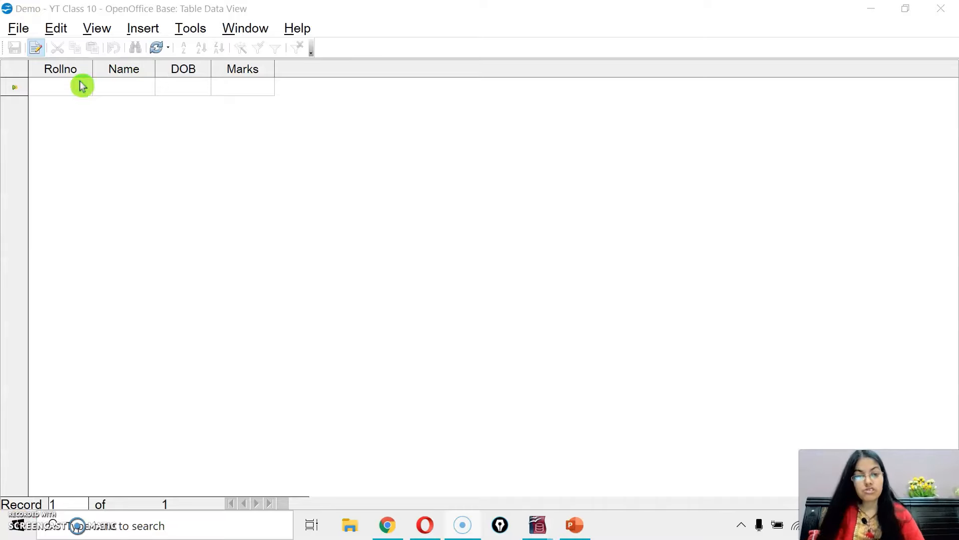
click(324, 179)
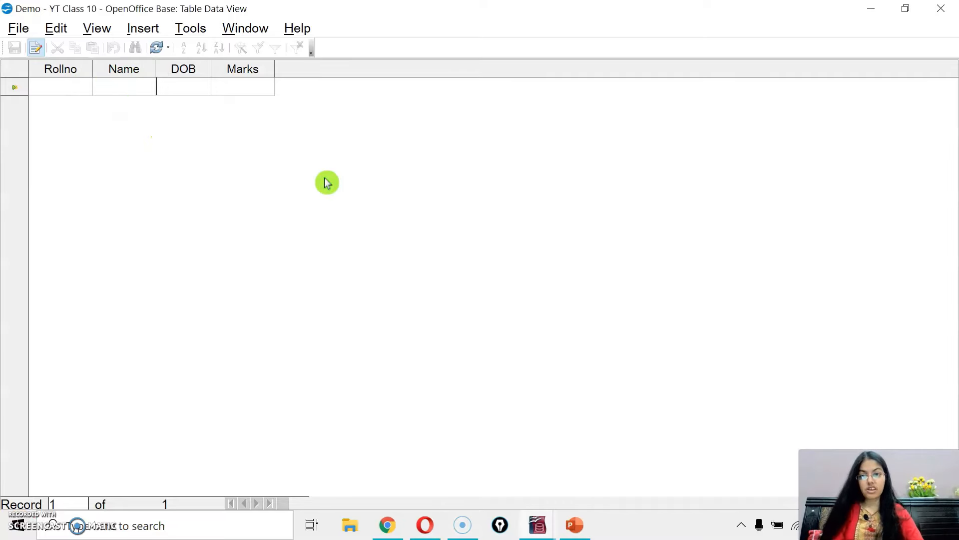
click(574, 524)
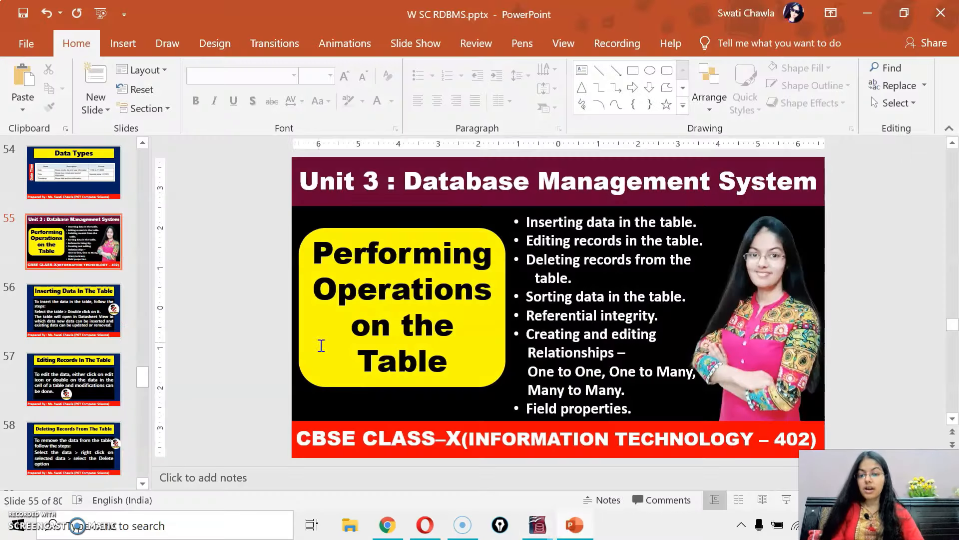
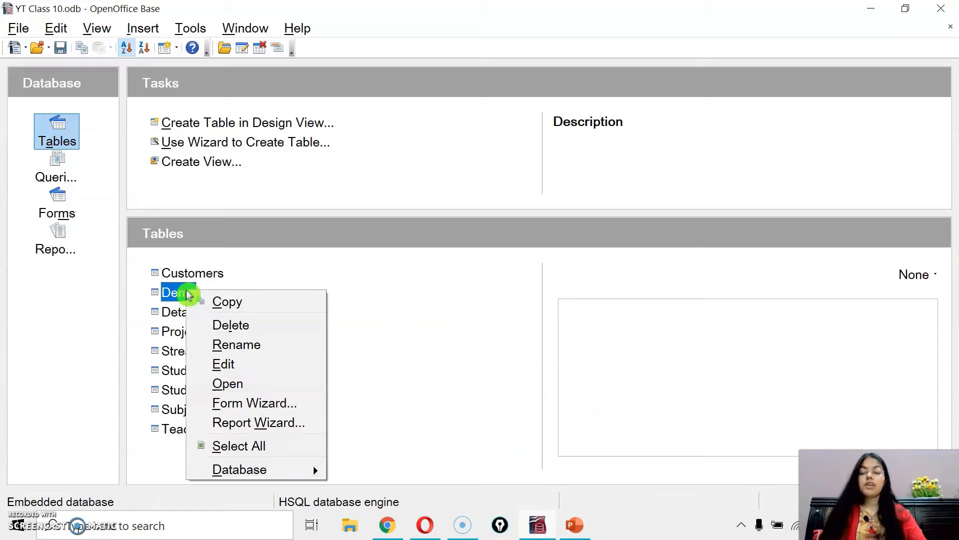
Step: Open the Demo table for design editing in OpenOffice Base and widen the Field Type and Field Name columns
click(224, 363)
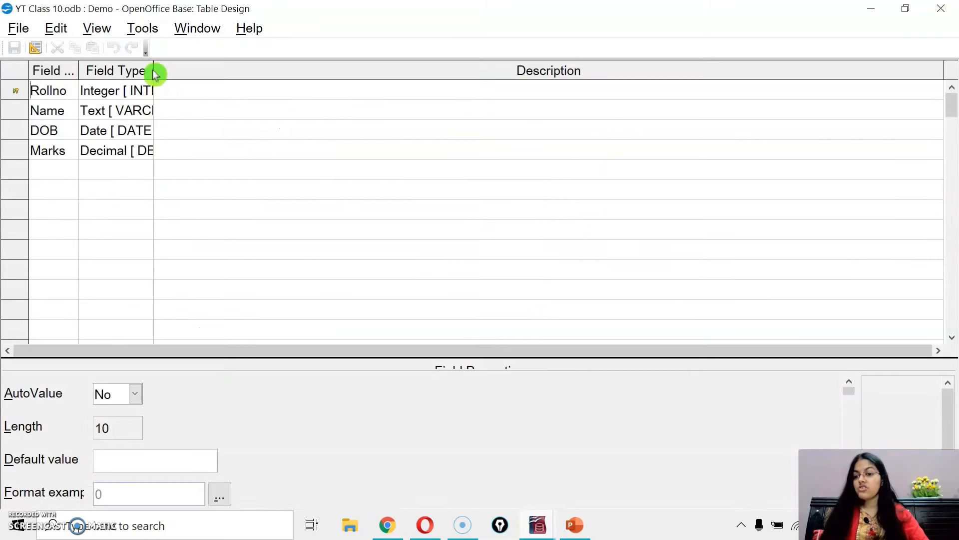
drag(154, 73, 230, 70)
drag(79, 71, 123, 71)
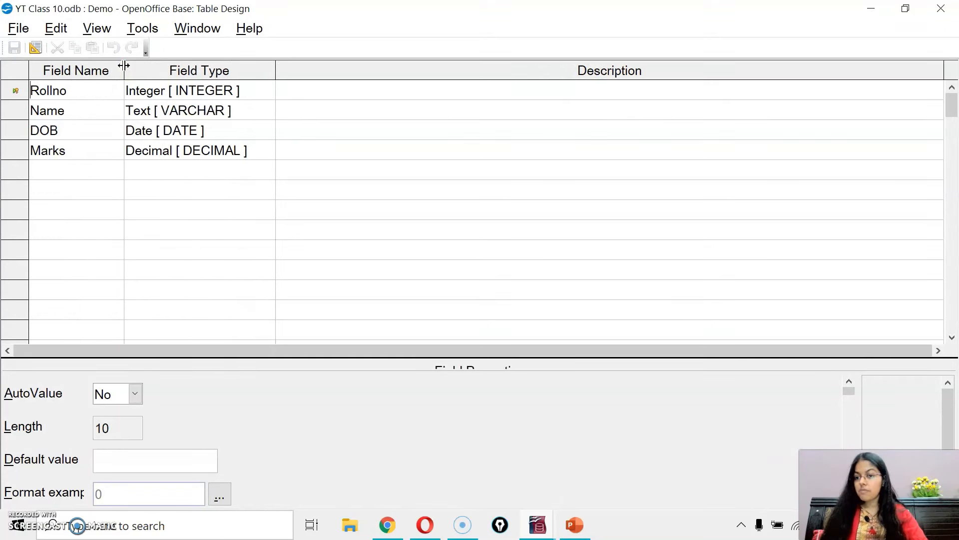
Step: Set the AutoValue property of the Rollno field to Yes
click(157, 90)
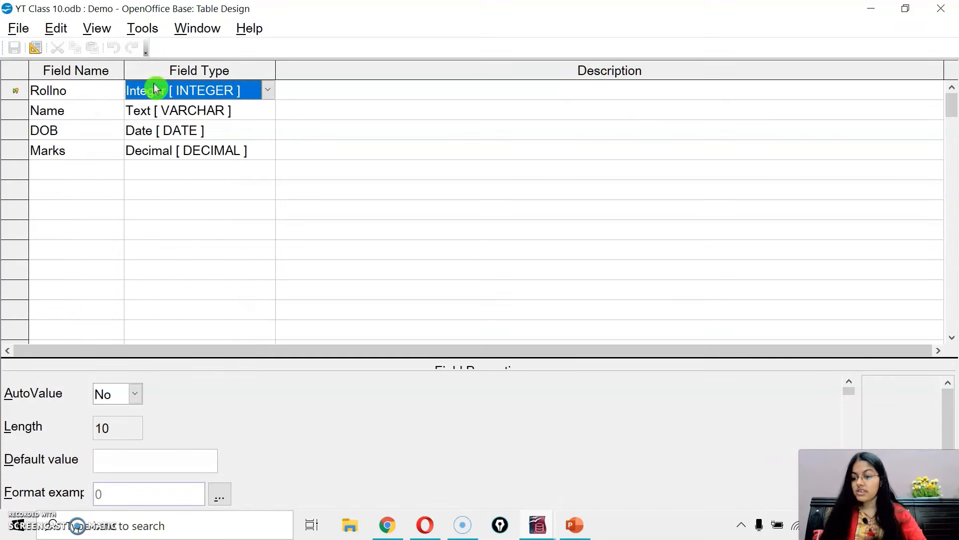
click(39, 407)
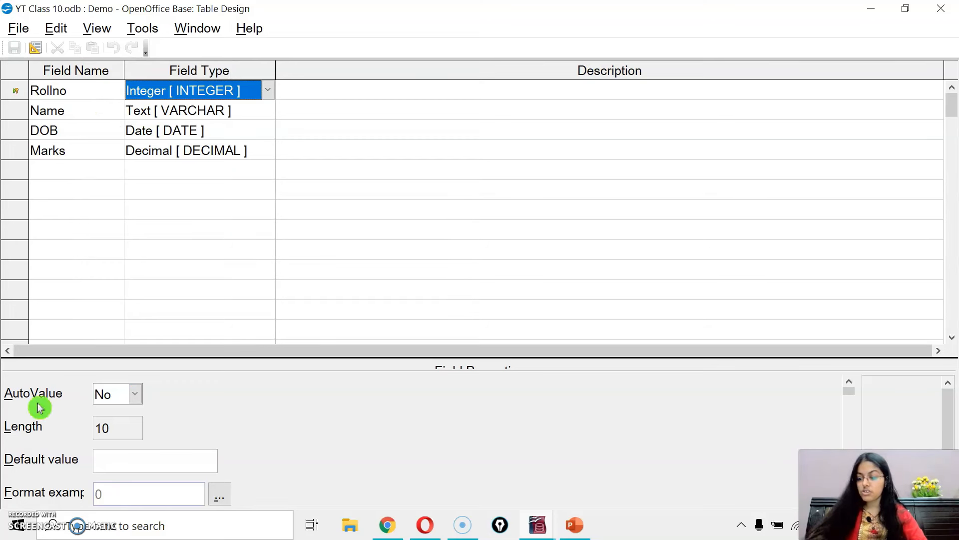
mouse_move(1, 369)
mouse_down()
mouse_move(65, 449)
mouse_move(264, 517)
mouse_up()
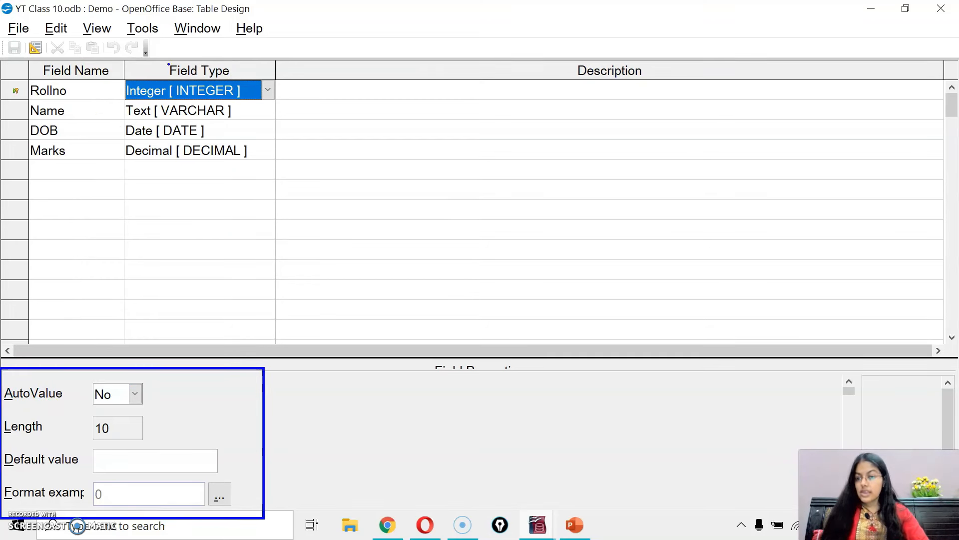
mouse_move(53, 384)
mouse_down()
mouse_move(60, 394)
mouse_move(68, 385)
mouse_up()
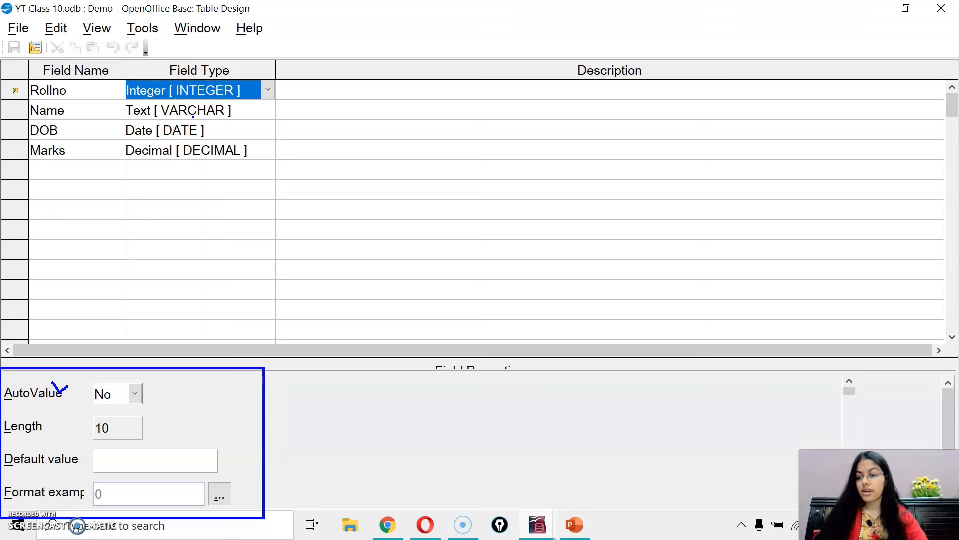
key(Escape)
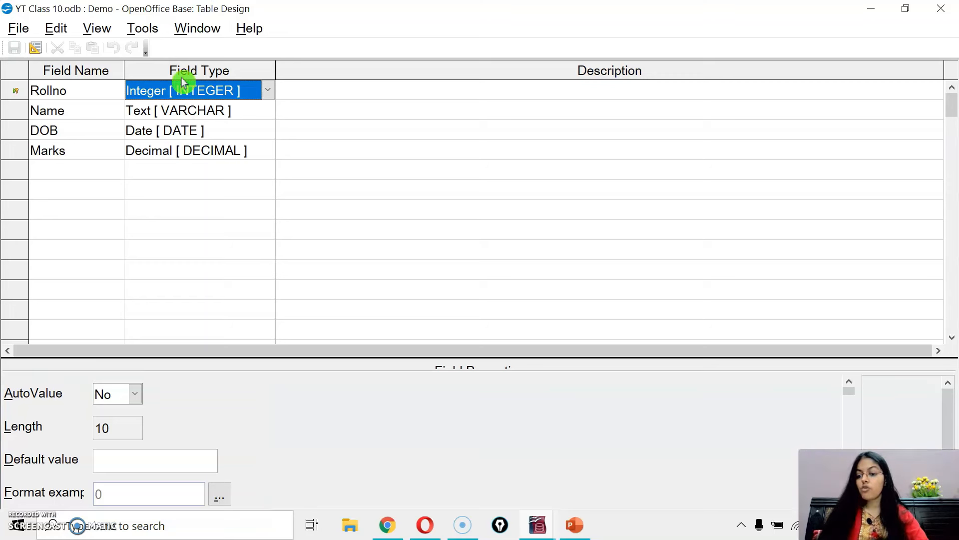
click(129, 402)
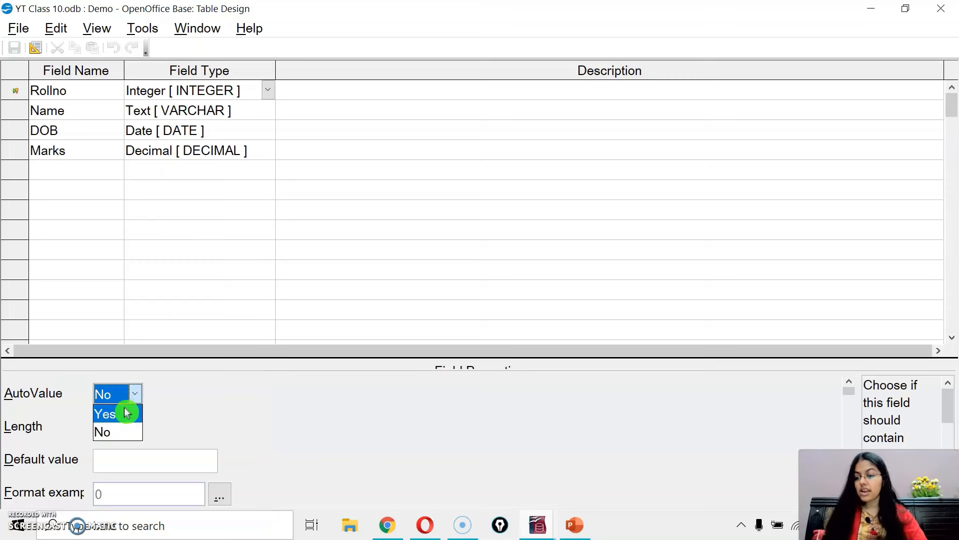
click(127, 413)
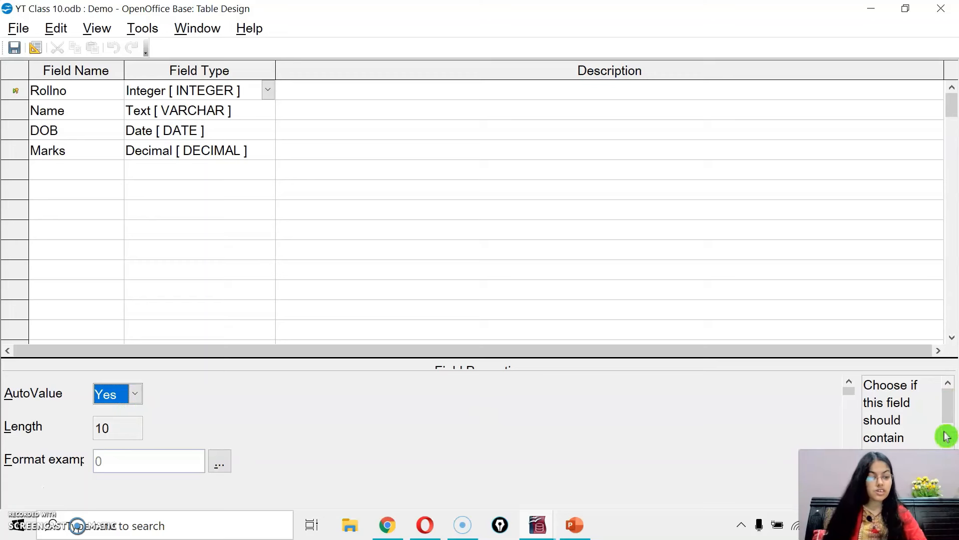
drag(947, 436, 956, 405)
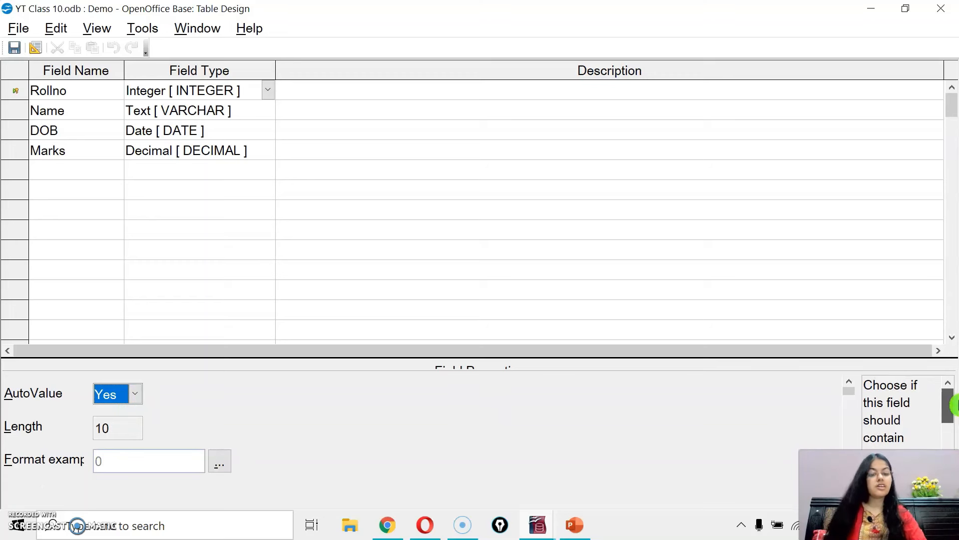
Step: Examine the Length property of the Rollno field and compare it with the Name field's properties
click(120, 429)
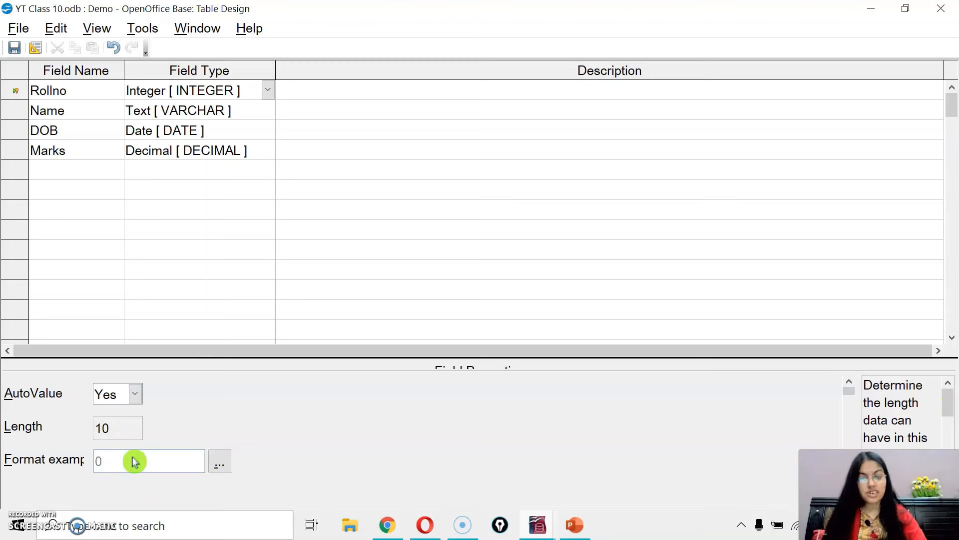
click(152, 113)
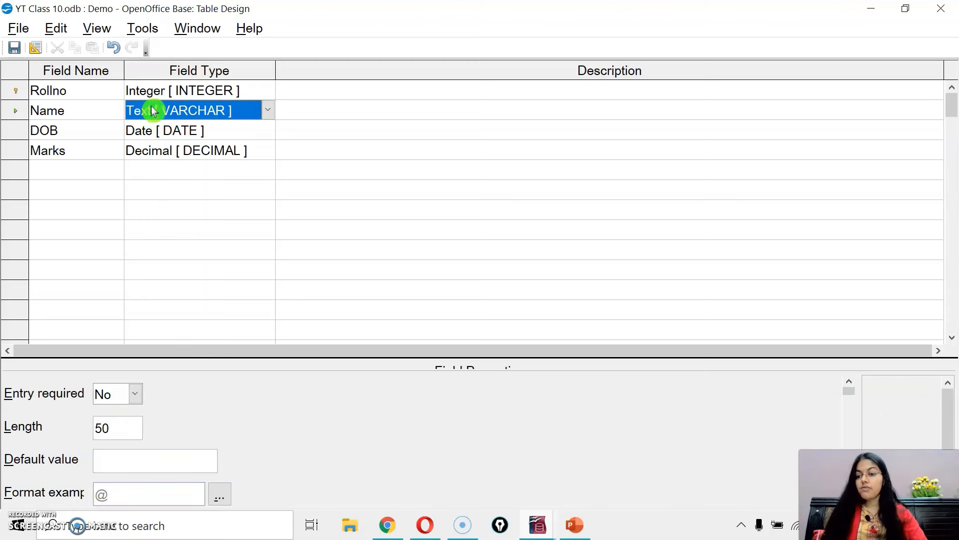
click(150, 95)
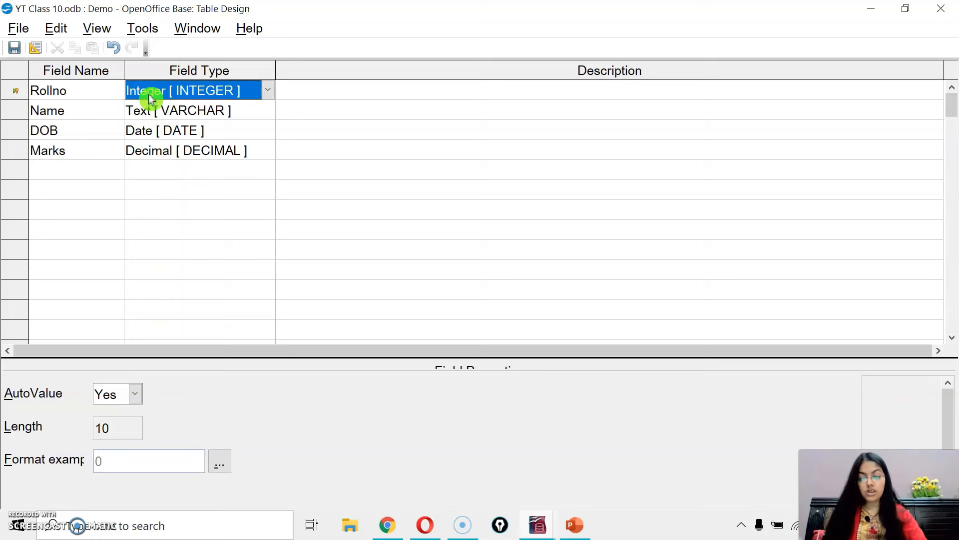
click(126, 428)
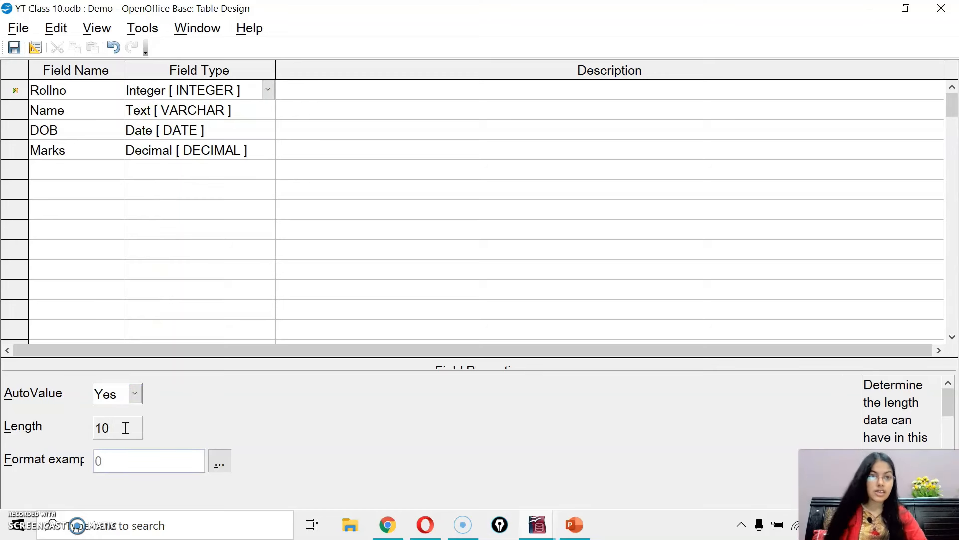
Step: Set the Name field's Length to 6 and its Entry required property to Yes
click(145, 113)
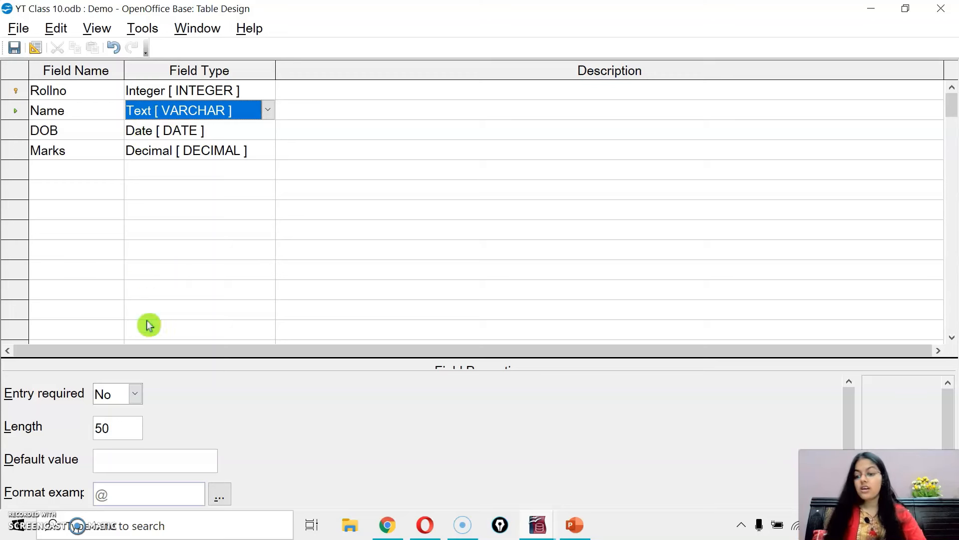
click(112, 430)
drag(112, 430, 80, 428)
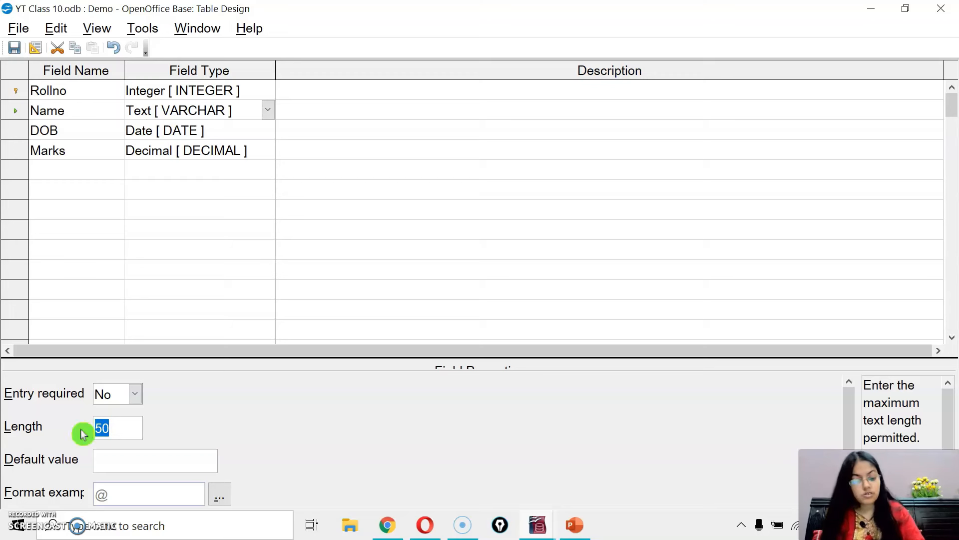
text(6)
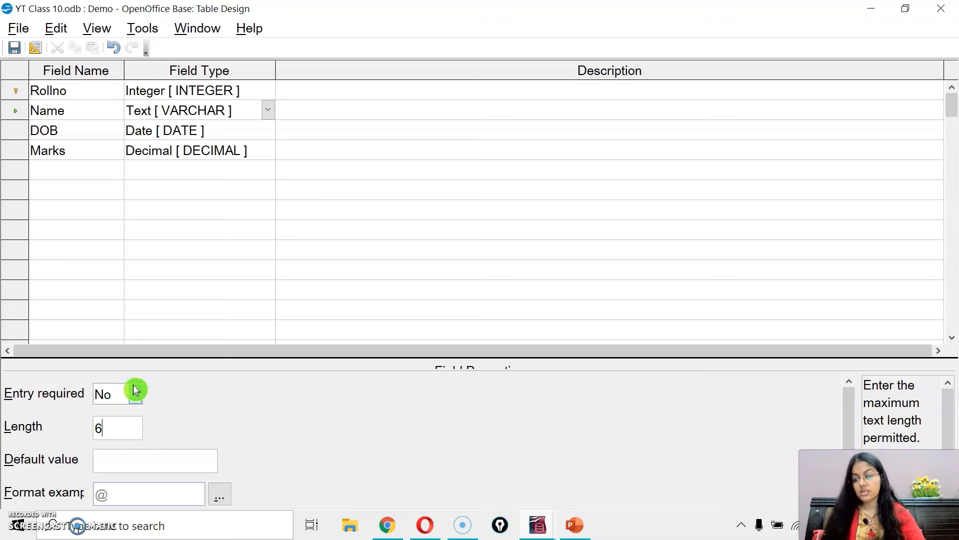
click(116, 397)
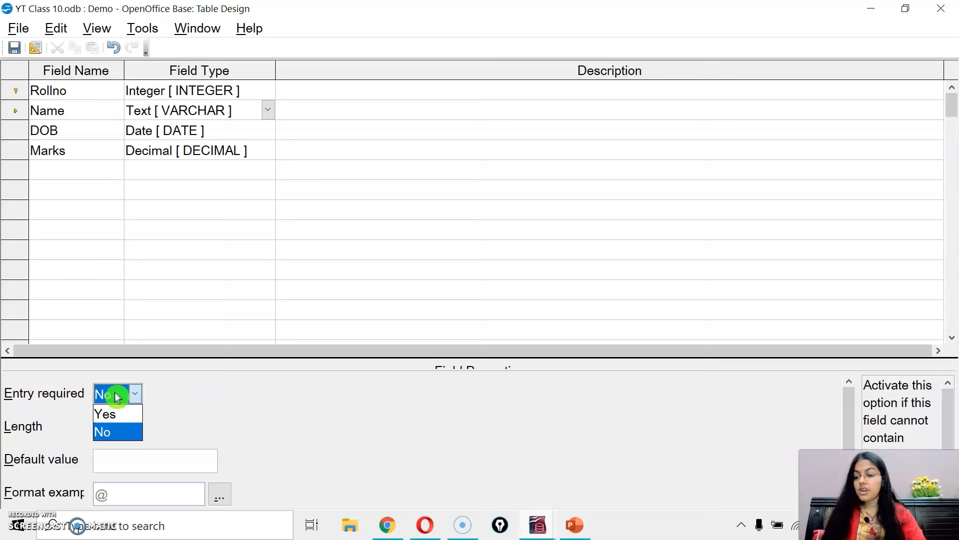
click(122, 415)
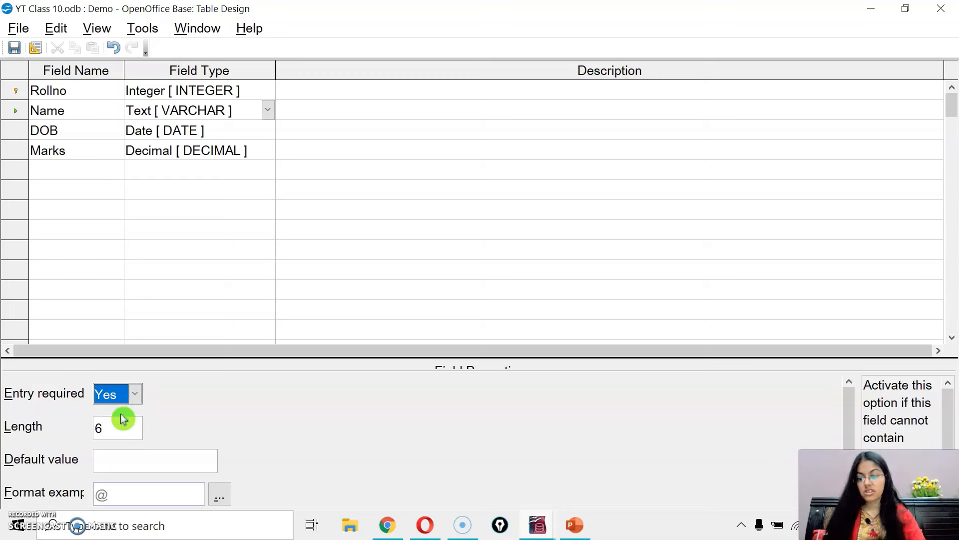
click(130, 461)
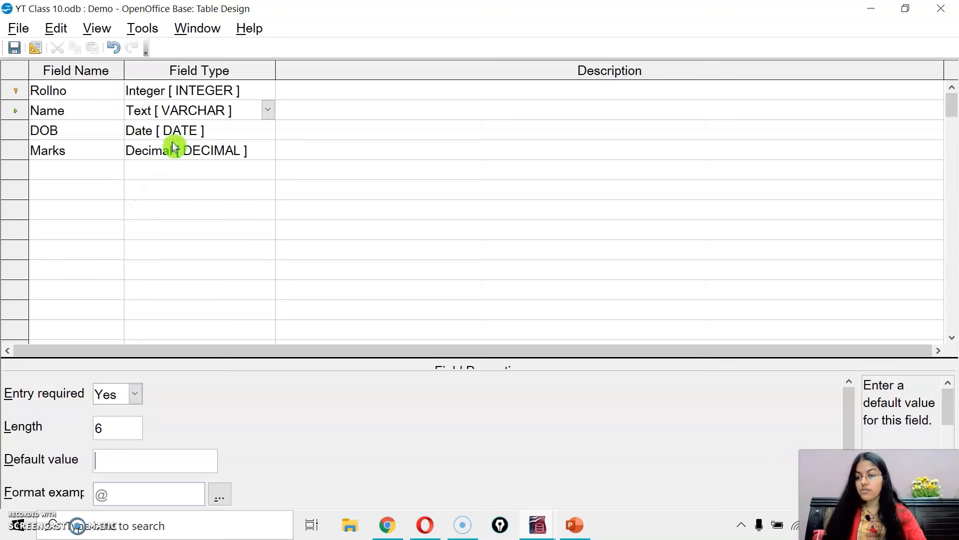
Step: Add a field named Stream of type Text [ VARCHAR ] below the Marks field
click(76, 170)
text(Stream)
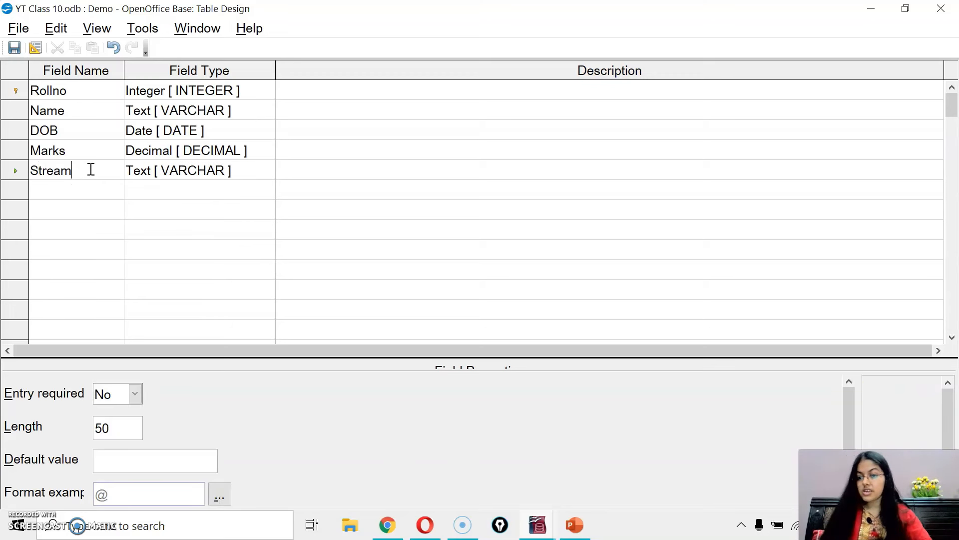
click(152, 170)
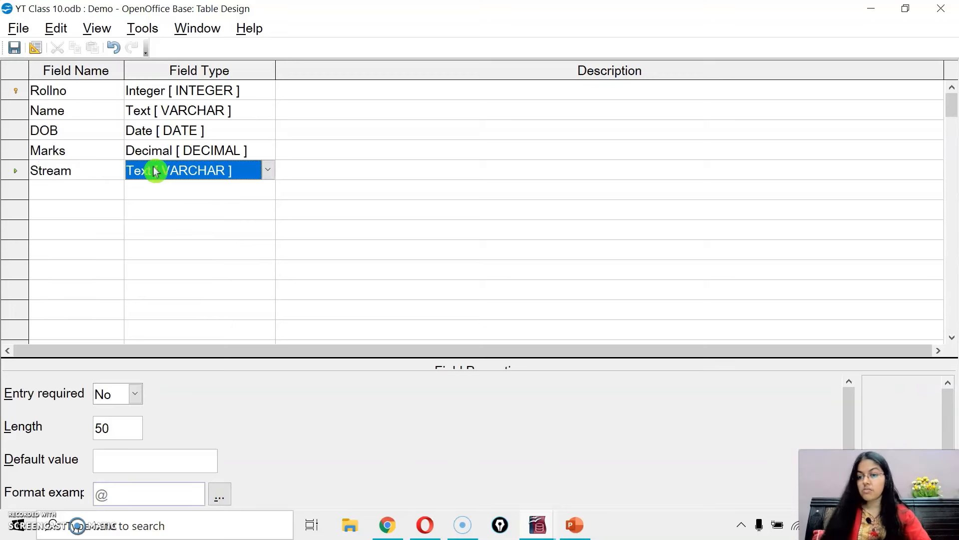
Step: Give the Stream field the default value Non Medical and set its Entry required property to Yes
click(134, 464)
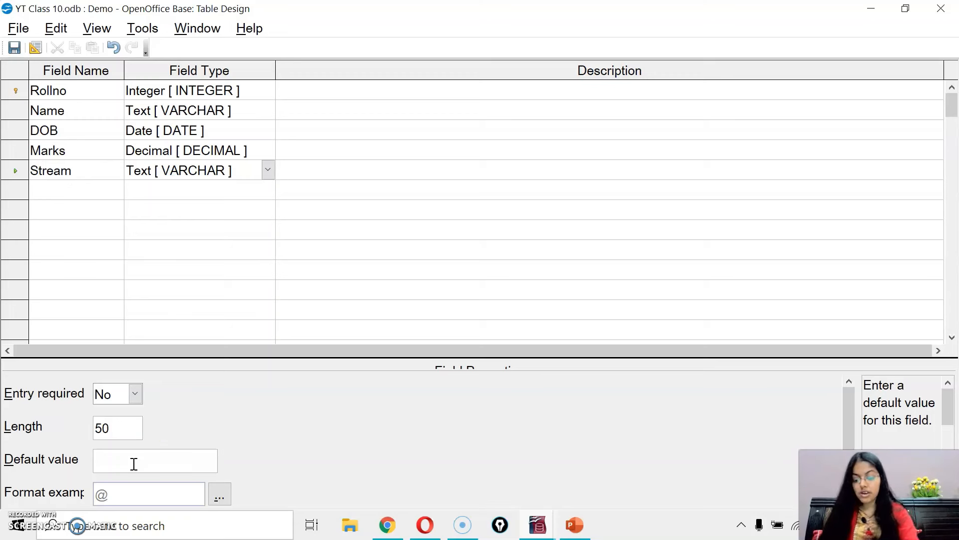
text(Medical)
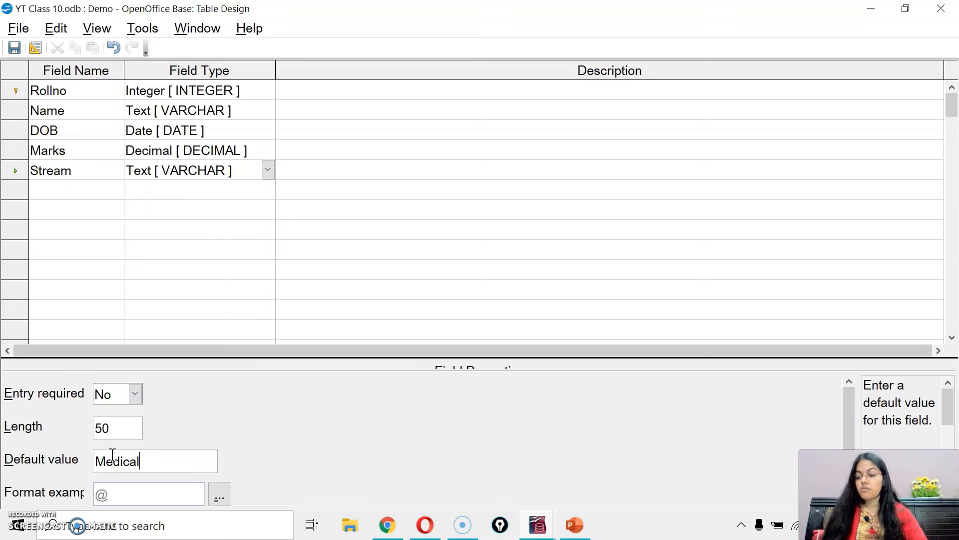
click(113, 458)
text(Non)
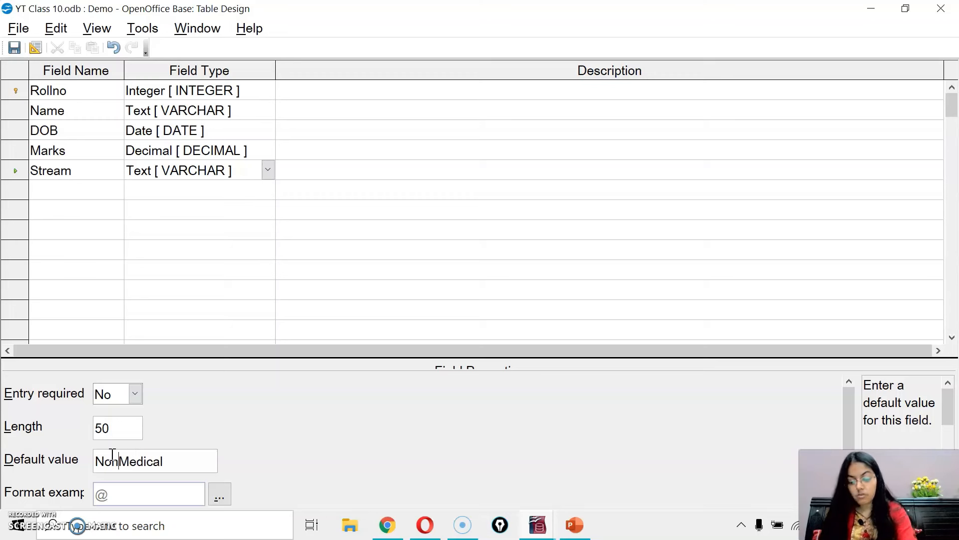
click(116, 421)
click(181, 457)
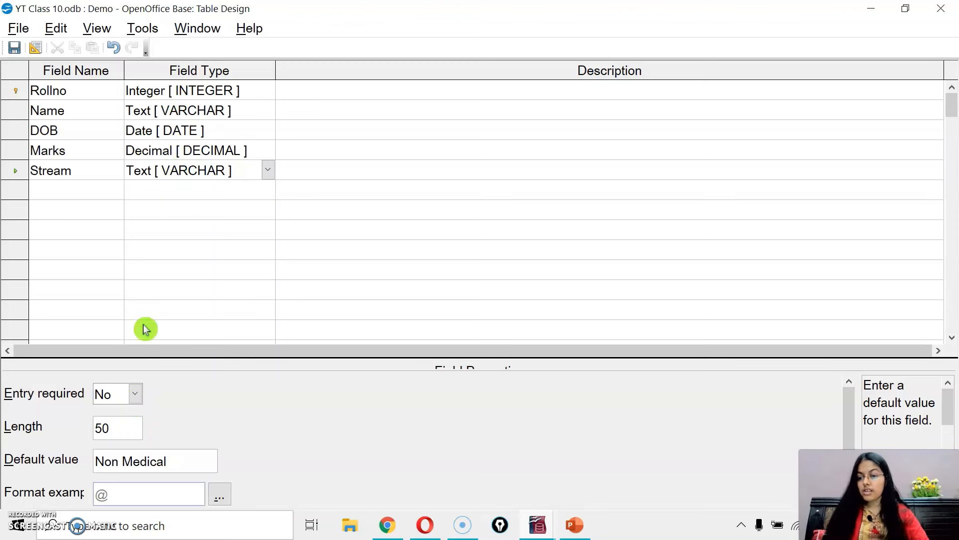
click(126, 393)
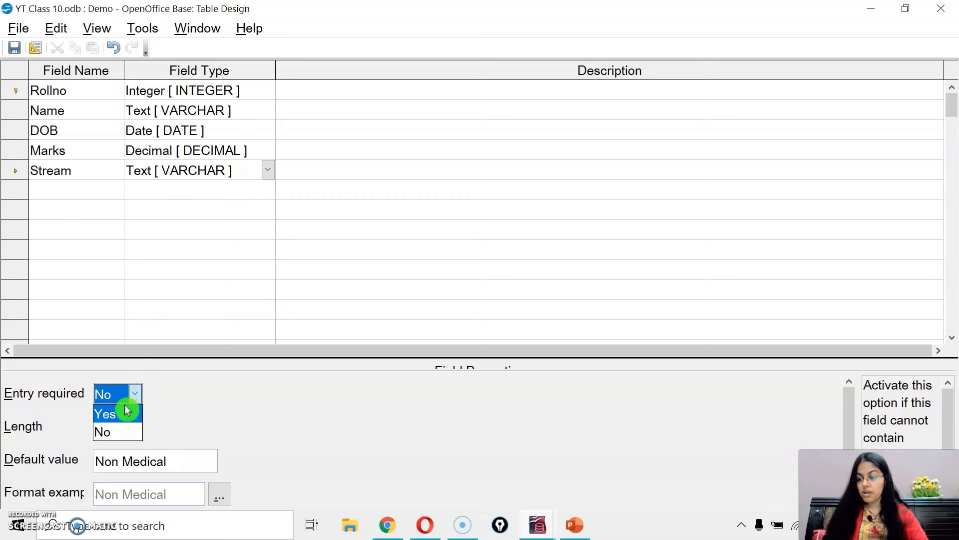
click(127, 410)
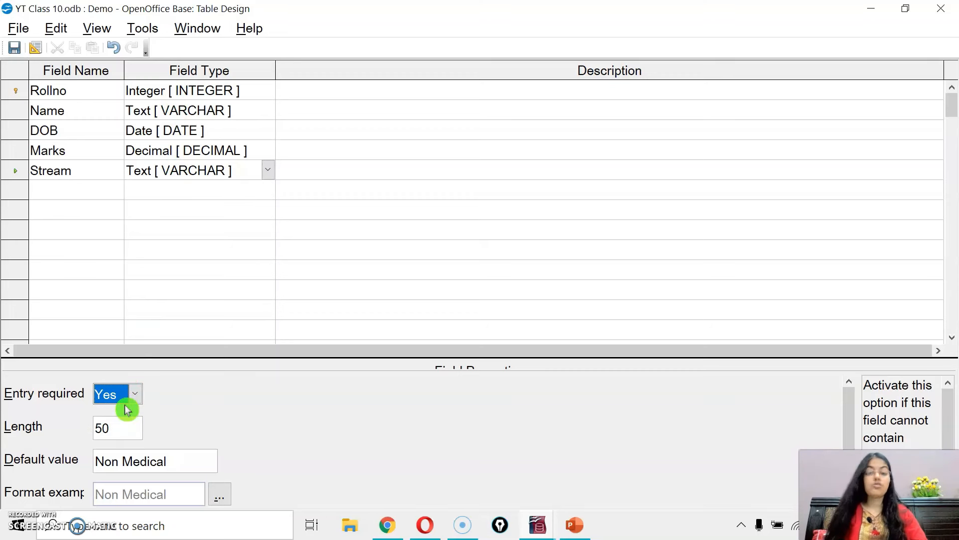
Step: Set the DOB field's date format to Dec 31 (MMM DD) and save the table design
click(178, 134)
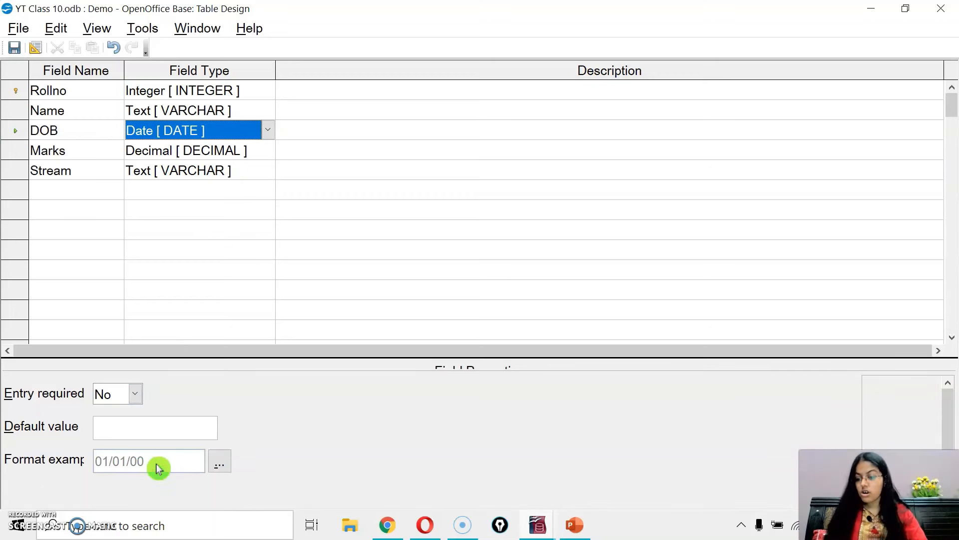
click(140, 424)
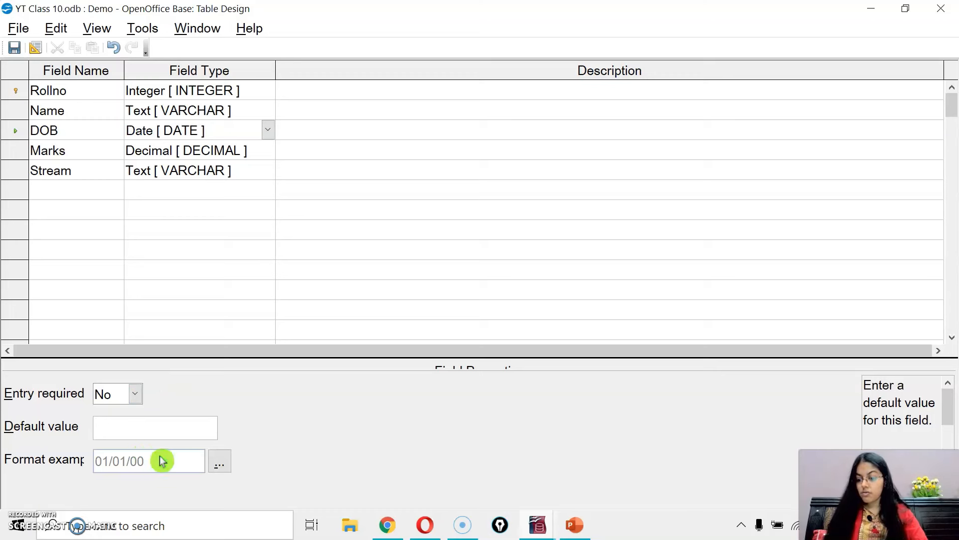
click(230, 461)
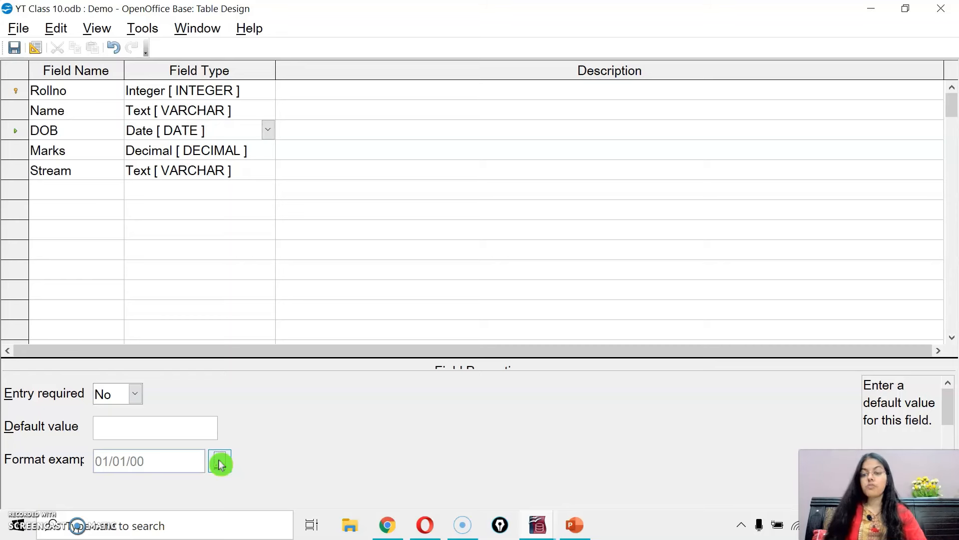
click(220, 463)
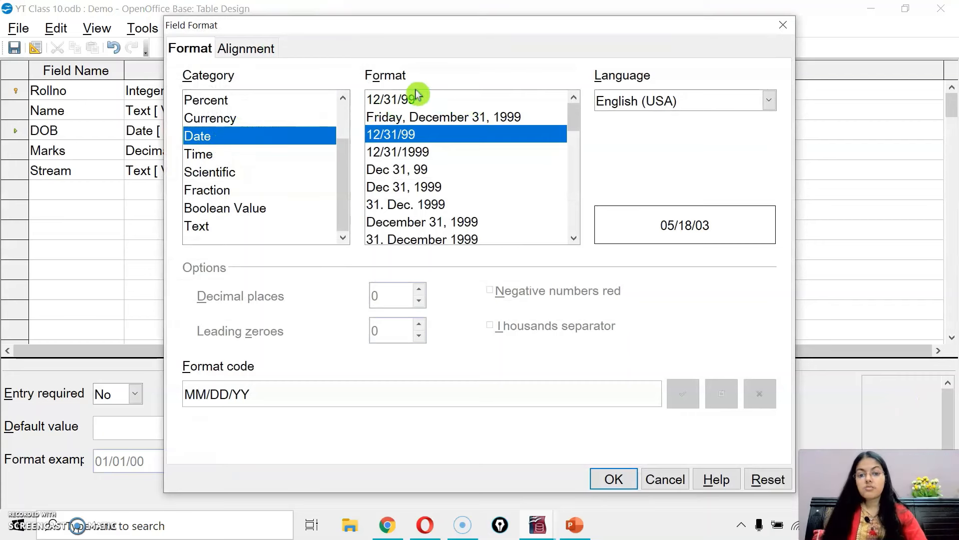
scroll(555, 144, down, 3)
scroll(550, 200, down, 3)
scroll(505, 208, up, 8)
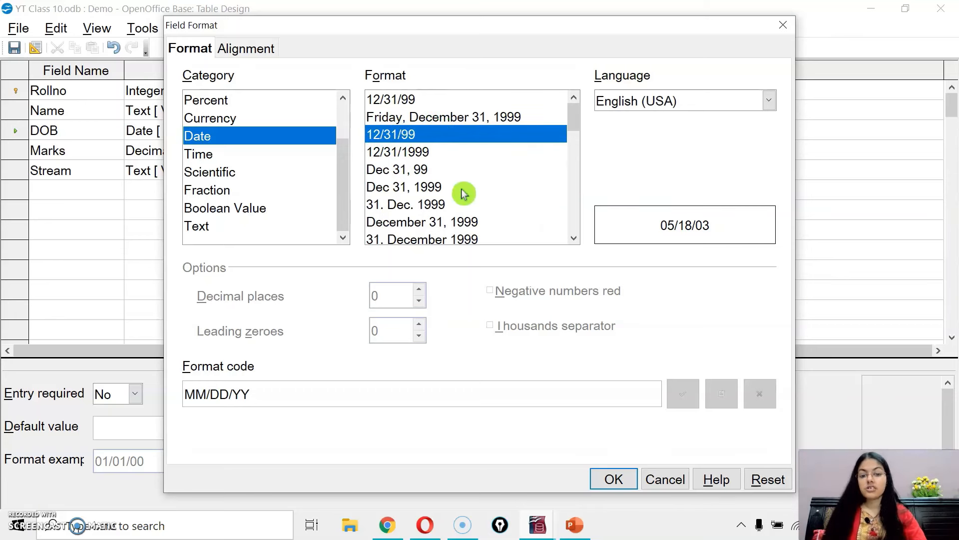
click(381, 208)
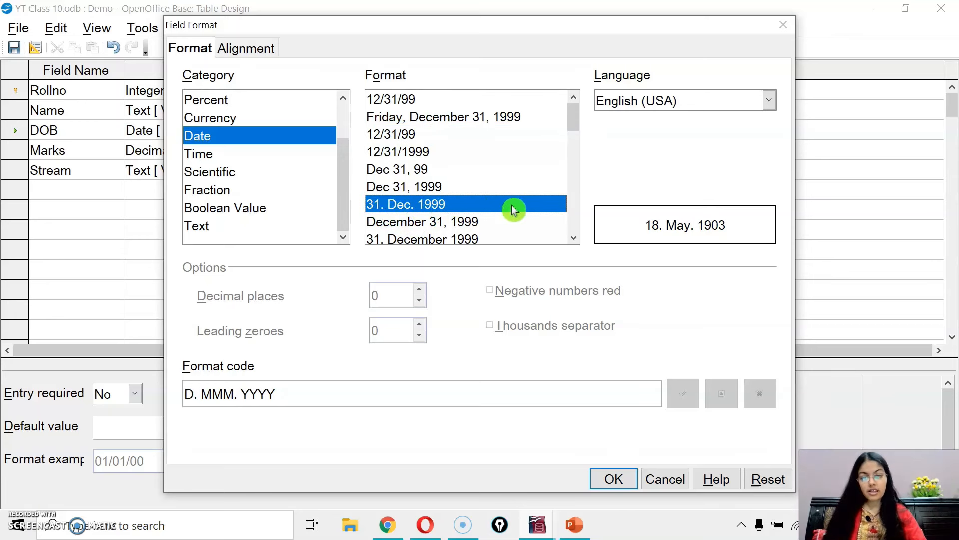
scroll(515, 210, down, 4)
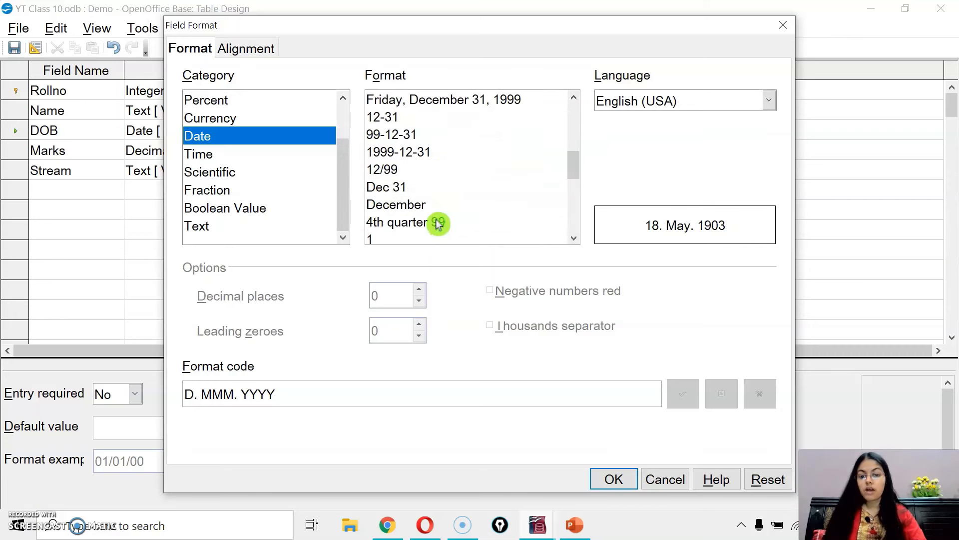
click(417, 189)
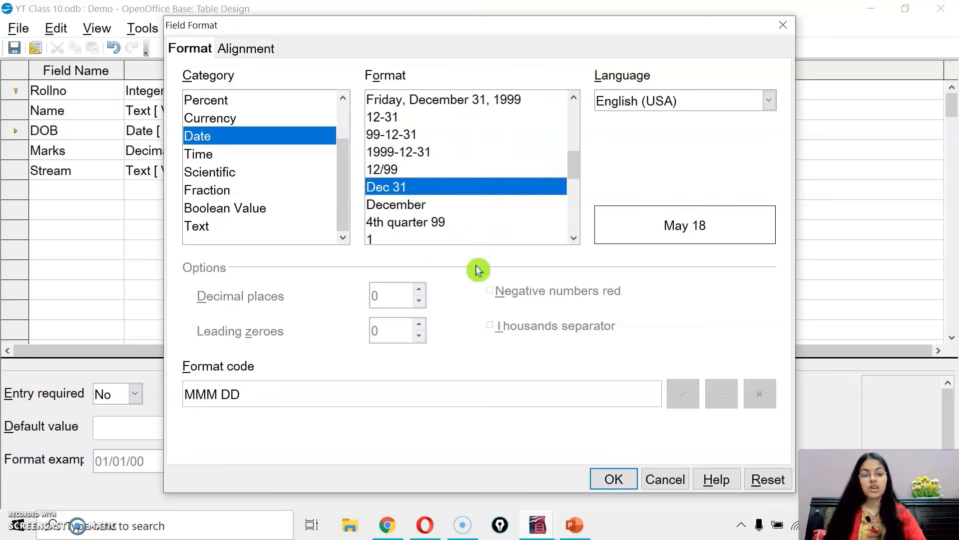
click(614, 479)
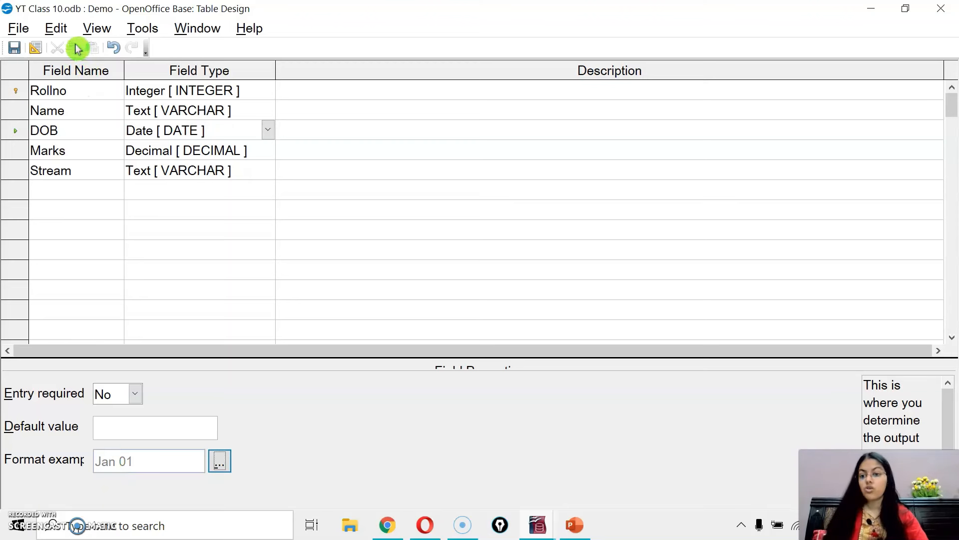
click(16, 49)
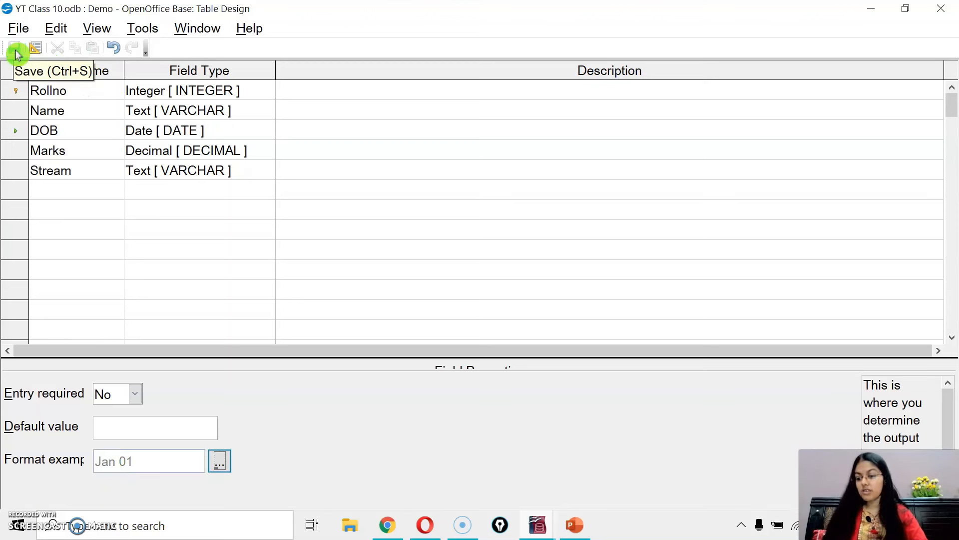
Step: Set the DOB field's Entry required property to Yes and review the properties of the Rollno, Name, DOB and Marks fields
scroll(105, 396, down, 1)
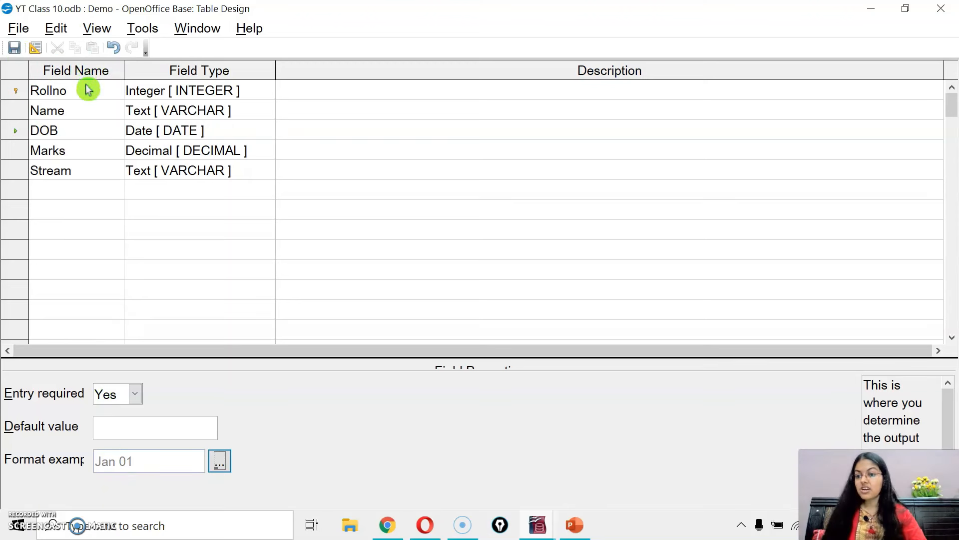
click(88, 90)
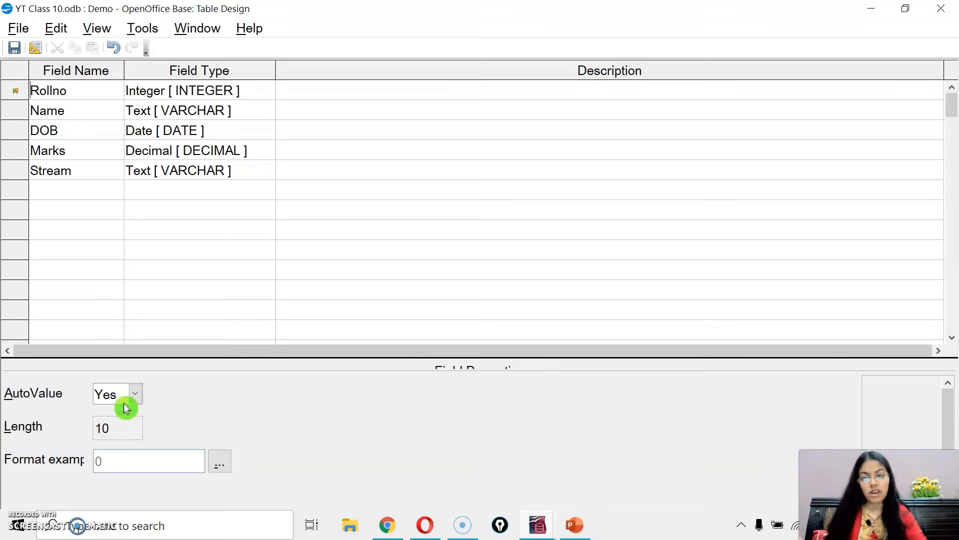
click(149, 111)
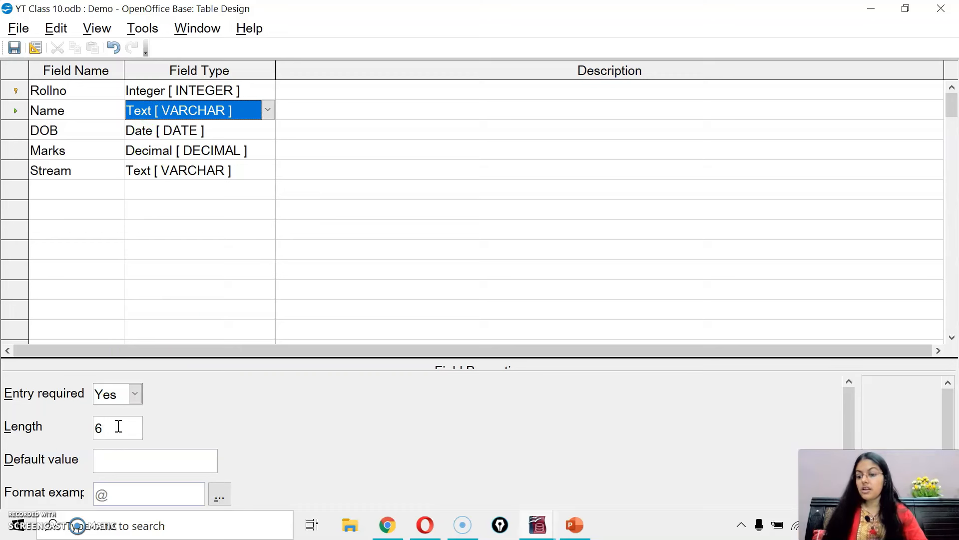
click(118, 426)
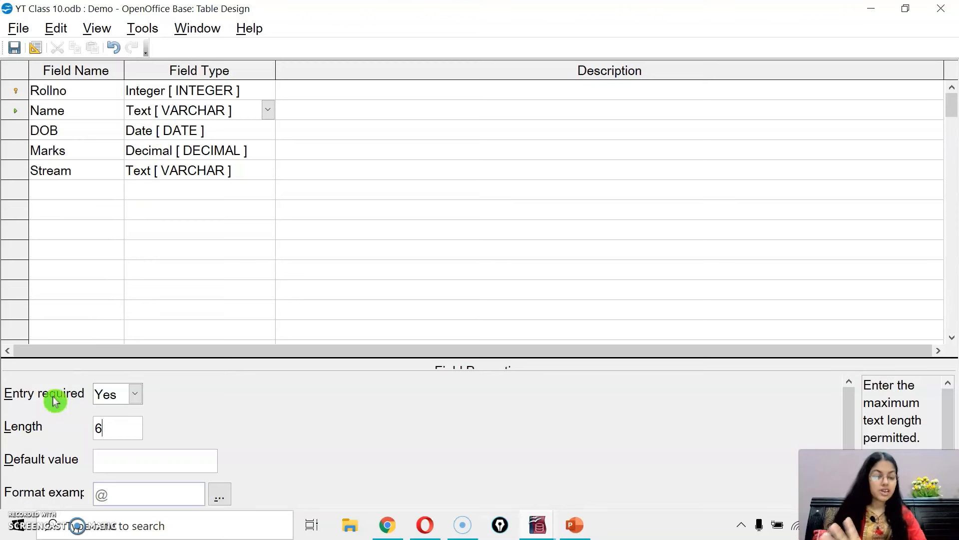
click(177, 136)
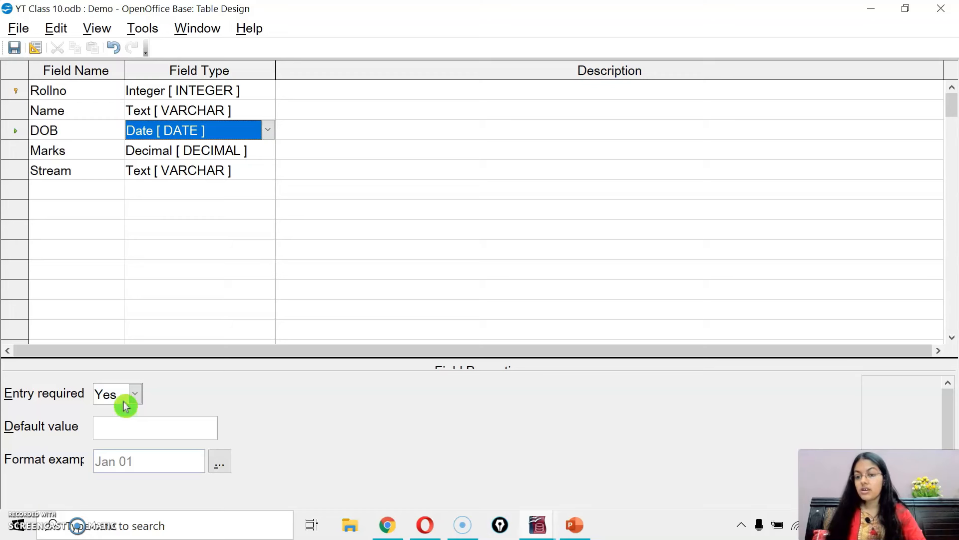
click(167, 149)
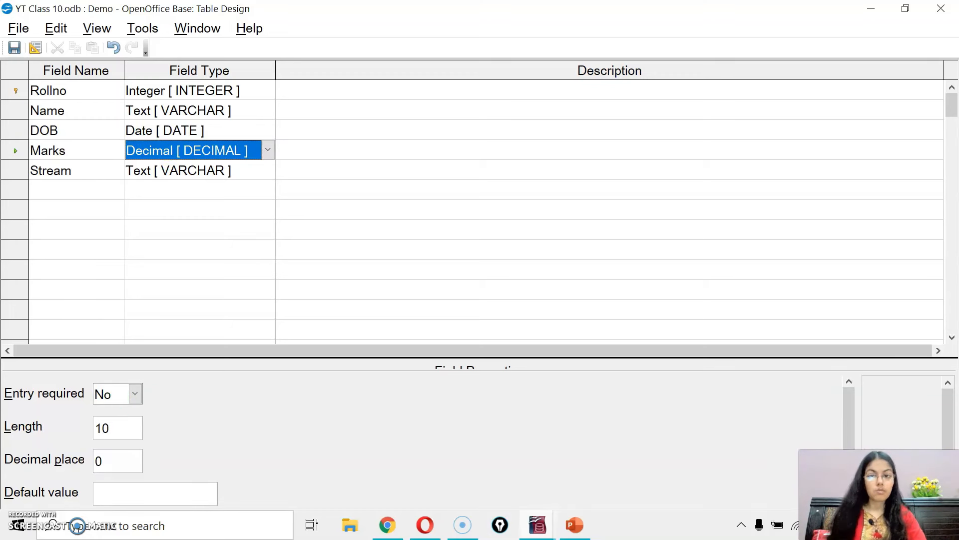
Step: Save and close the table design, and open the Demo table for data entry
click(14, 48)
click(941, 8)
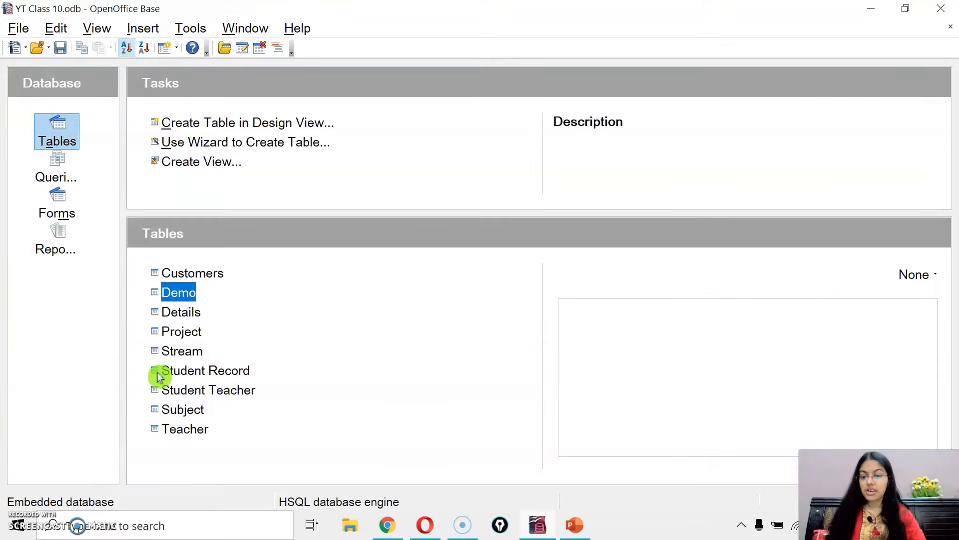
double_click(178, 293)
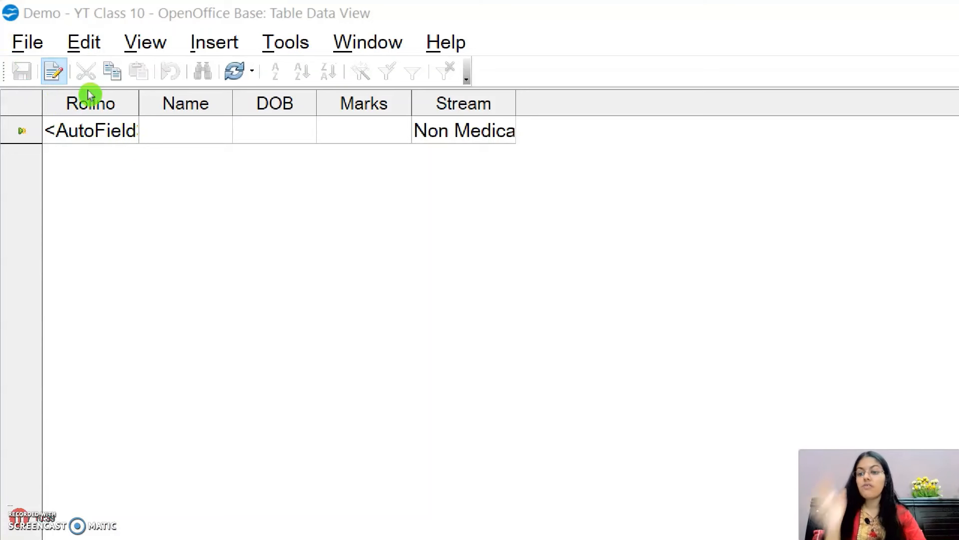
Step: Enter a student's name and date of birth in the first record of the Demo table
click(170, 134)
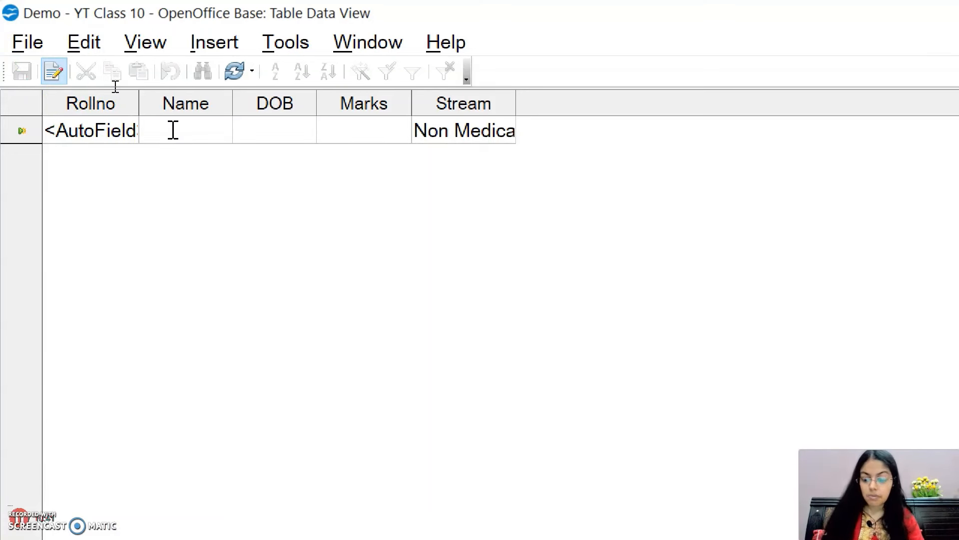
text(Nish)
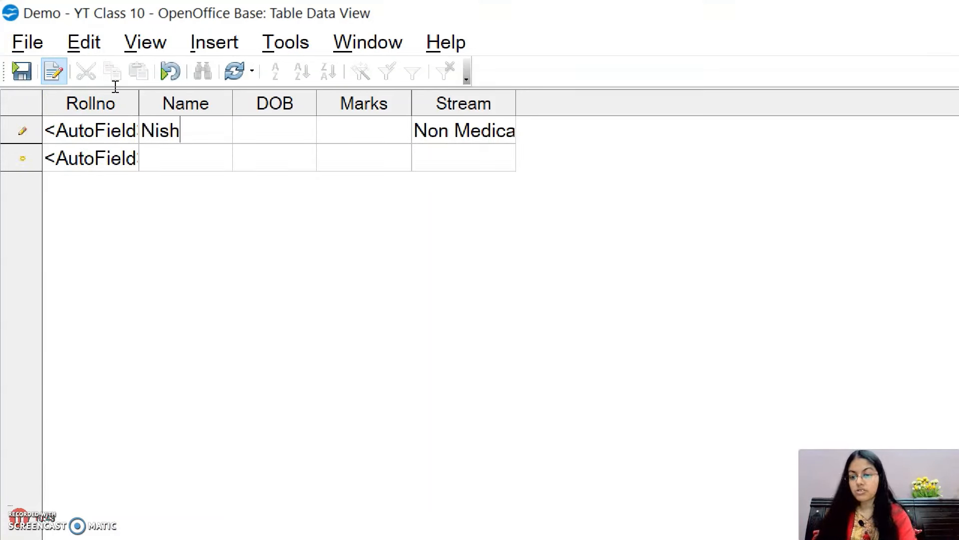
text(a)
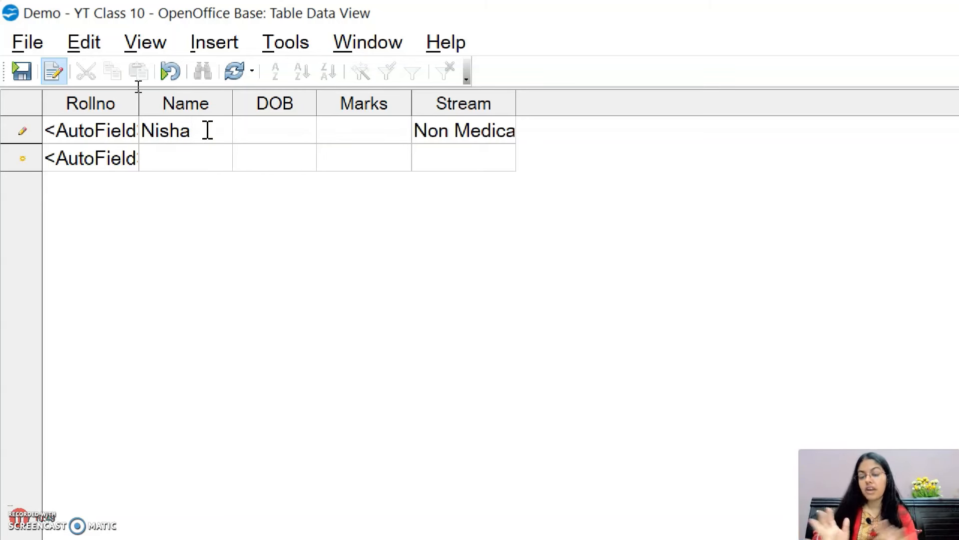
click(249, 132)
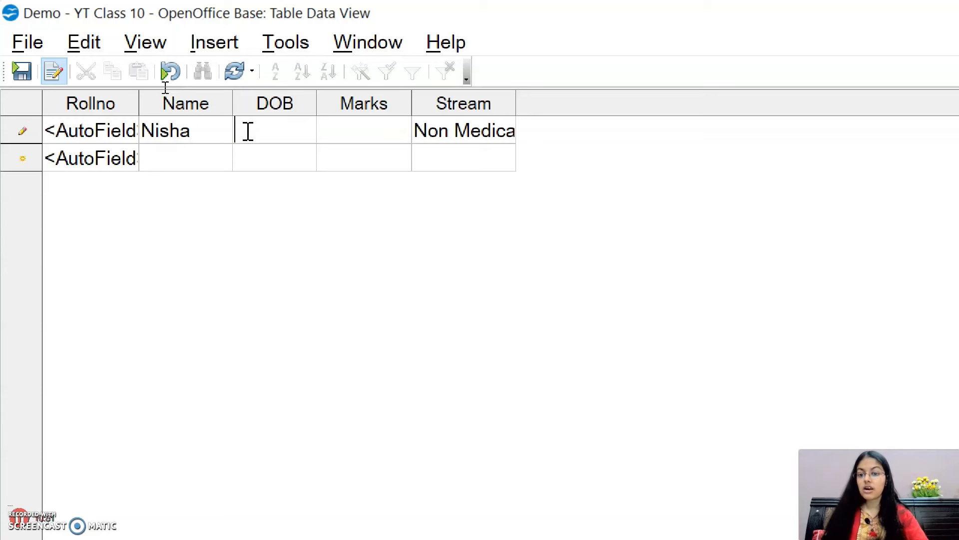
text(23 March)
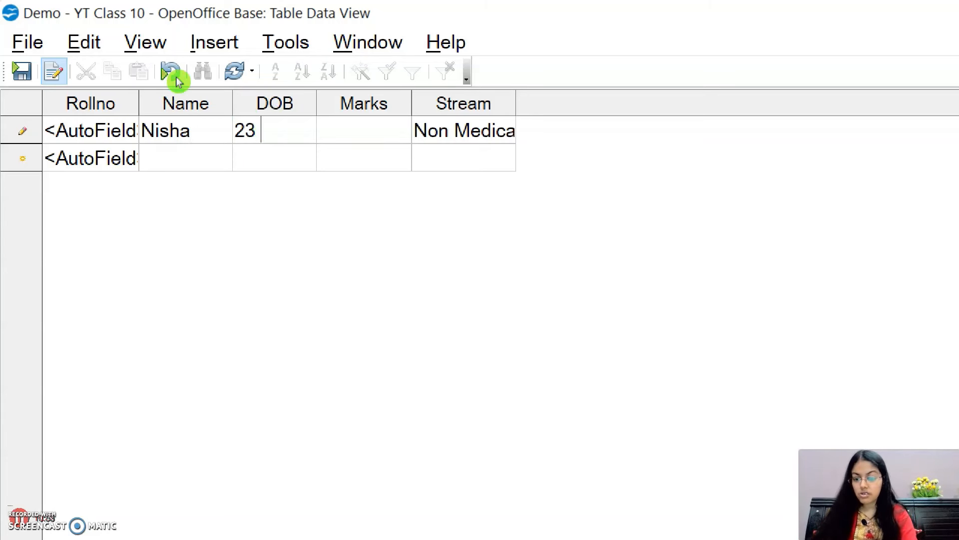
key(Tab)
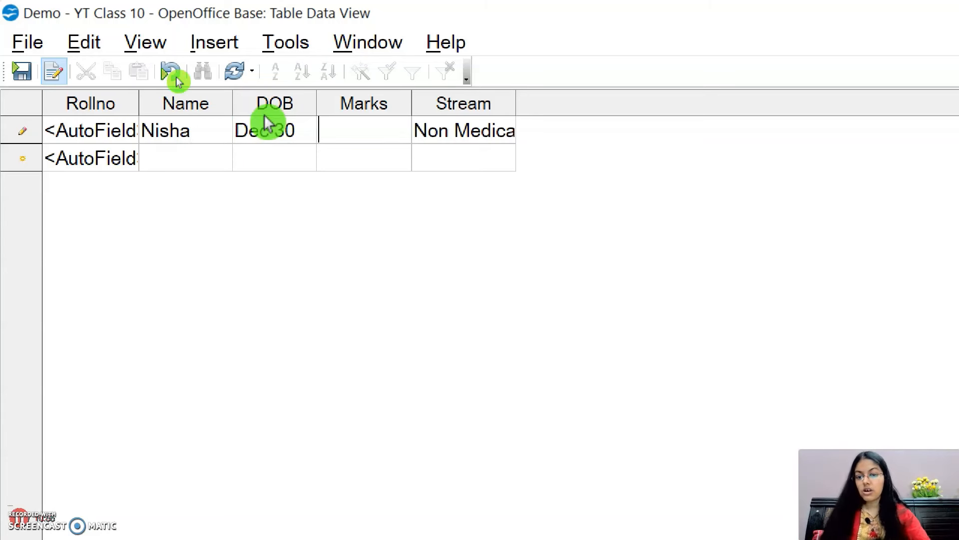
Step: Correct the month and day of the first record's date of birth, using the abbreviated month followed by the day
drag(298, 132, 262, 131)
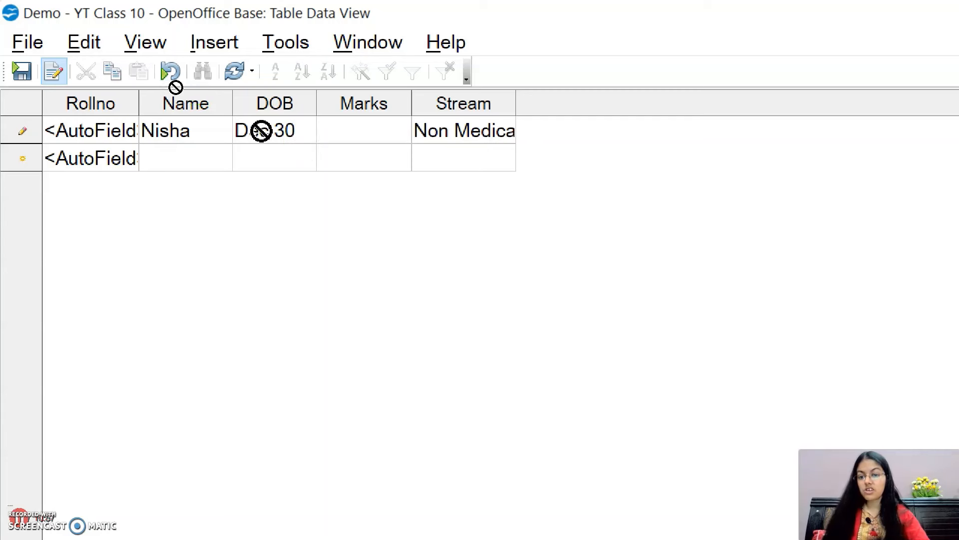
double_click(261, 132)
text(Mar)
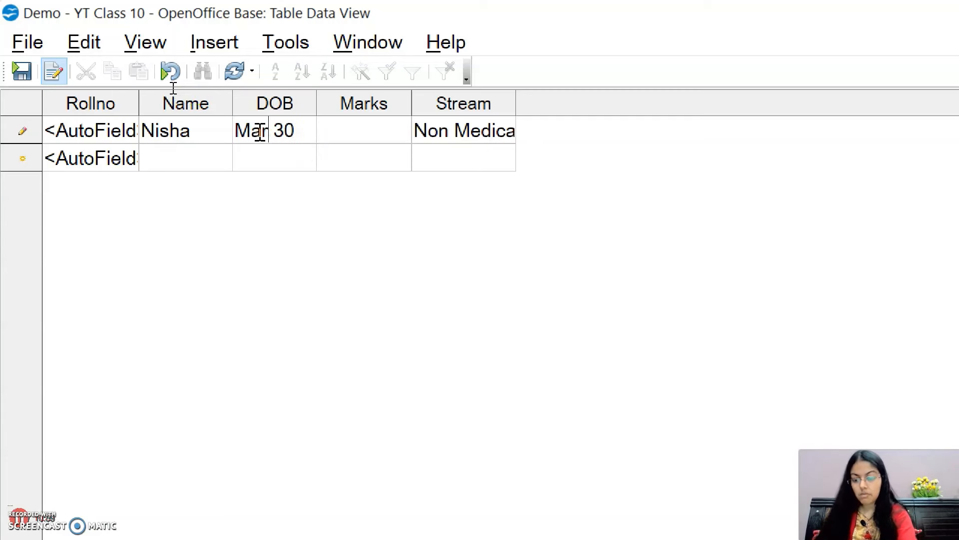
key(BackSpace)
key(BackSpace)
key(BackSpace)
text(23)
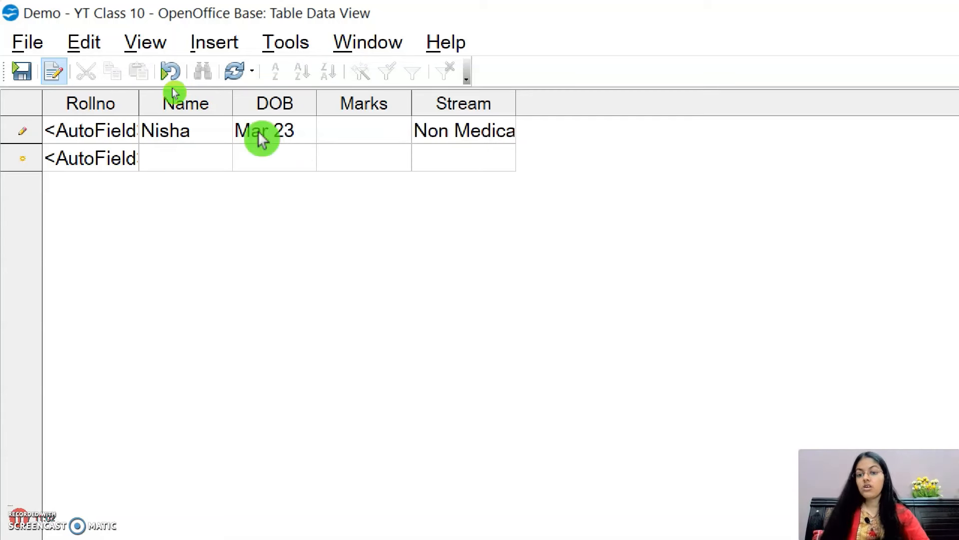
key(Tab)
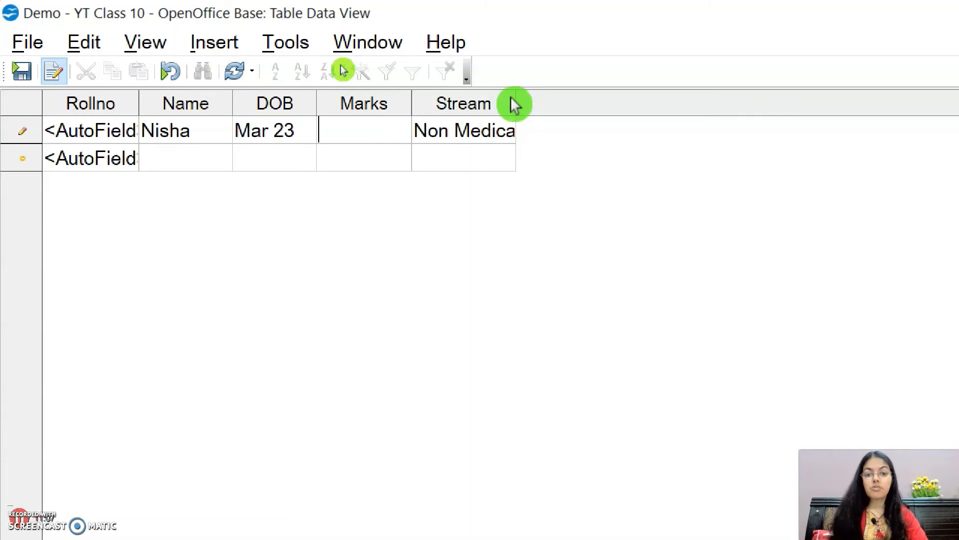
Step: Widen the Stream column to fit the Non Medical value and return to the first record's Marks cell
drag(516, 97, 576, 96)
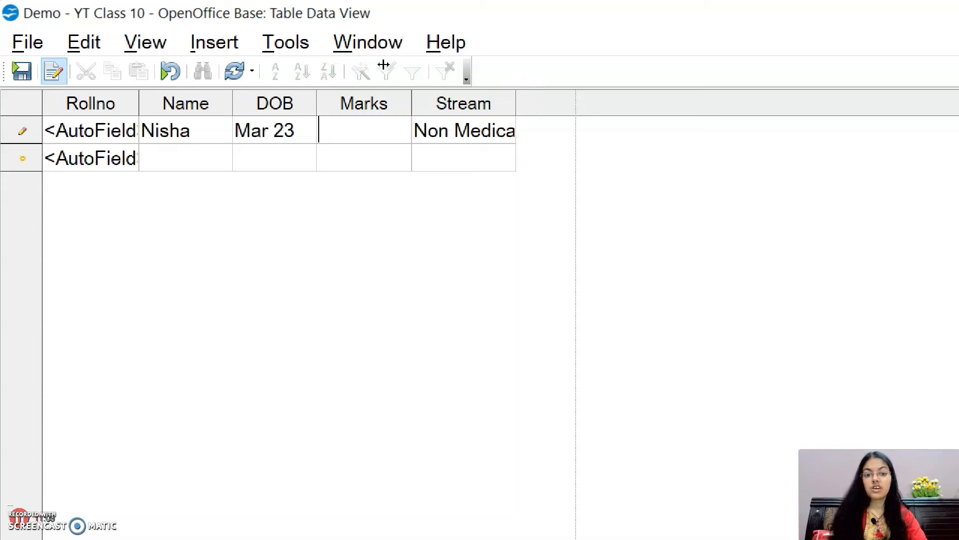
click(529, 134)
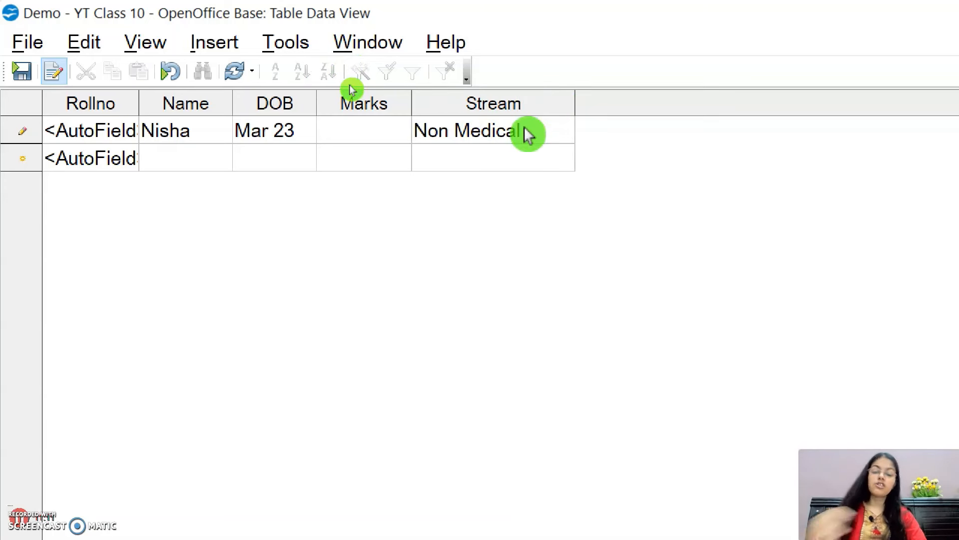
click(383, 134)
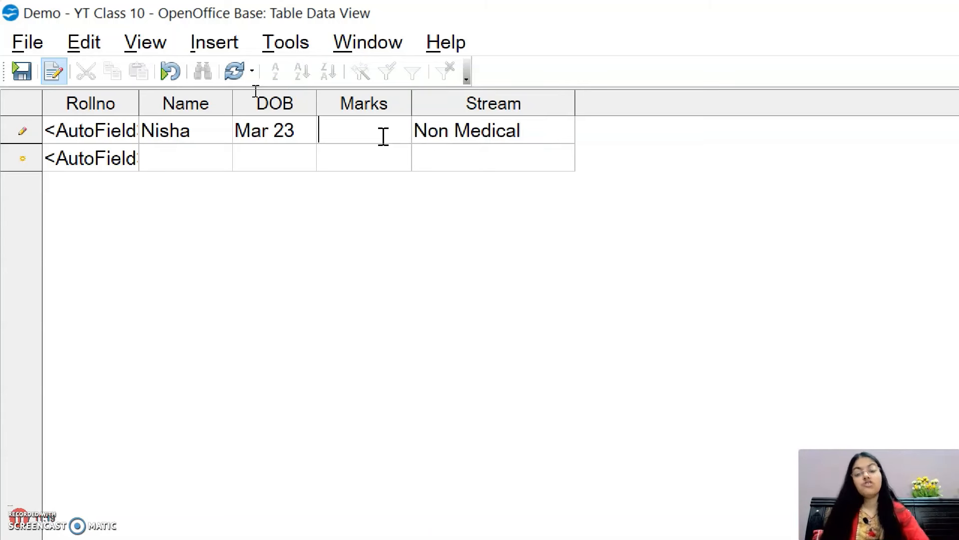
Step: Leave the first record's Marks empty and enter a student's name longer than six characters in the second record
click(171, 160)
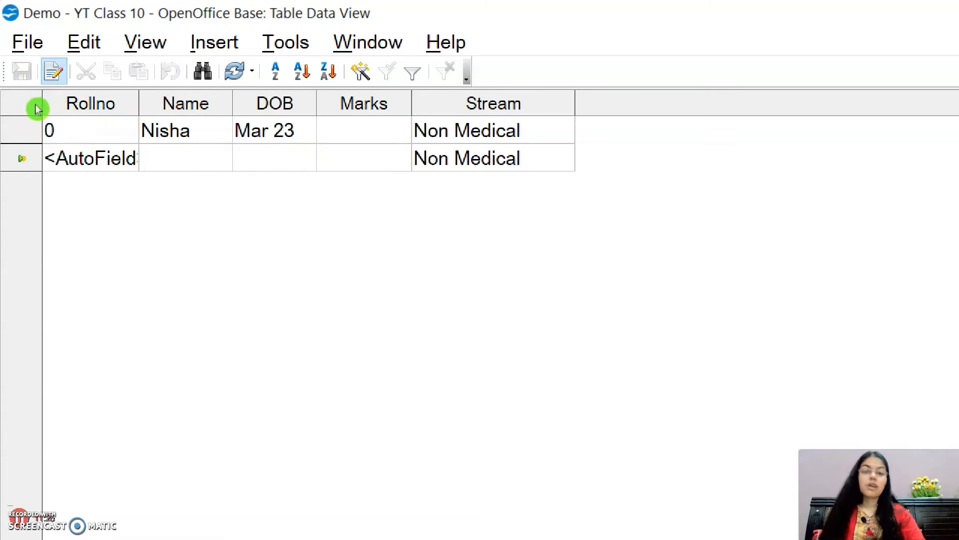
text(Neha)
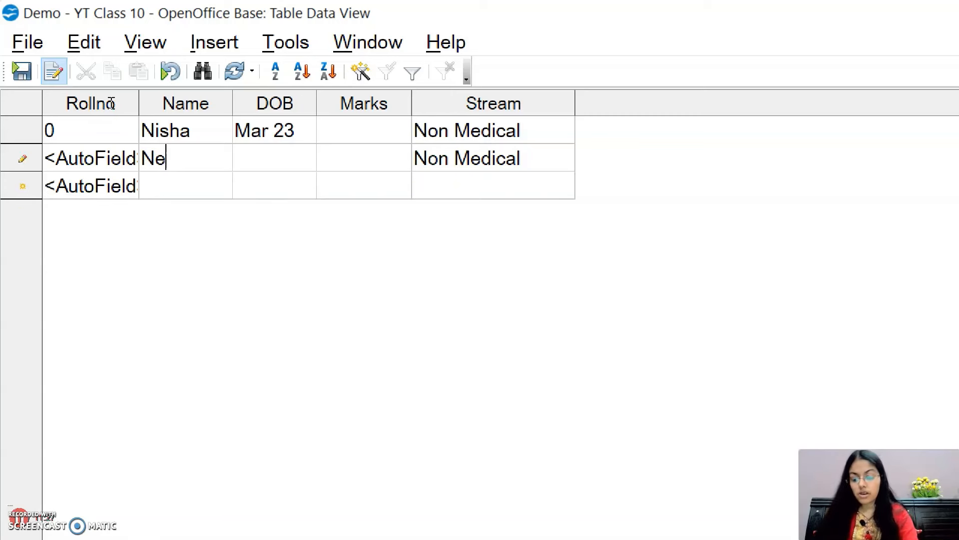
key(BackSpace)
key(BackSpace)
key(BackSpace)
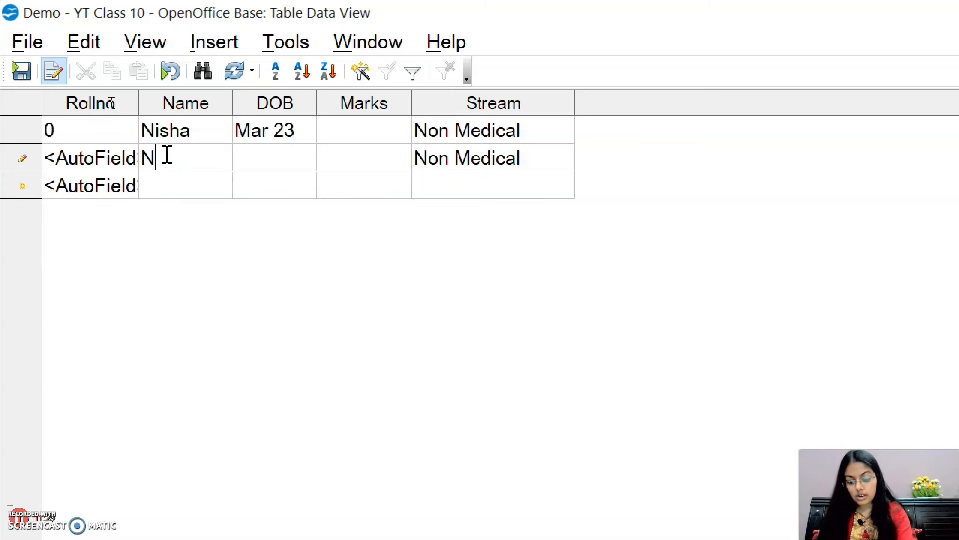
text(iharika)
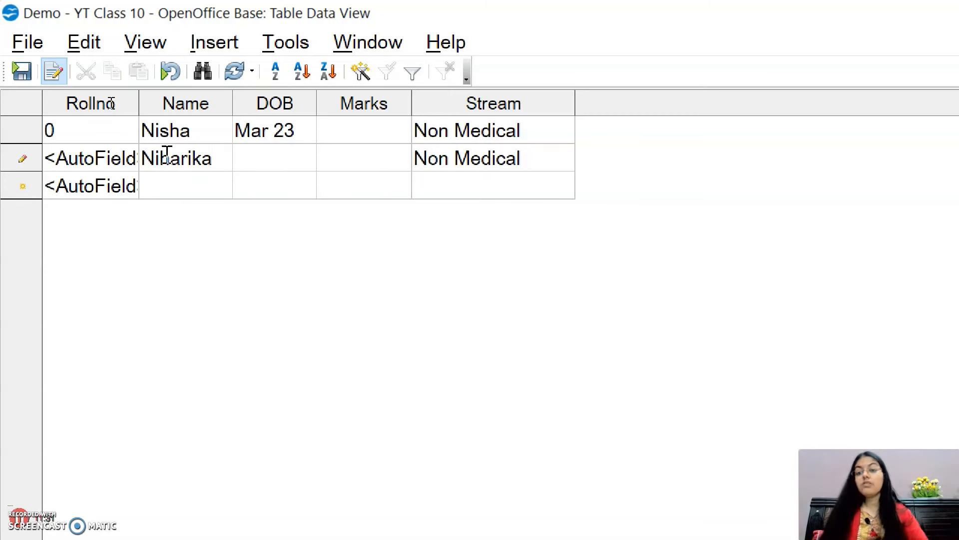
Step: Complete the second record with a date of birth, Marks 52 and Stream Medical, and try to save it
click(285, 155)
text(Dec )
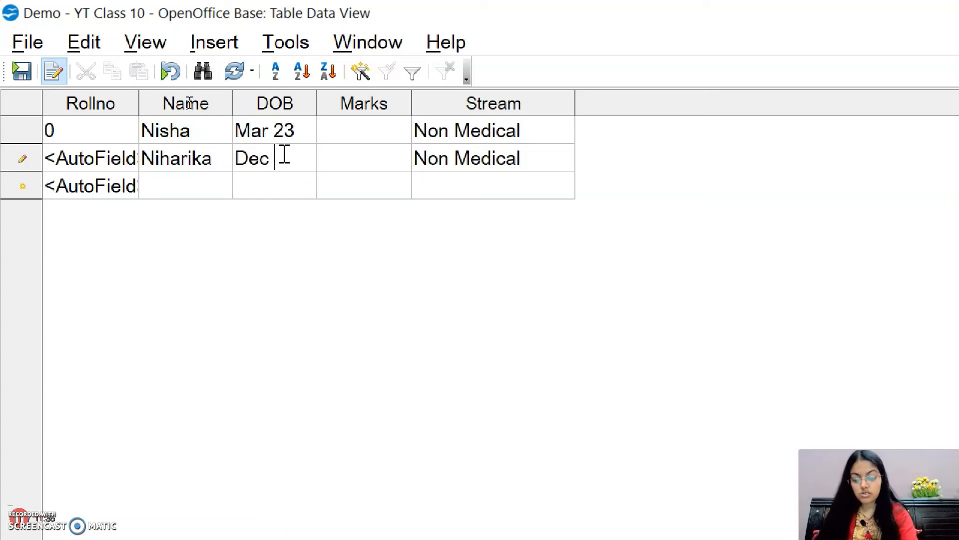
text(09)
key(Tab)
text(52)
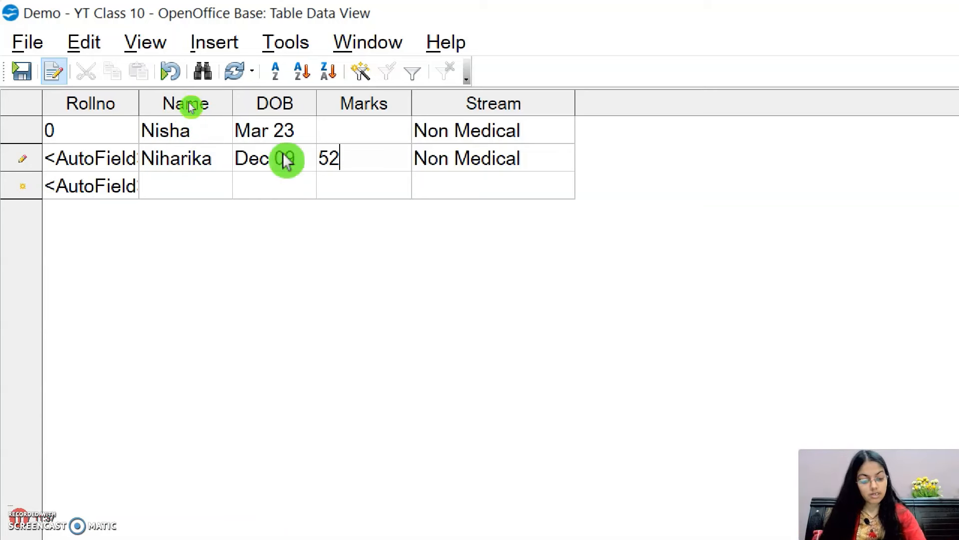
click(439, 159)
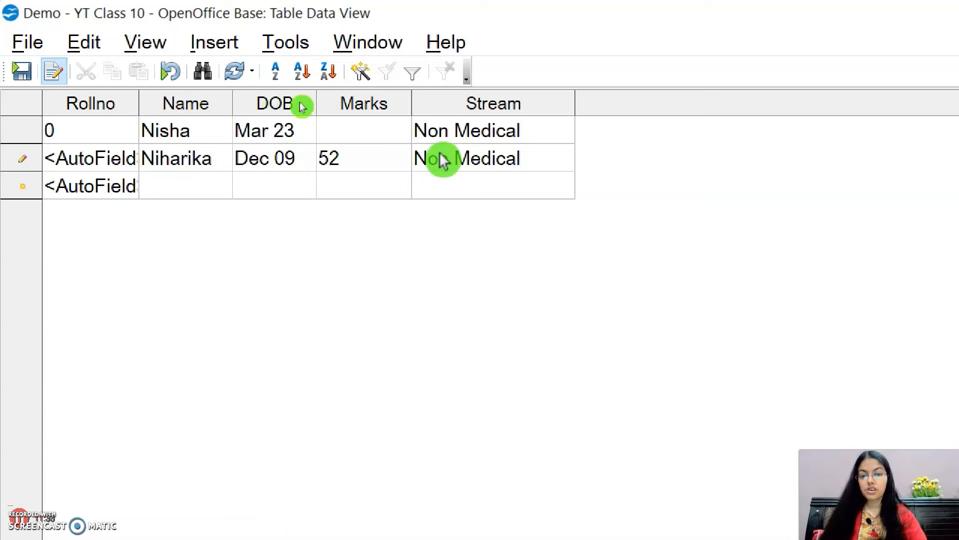
text(Medical)
click(555, 166)
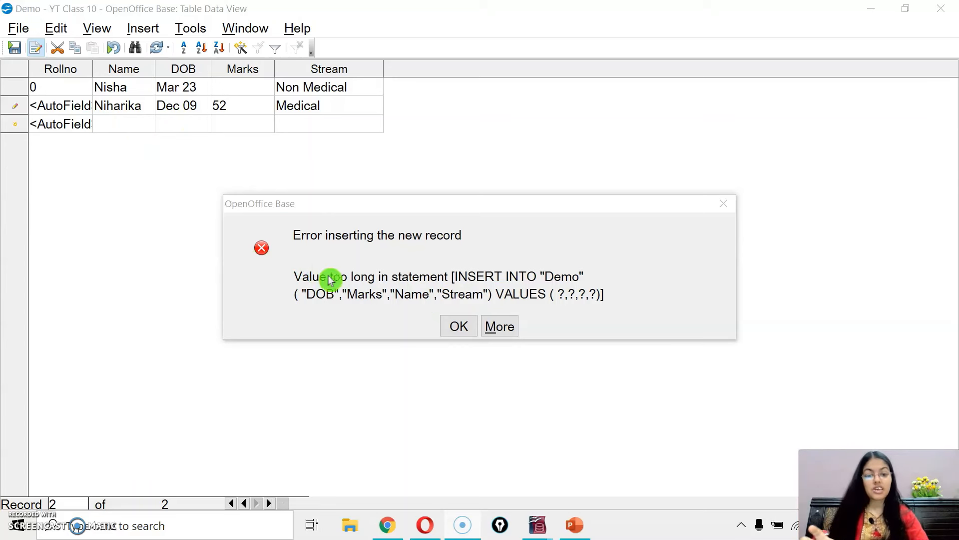
Step: Replace the second record's name with a shorter one that fits the field length and save the record
click(459, 327)
click(145, 107)
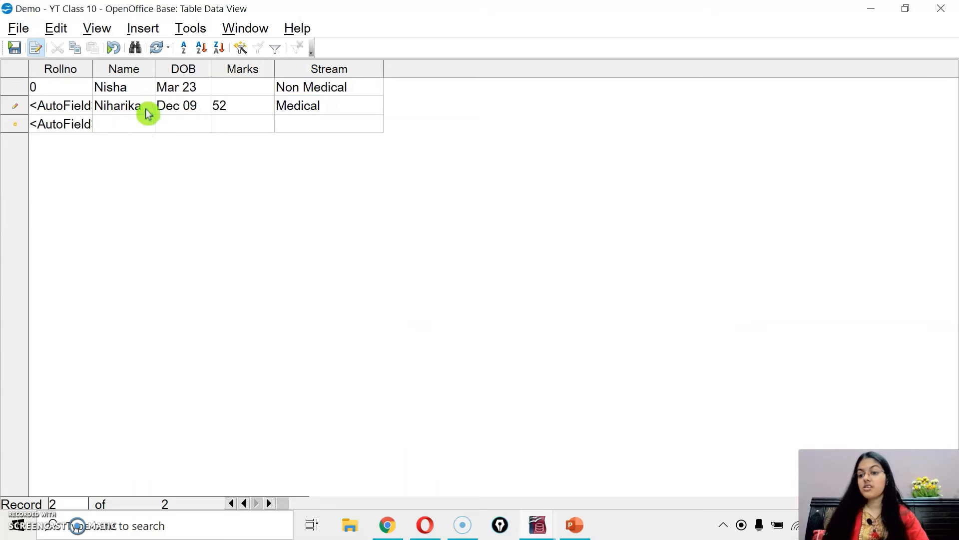
key(BackSpace)
text(N)
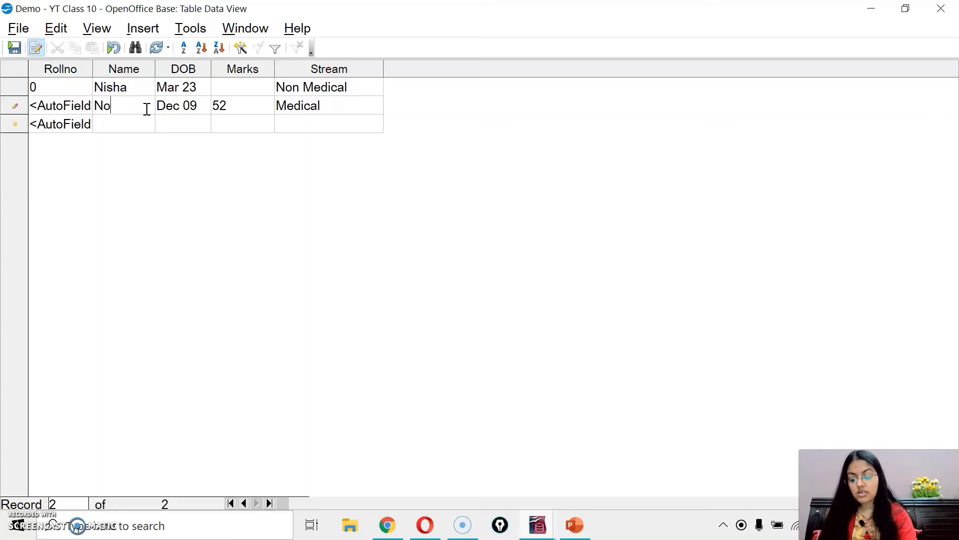
text(eha)
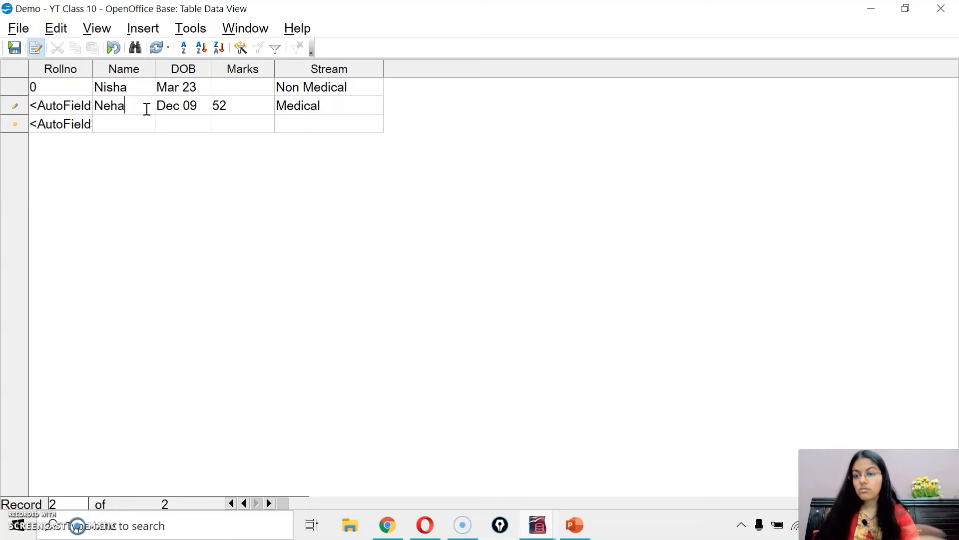
click(237, 108)
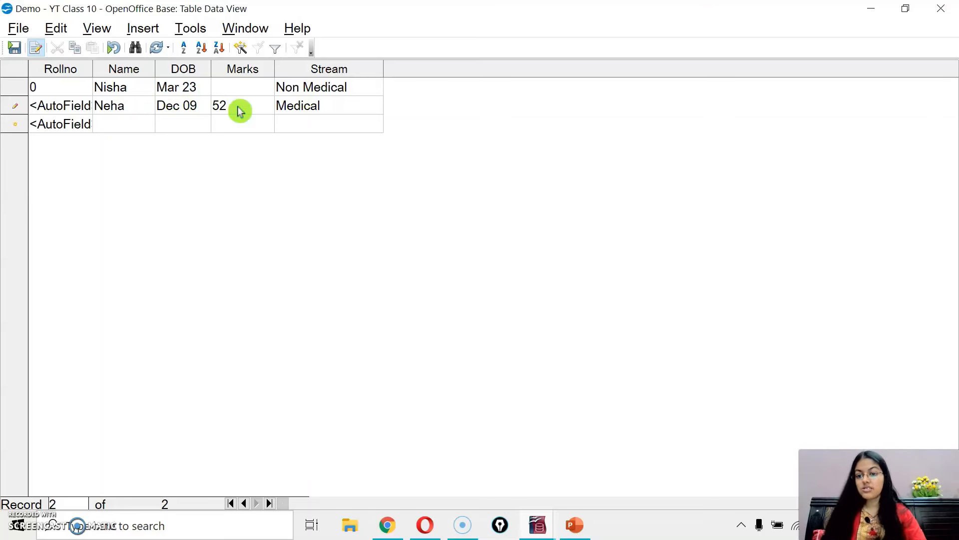
click(340, 140)
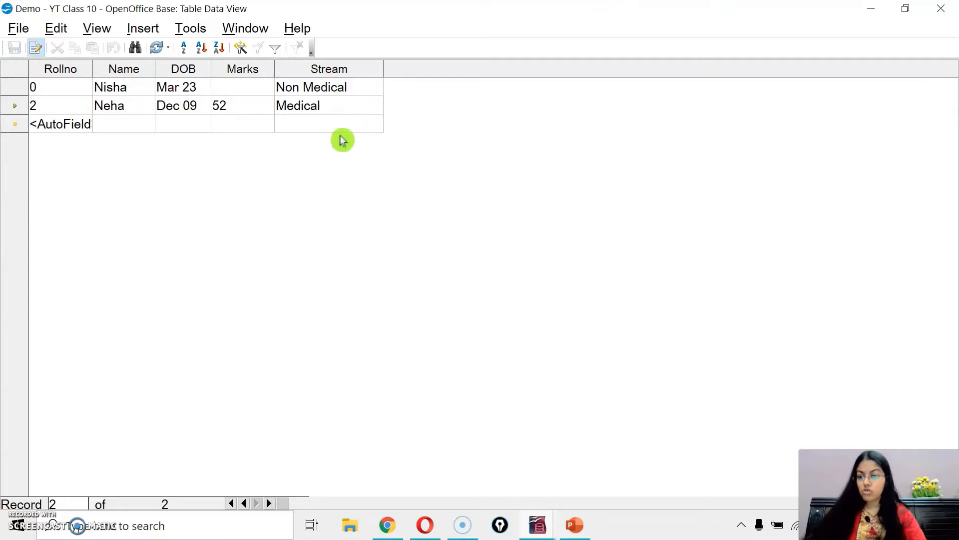
Step: Edit the Demo table's design to give the Marks field 2 decimal places, and save the change
click(941, 8)
right_click(179, 298)
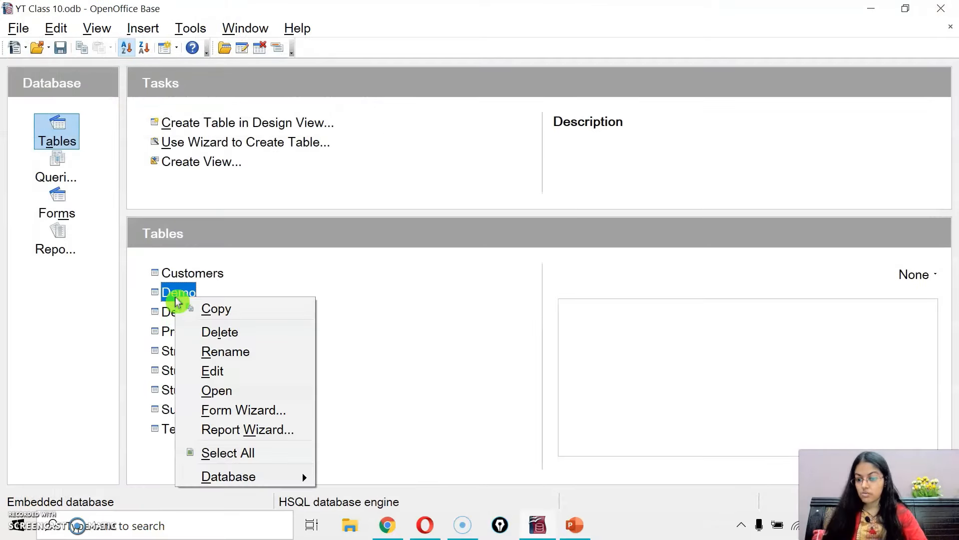
click(209, 370)
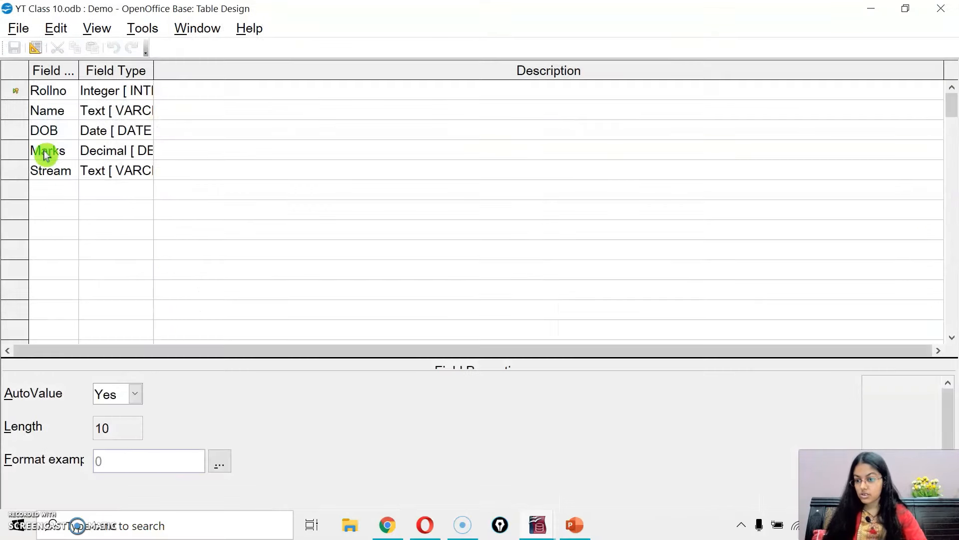
click(85, 153)
click(127, 456)
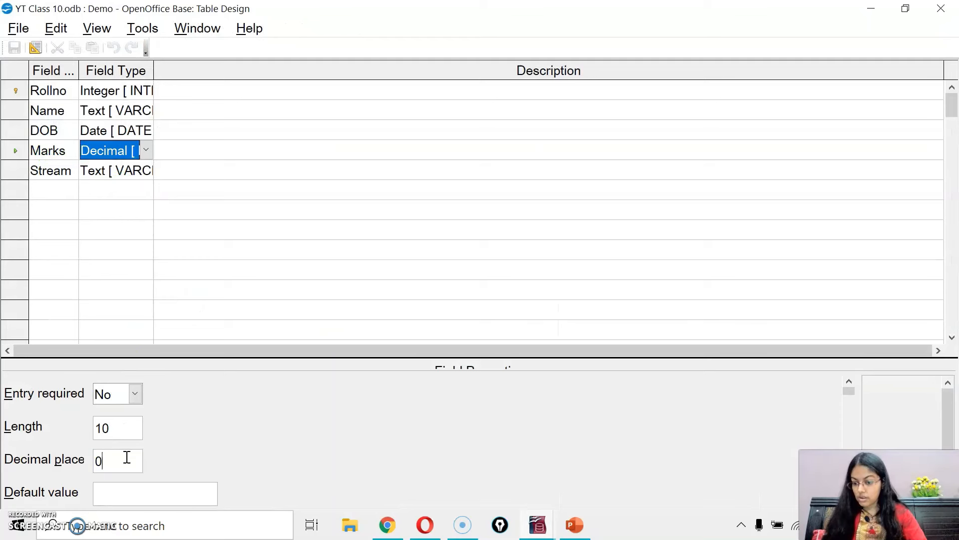
drag(127, 457, 89, 458)
text(2)
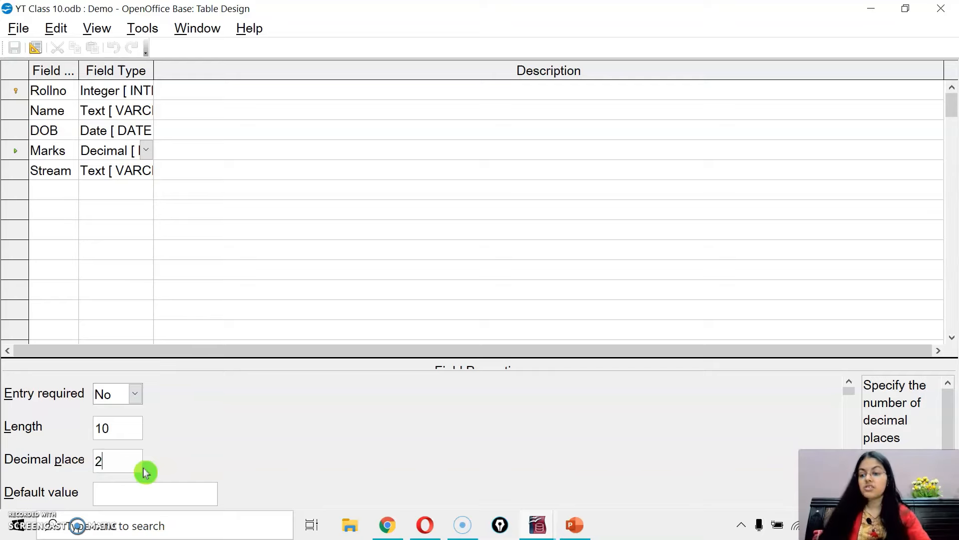
click(74, 167)
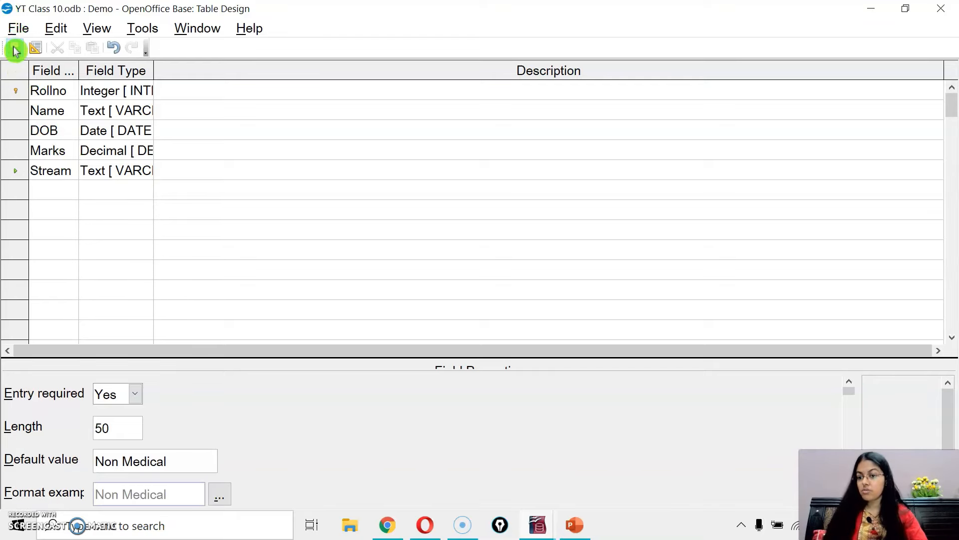
click(940, 8)
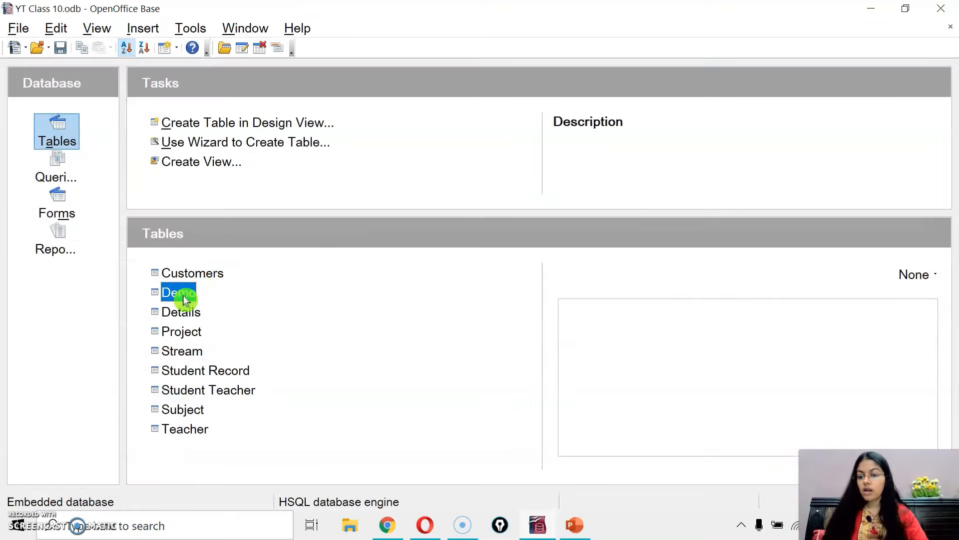
Step: Reopen the Demo table's data and enter 25.689454 as the Marks of a new third record
double_click(185, 299)
click(243, 108)
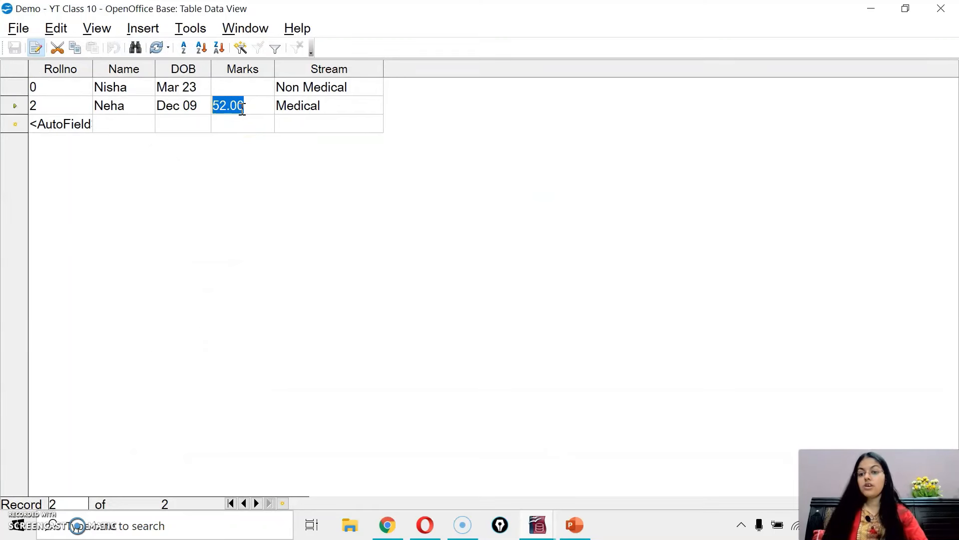
click(239, 126)
text(2)
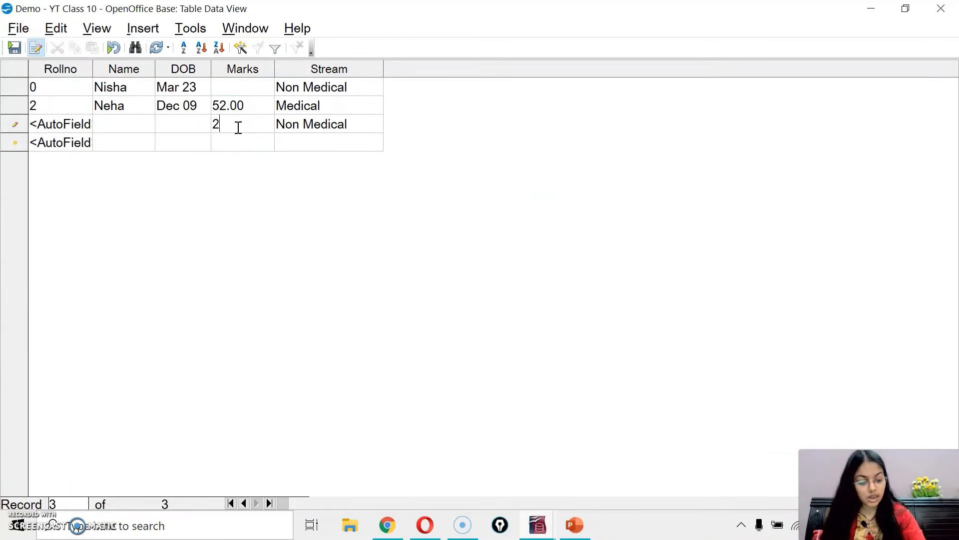
text(5.639454)
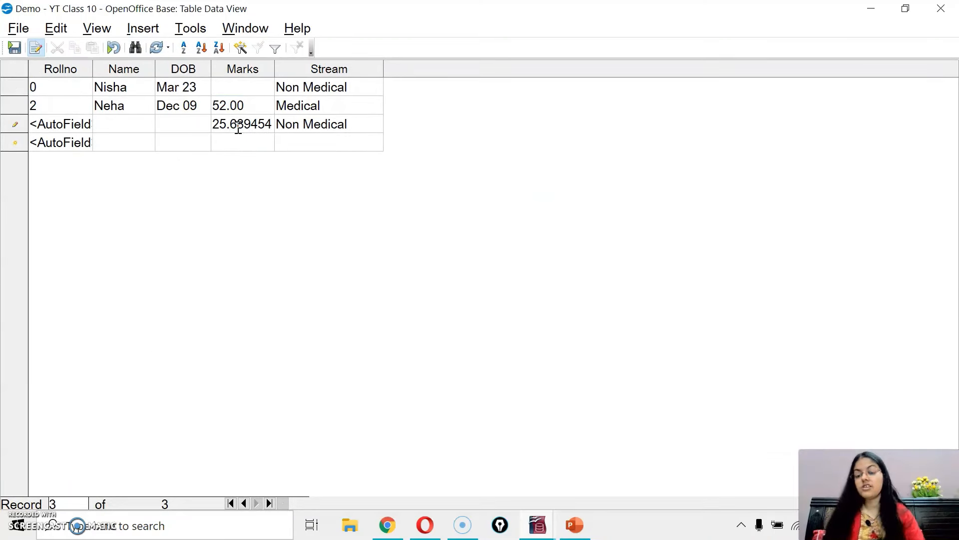
key(Tab)
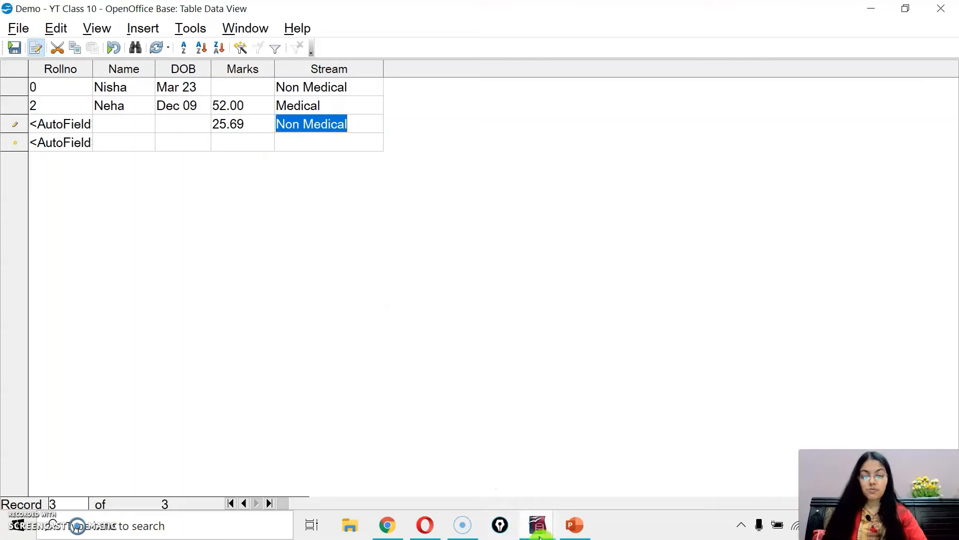
Step: Switch to PowerPoint, present the Sorting Data slide after the Format example slide, and end the slide show
click(572, 525)
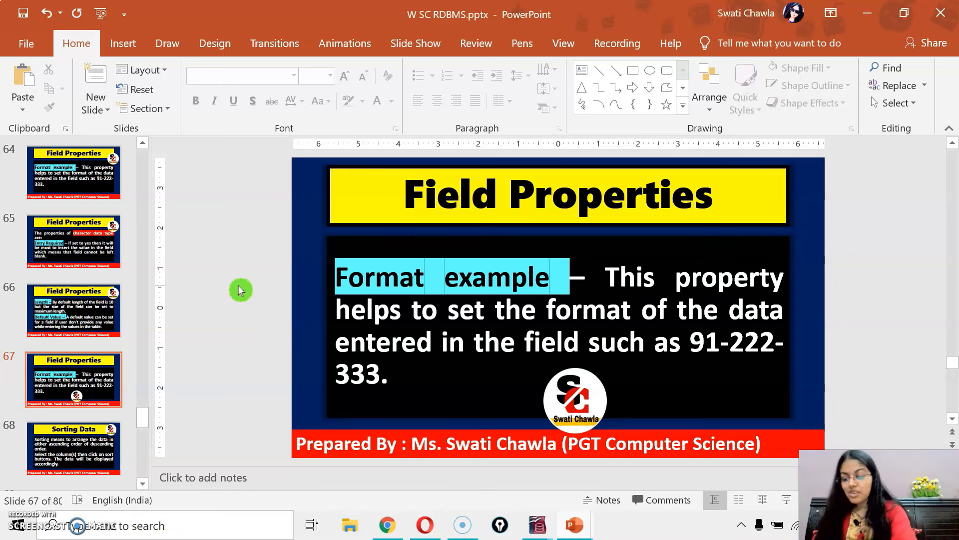
key(shift+F5)
key(Right)
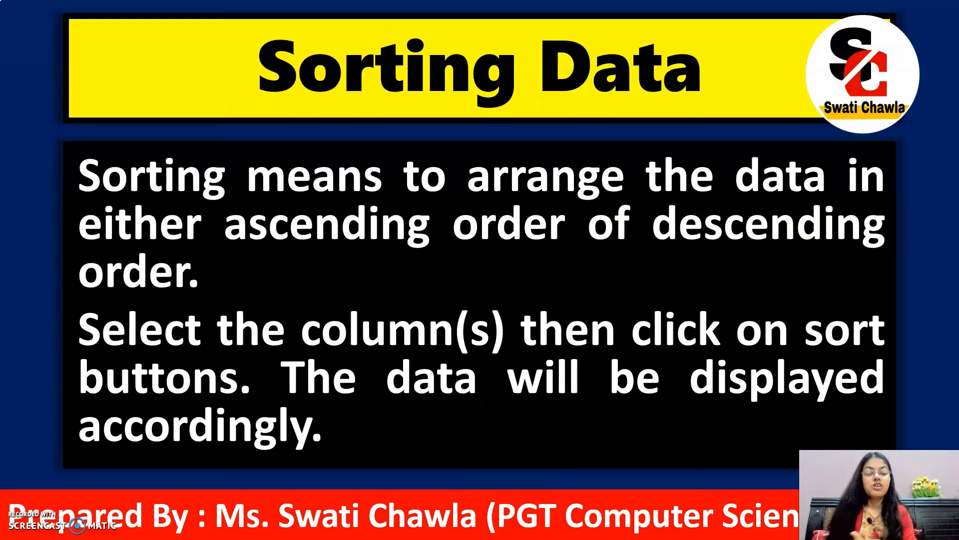
key(Escape)
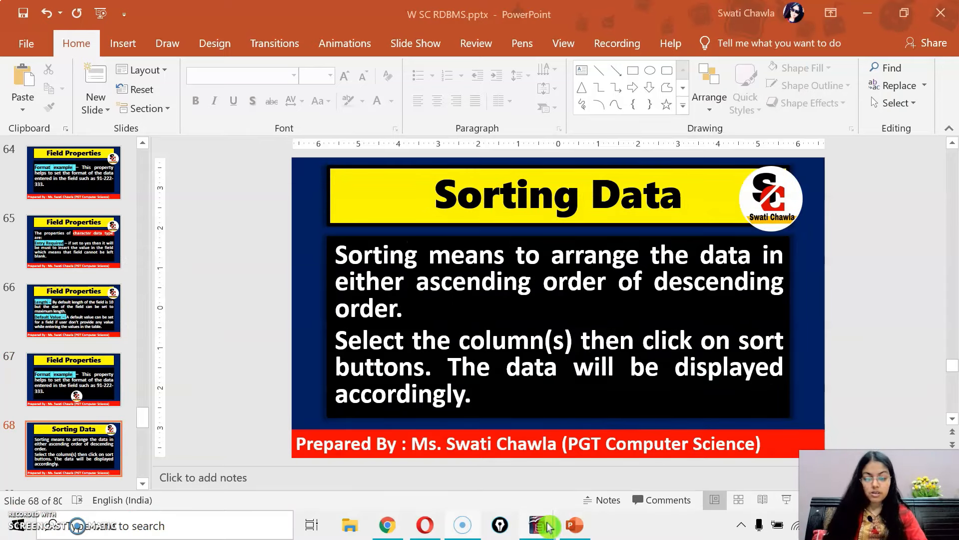
Step: Switch back to the Demo table's data in OpenOffice Base and try to move from the incomplete third record to the second
mouse_move(549, 526)
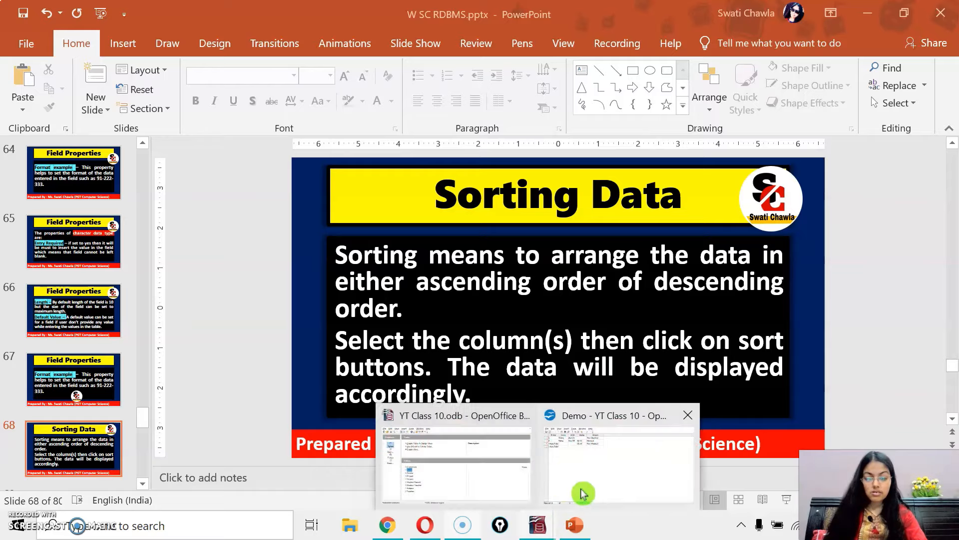
click(518, 477)
click(111, 106)
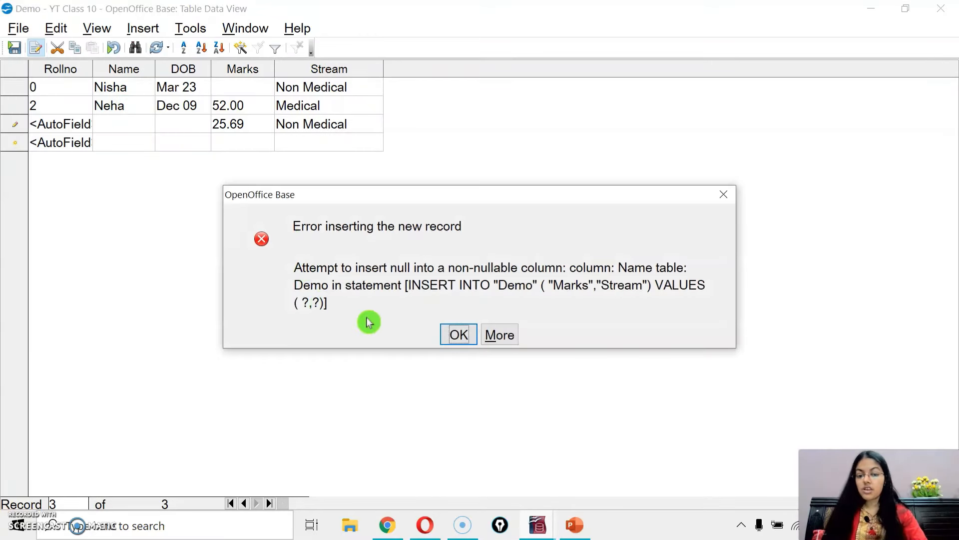
click(458, 335)
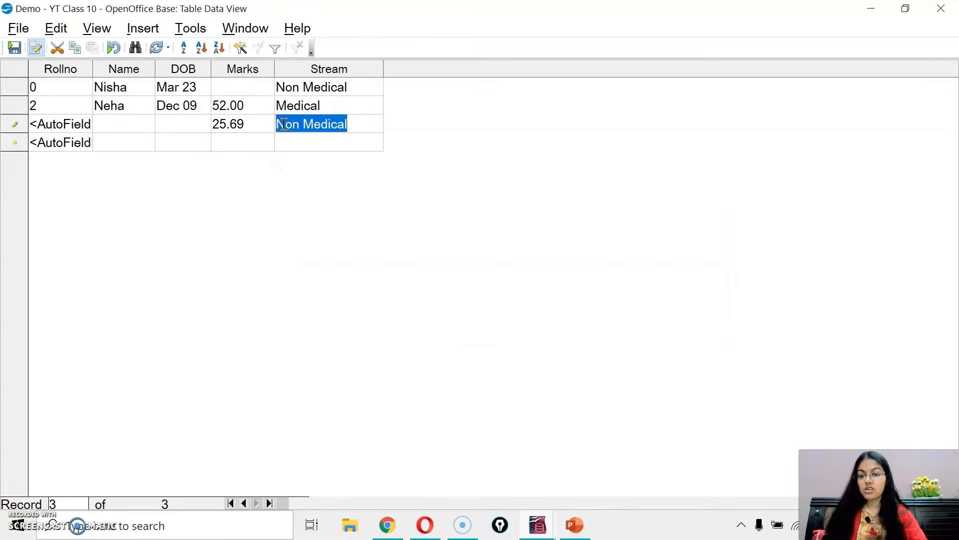
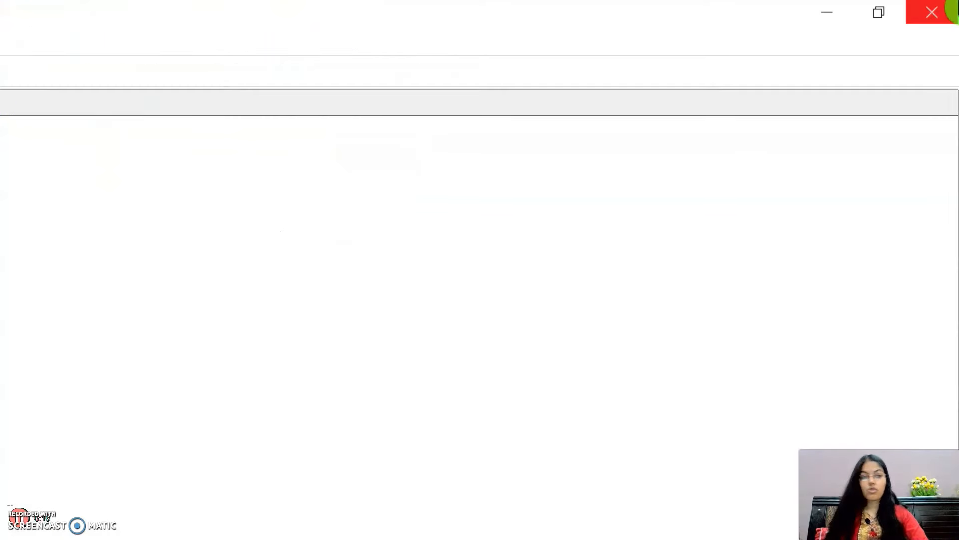
Step: Close the open table, then examine the Project table's design and the Student Record table's data, closing each one
click(952, 8)
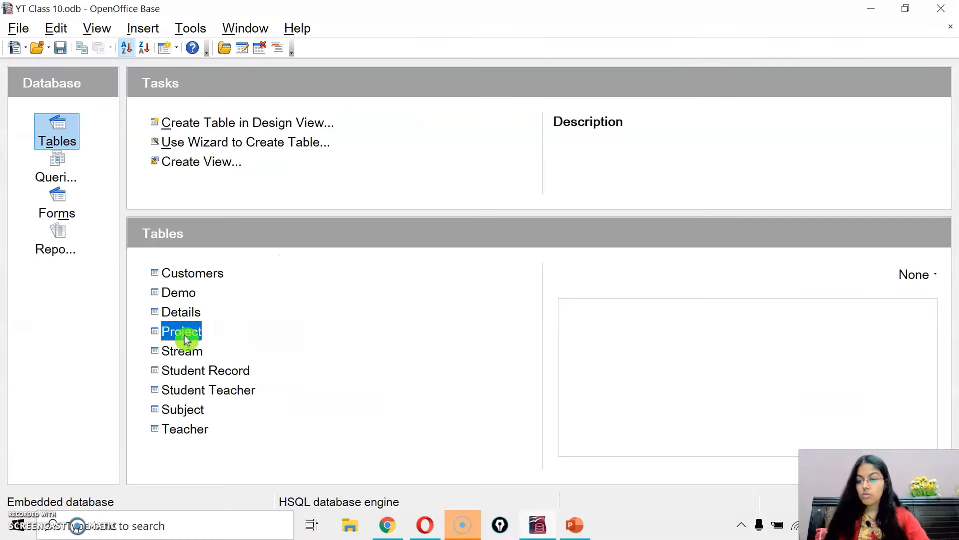
right_click(279, 364)
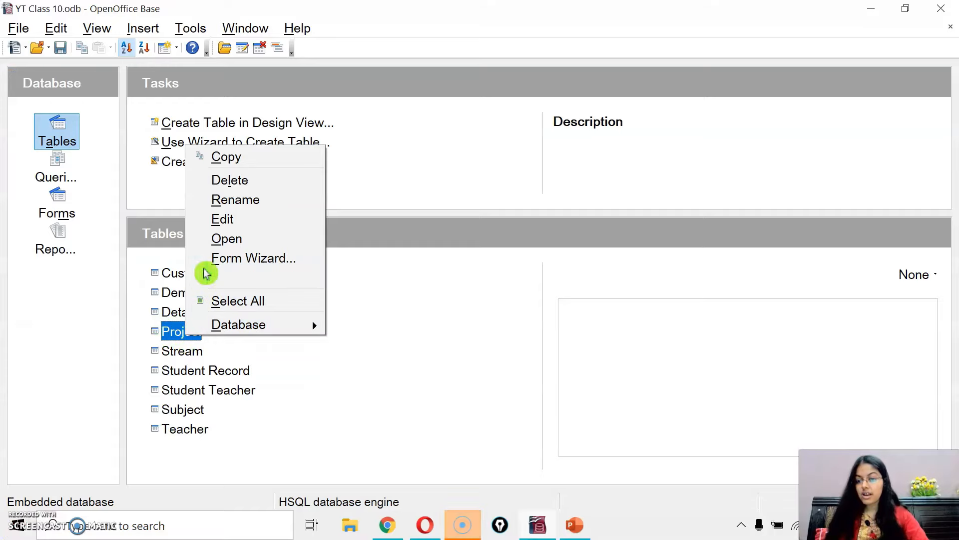
click(220, 223)
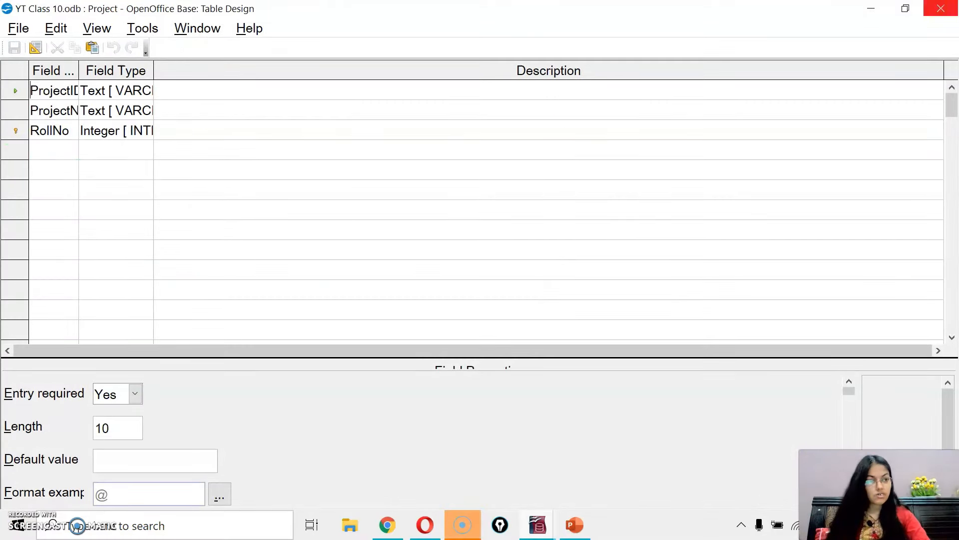
click(941, 9)
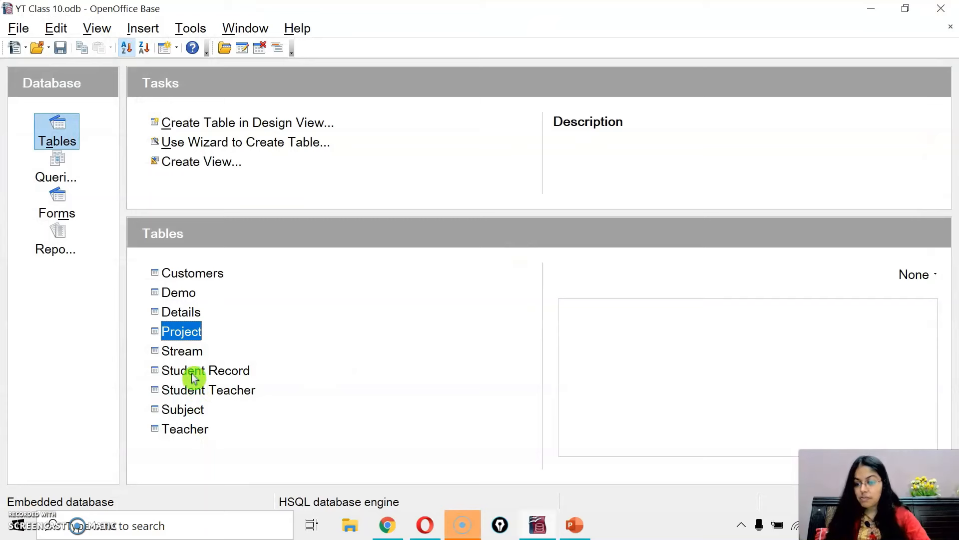
double_click(194, 373)
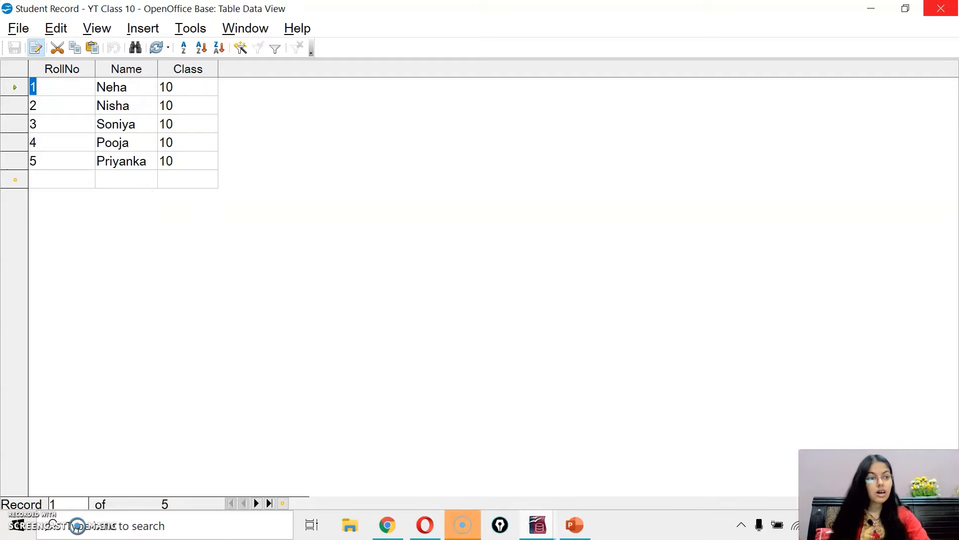
click(940, 8)
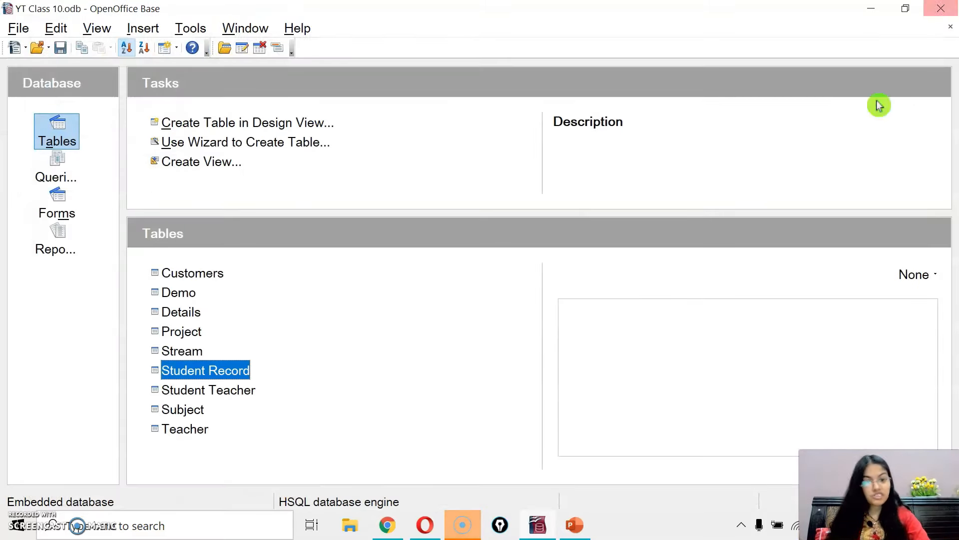
Step: Open the database's relationship design and remove the Stream table from it
click(196, 29)
click(195, 29)
click(210, 29)
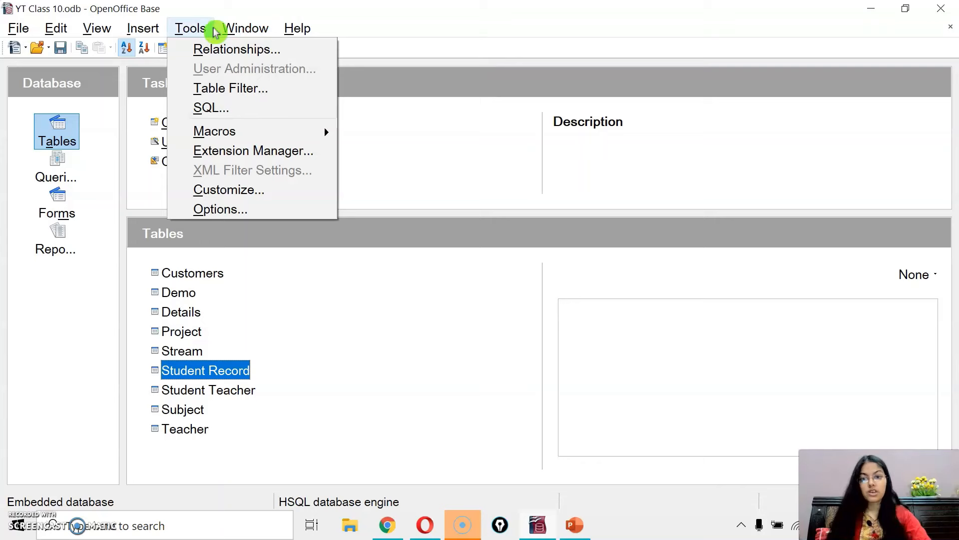
click(186, 58)
click(38, 102)
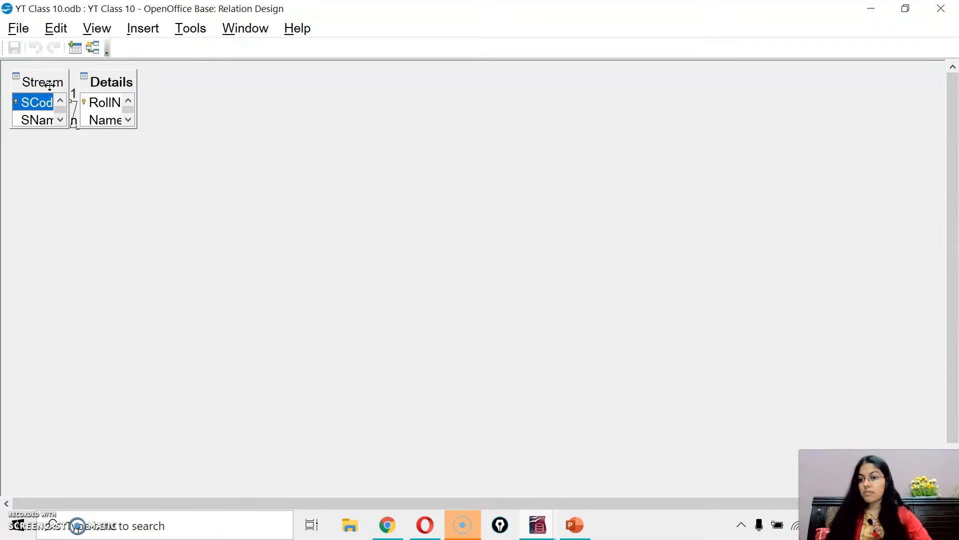
key(Delete)
key(Return)
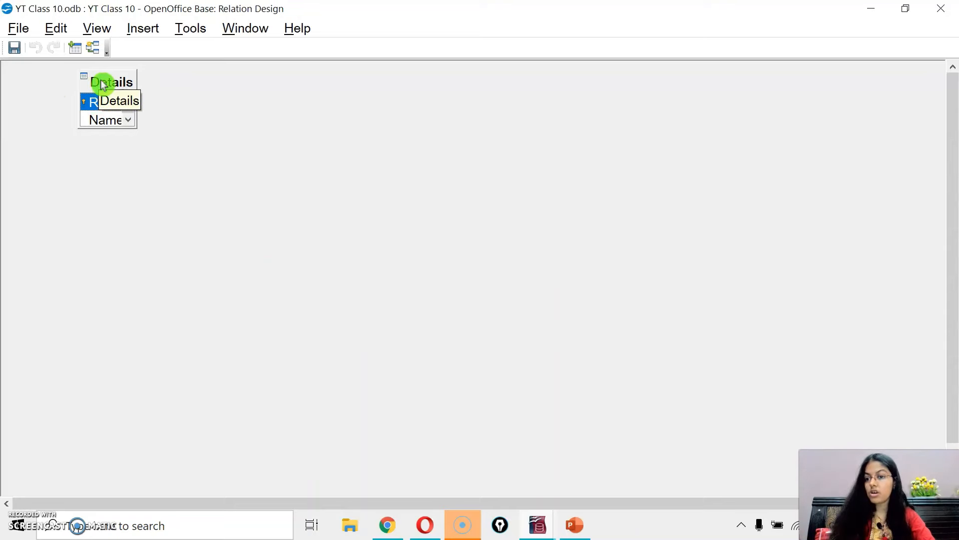
Step: Remove the Details table from the relationship design, save the changes and close the design
key(Delete)
key(Return)
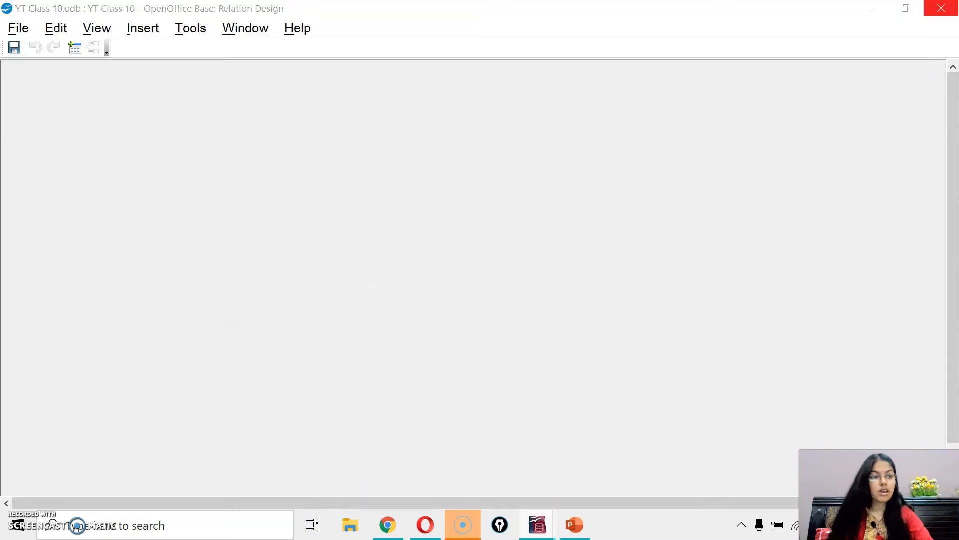
click(941, 8)
click(426, 283)
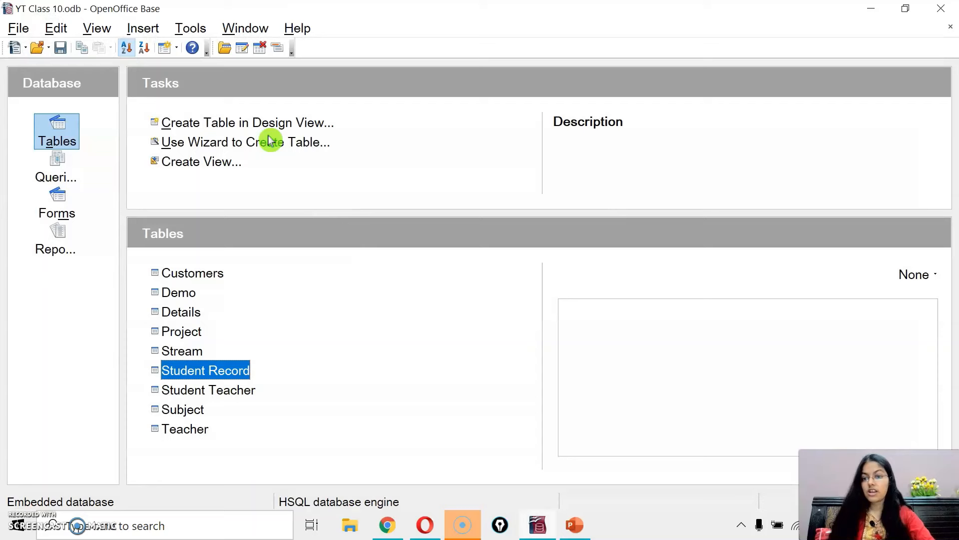
Step: Reopen the database's relationship design and add the Project and Student Record tables to it
click(186, 29)
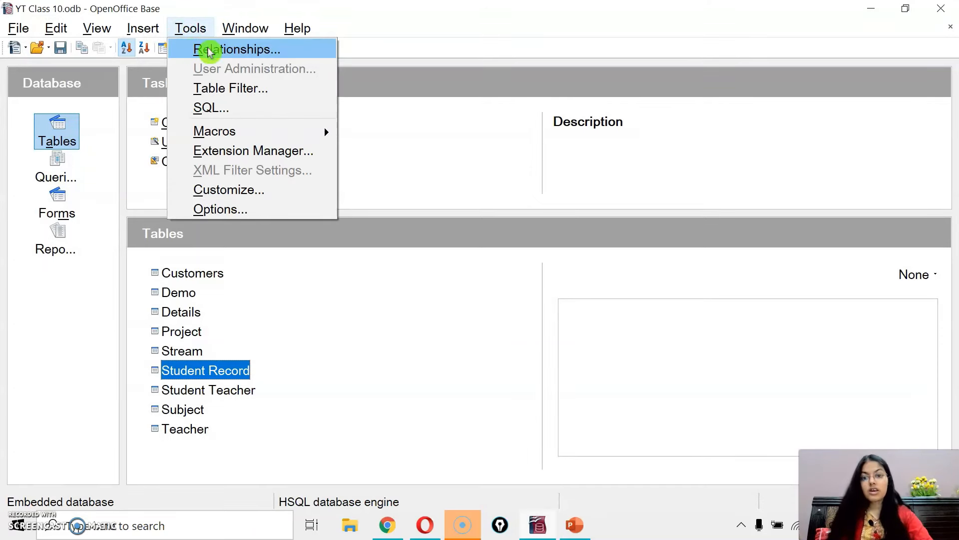
click(295, 56)
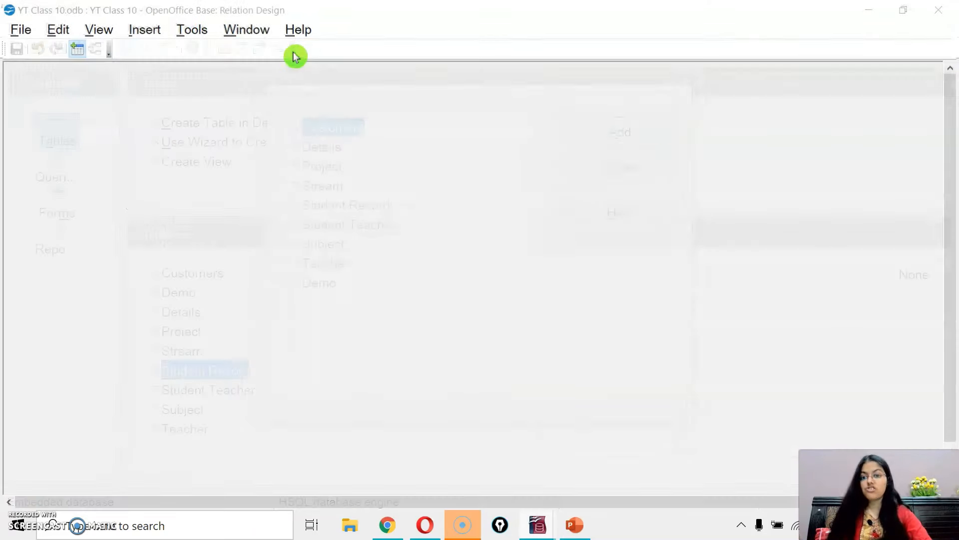
drag(364, 95, 412, 95)
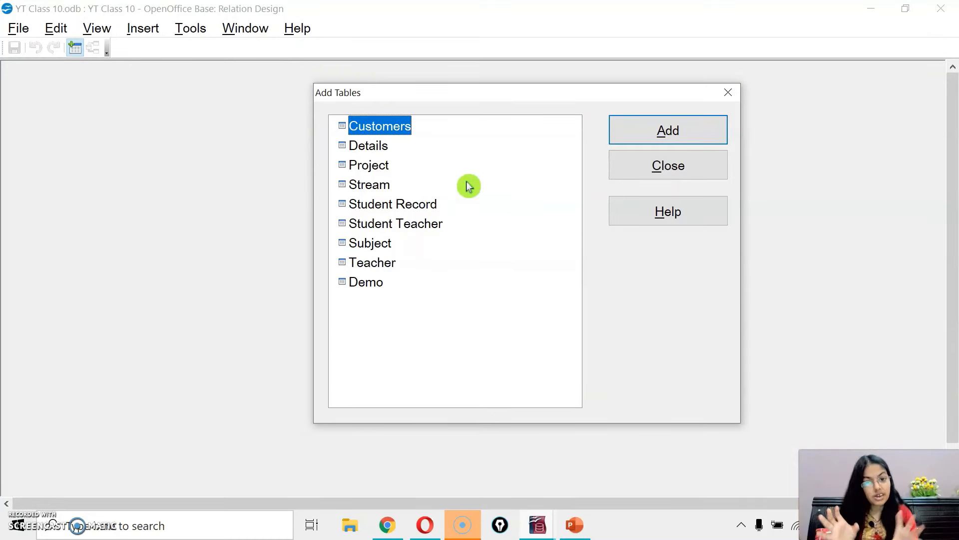
click(368, 172)
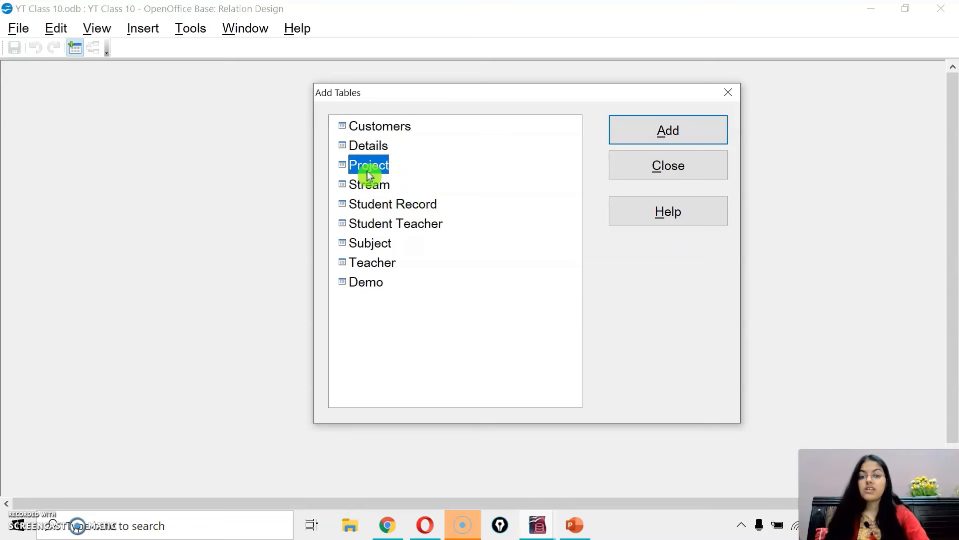
click(644, 131)
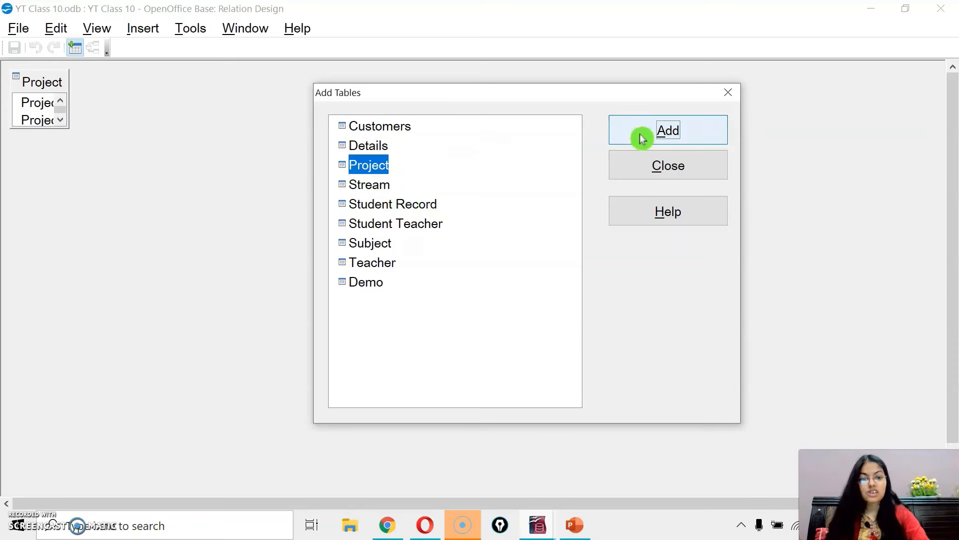
click(399, 209)
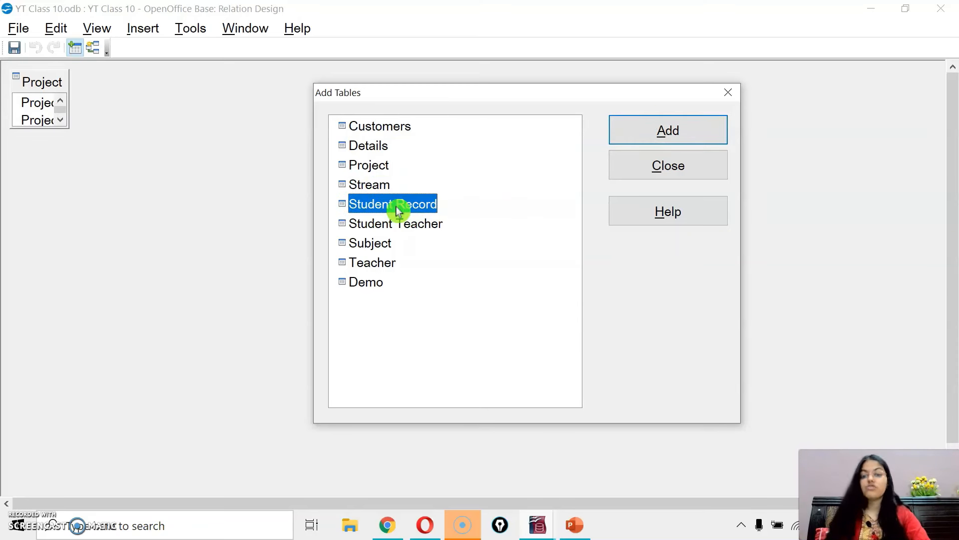
click(667, 140)
click(667, 164)
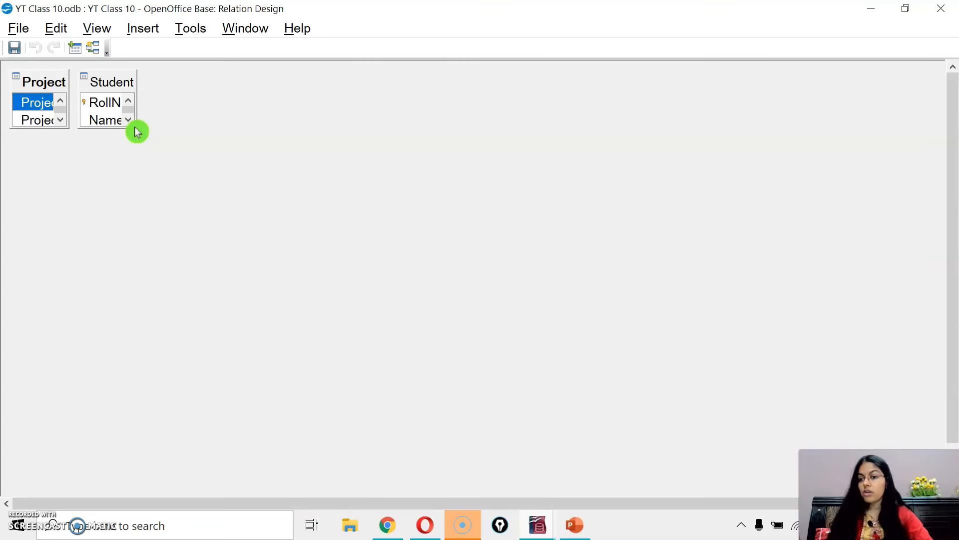
Step: Enlarge the Student Record and Project table boxes until their names and fields are readable, and space them apart
drag(126, 134, 128, 213)
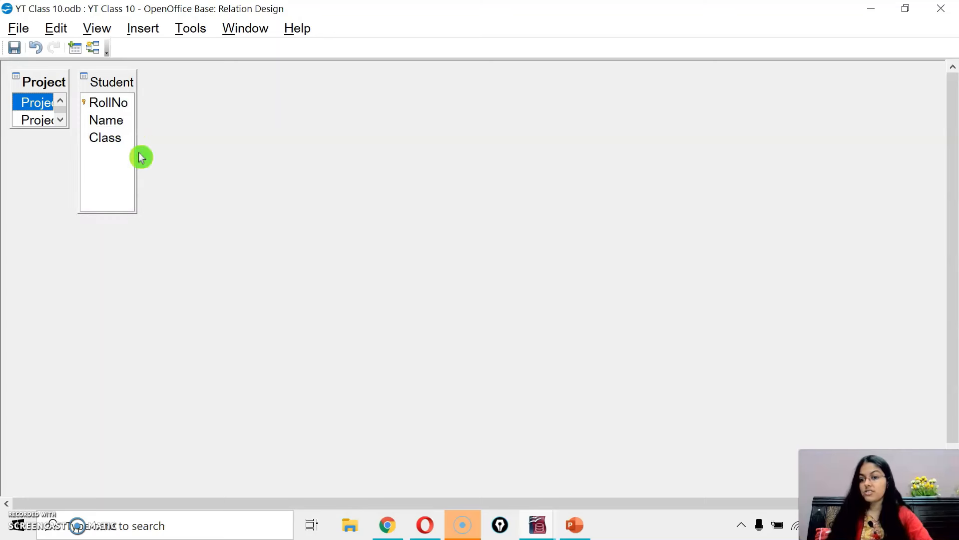
drag(136, 152, 221, 158)
drag(144, 91, 470, 104)
drag(40, 129, 42, 194)
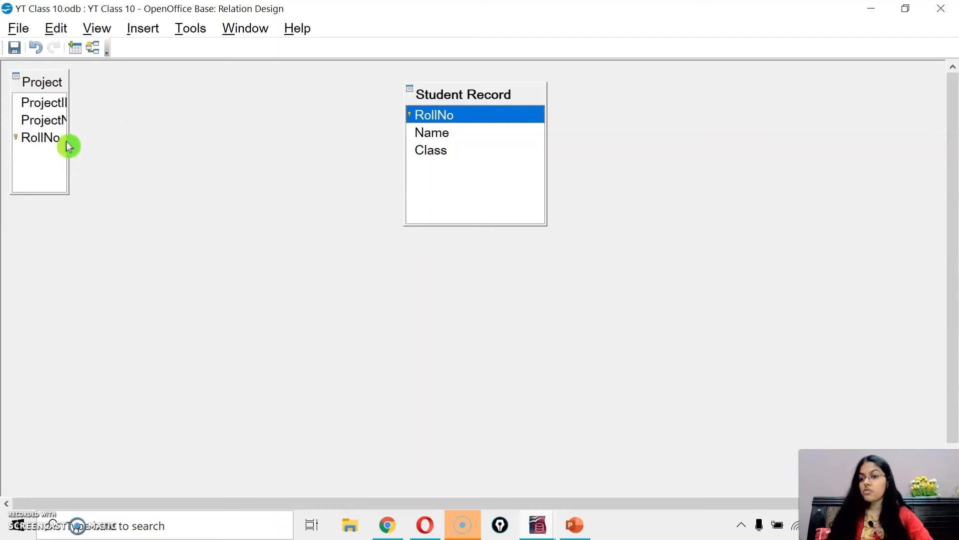
drag(69, 138, 149, 139)
drag(74, 82, 114, 123)
drag(423, 97, 430, 117)
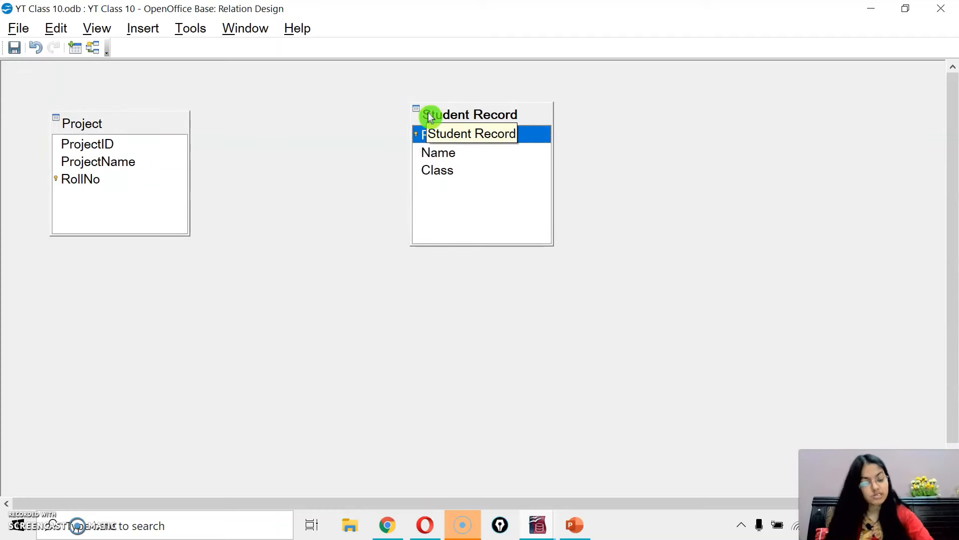
Step: Create a one-to-one relationship by linking RollNo in the Project table to RollNo in the Student Record table
click(95, 183)
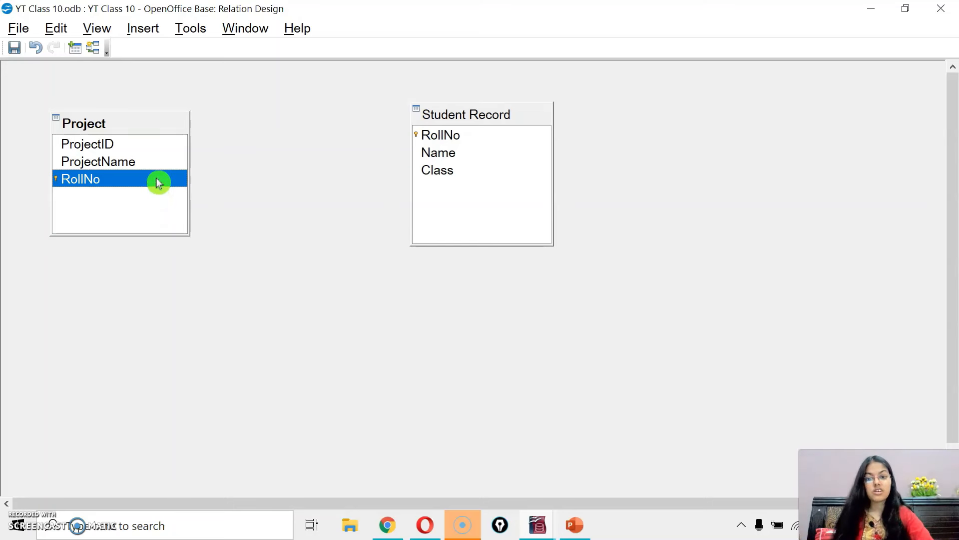
drag(158, 183, 214, 170)
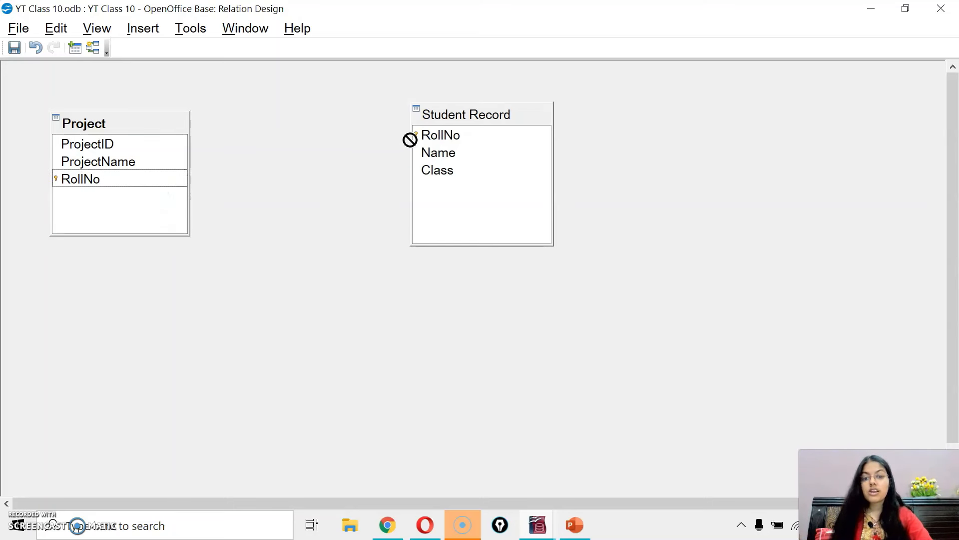
drag(410, 139, 448, 116)
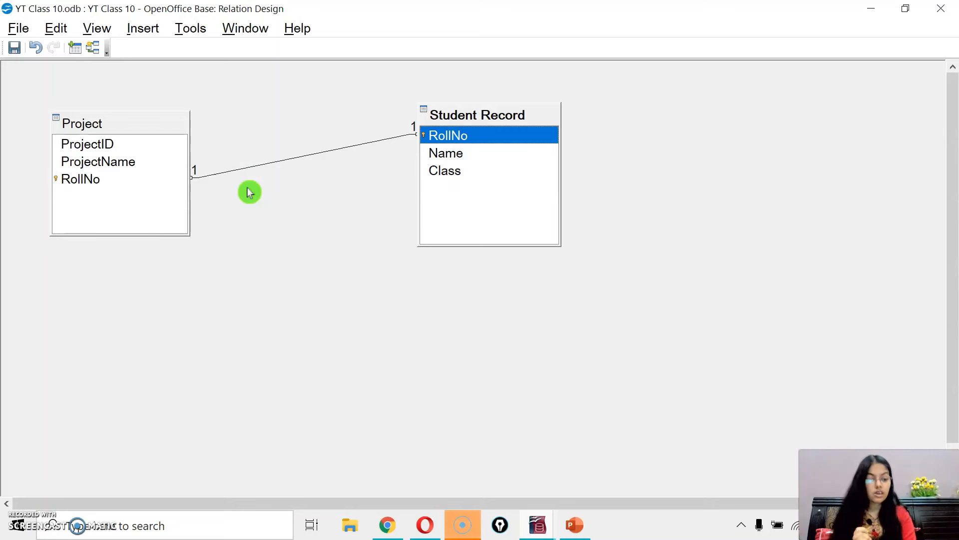
Step: Delete the RollNo relationship between the Project and Student Record tables
click(274, 164)
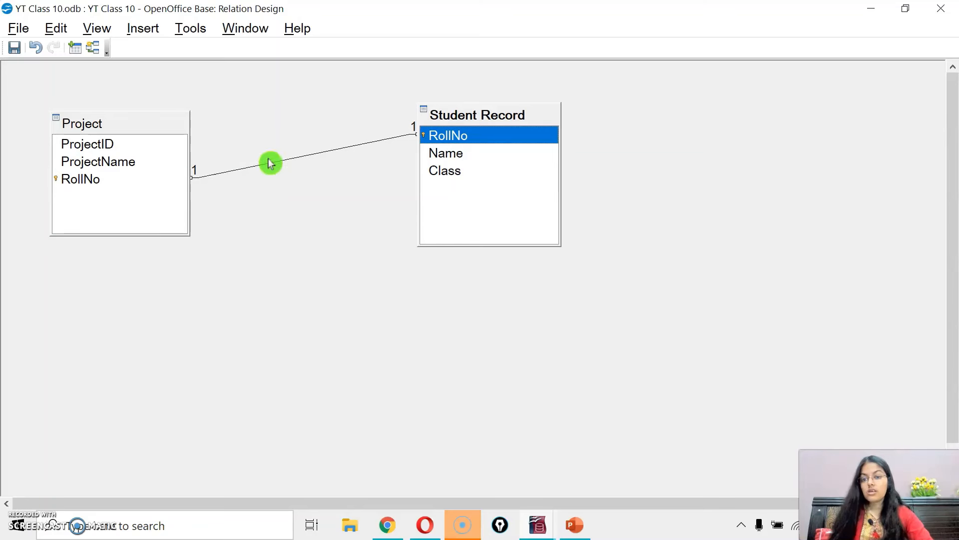
click(270, 162)
double_click(278, 163)
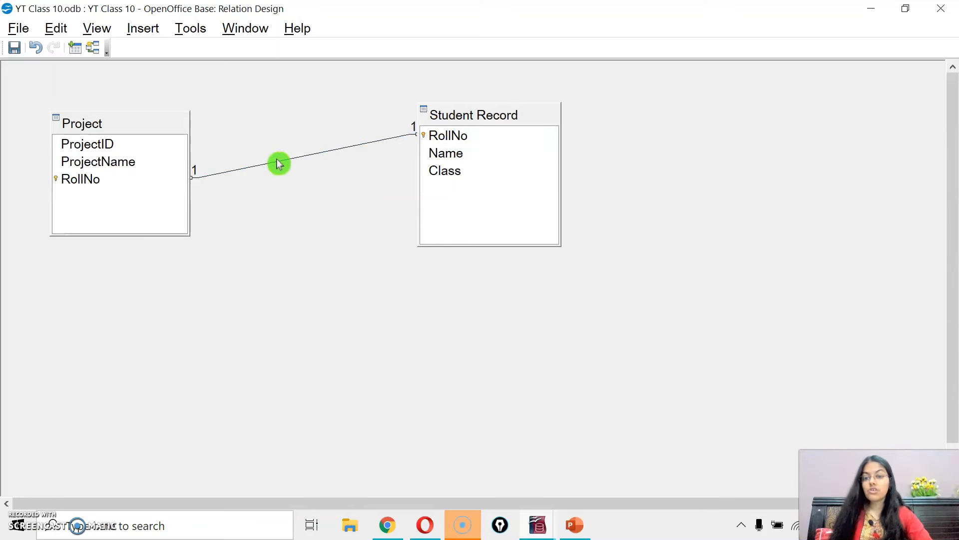
click(274, 167)
key(Delete)
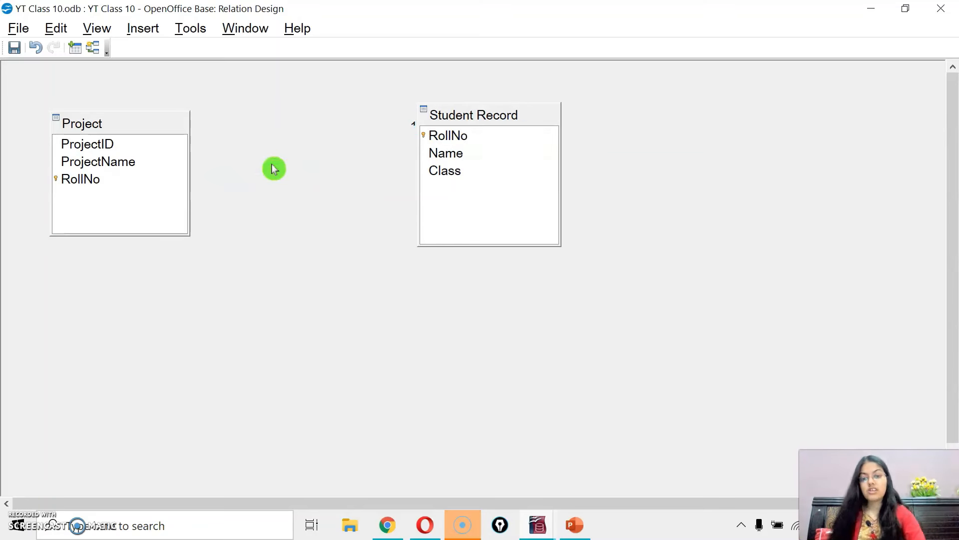
Step: Remove the Student Record and Project tables from the relationship design, saving the changes on closing it
drag(434, 116, 447, 120)
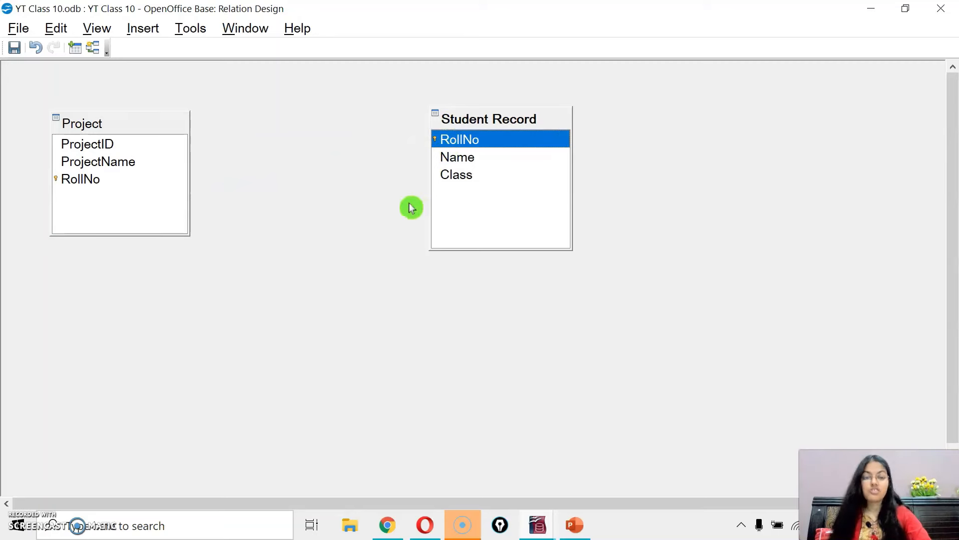
right_click(484, 119)
click(516, 124)
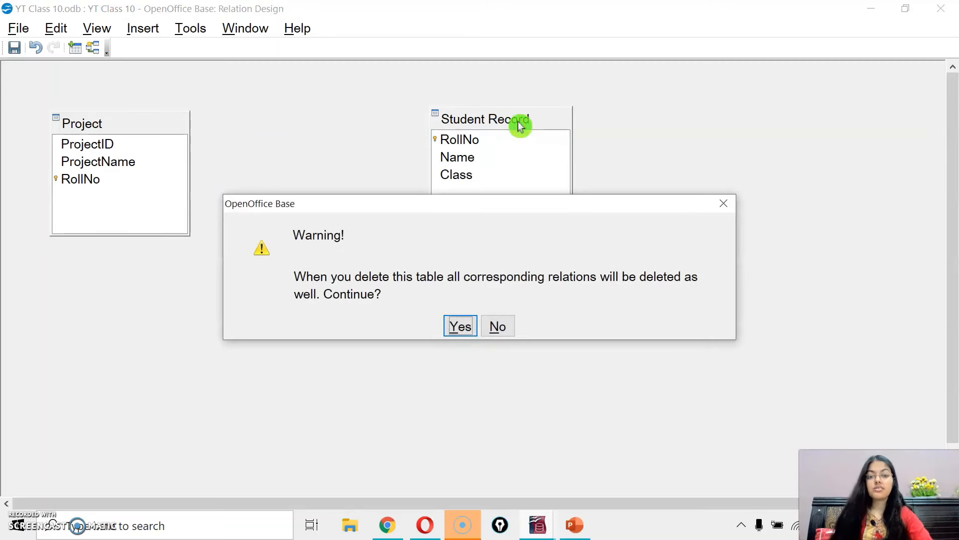
click(460, 325)
right_click(123, 126)
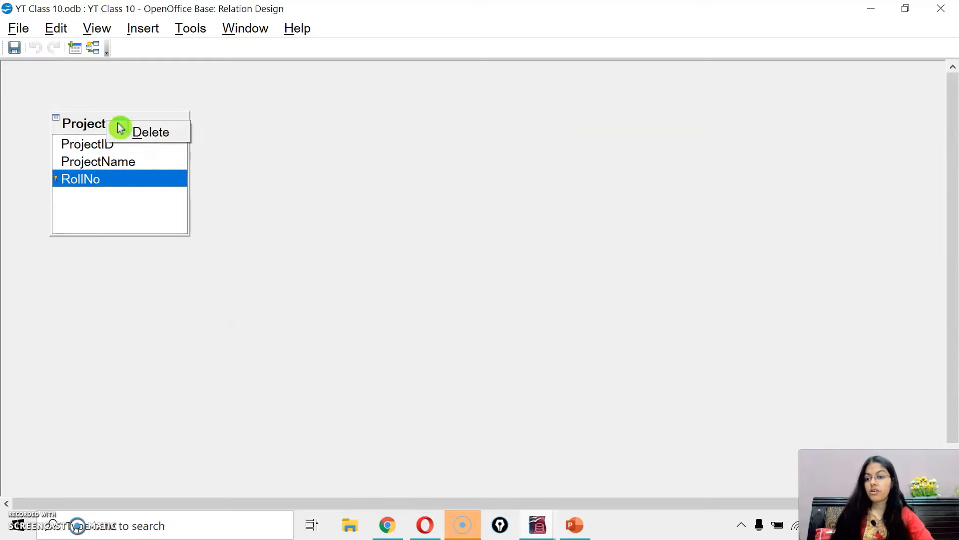
click(129, 133)
click(459, 324)
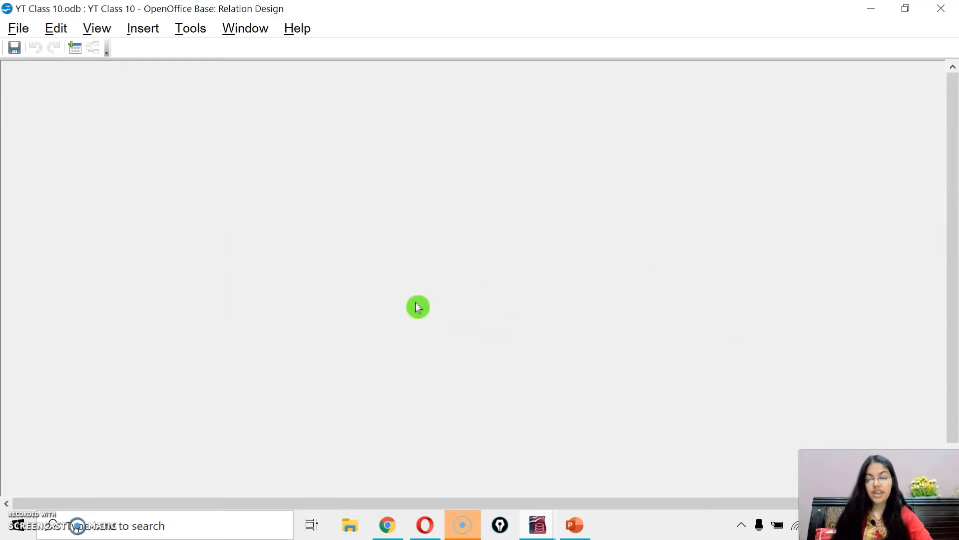
click(941, 9)
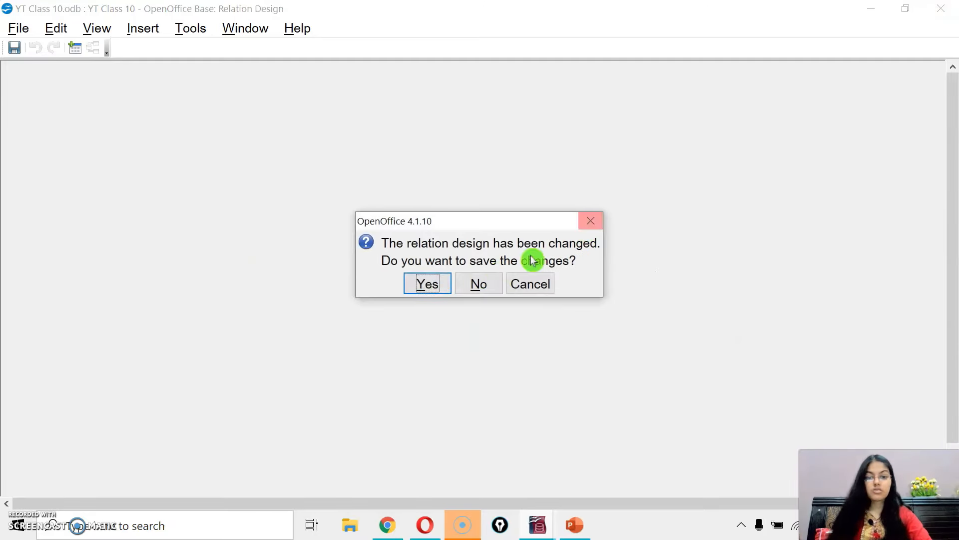
click(427, 283)
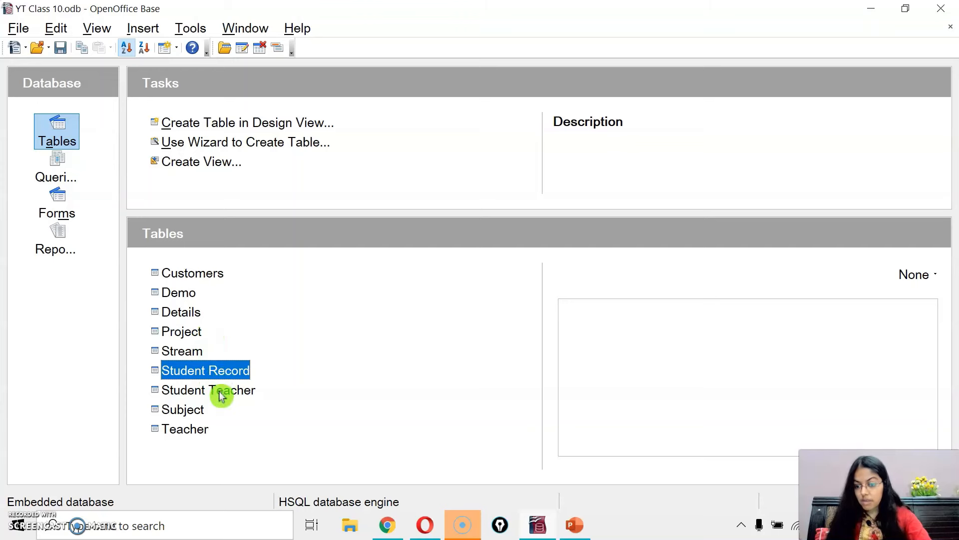
Step: Examine the records of the Student Teacher table and the Teacher table, leaving each data view after reading it
double_click(221, 395)
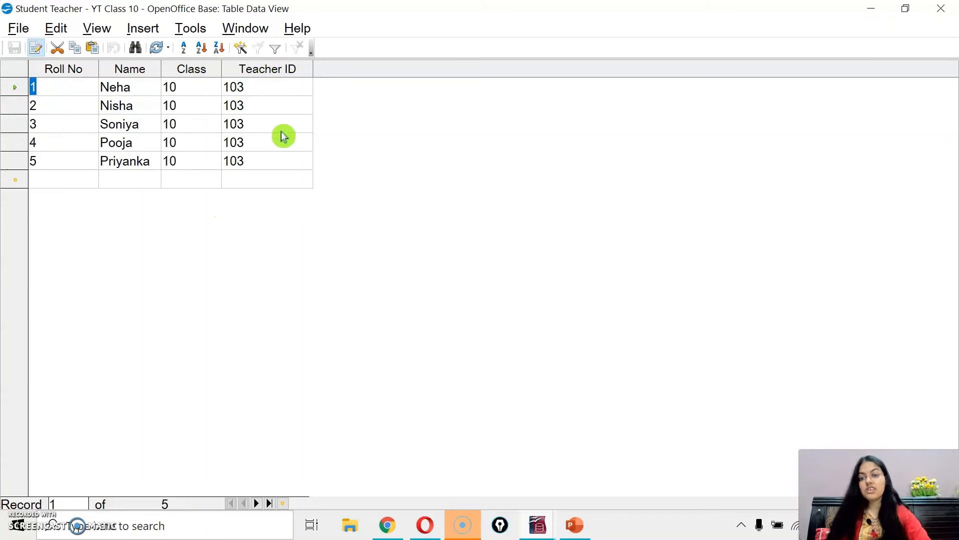
click(939, 10)
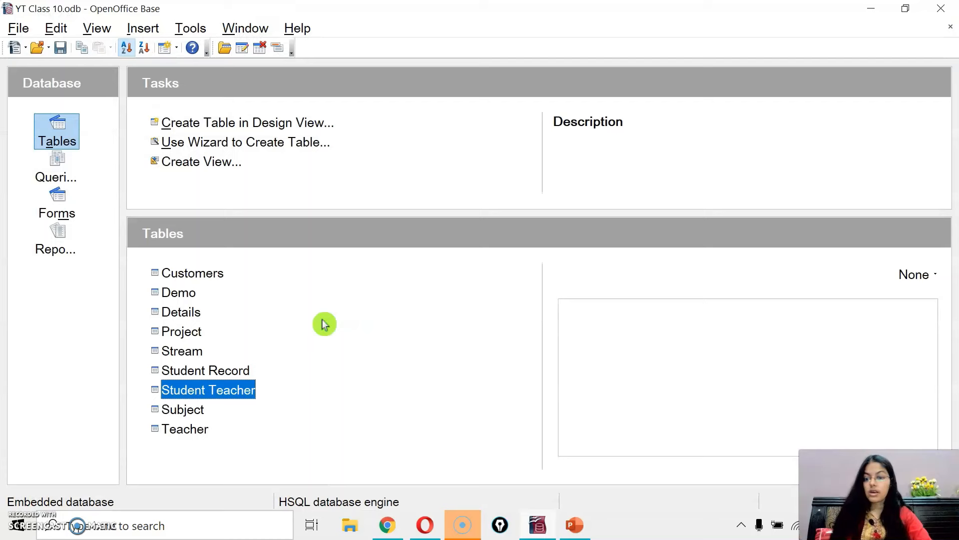
click(194, 431)
double_click(195, 431)
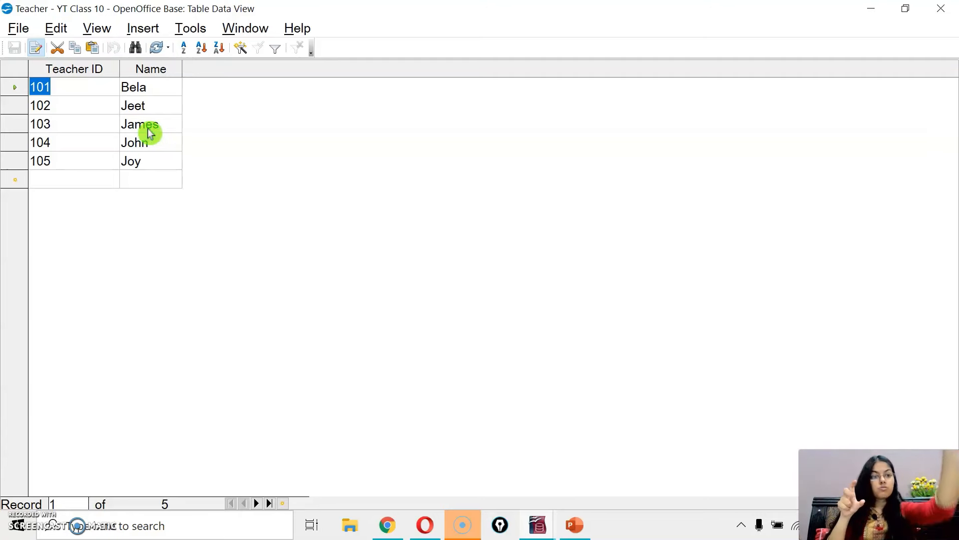
click(871, 8)
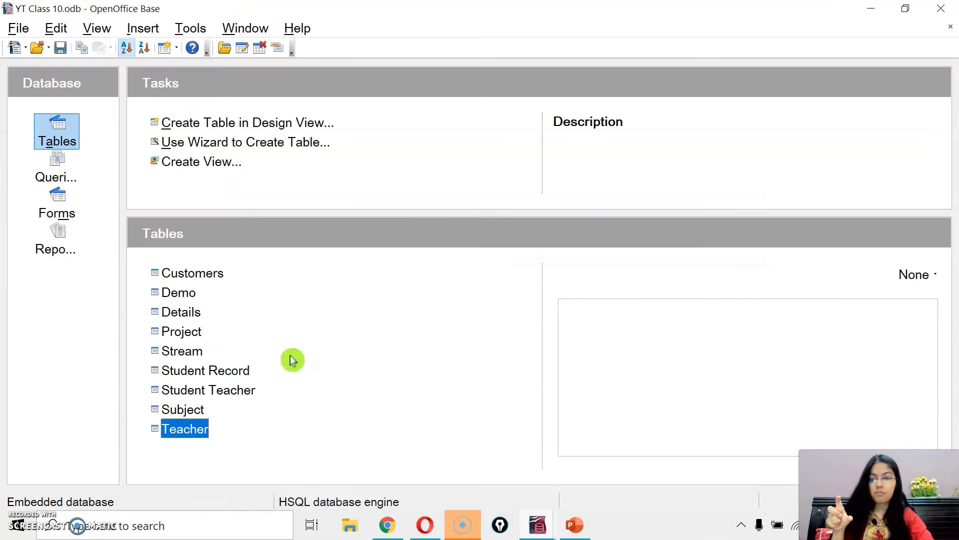
Step: Compare the Student Teacher and Teacher records again and inspect the Teacher table's design, closing each window
click(186, 396)
double_click(186, 396)
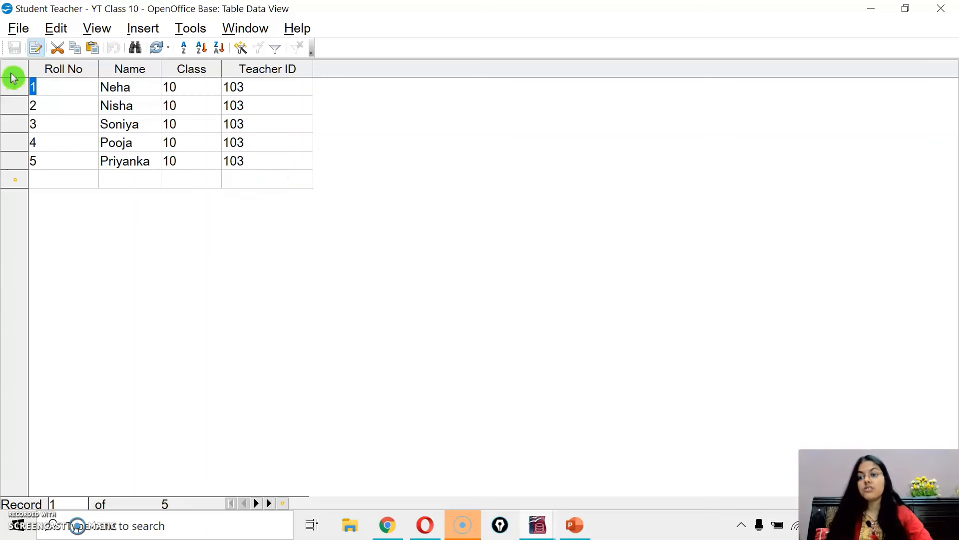
click(940, 8)
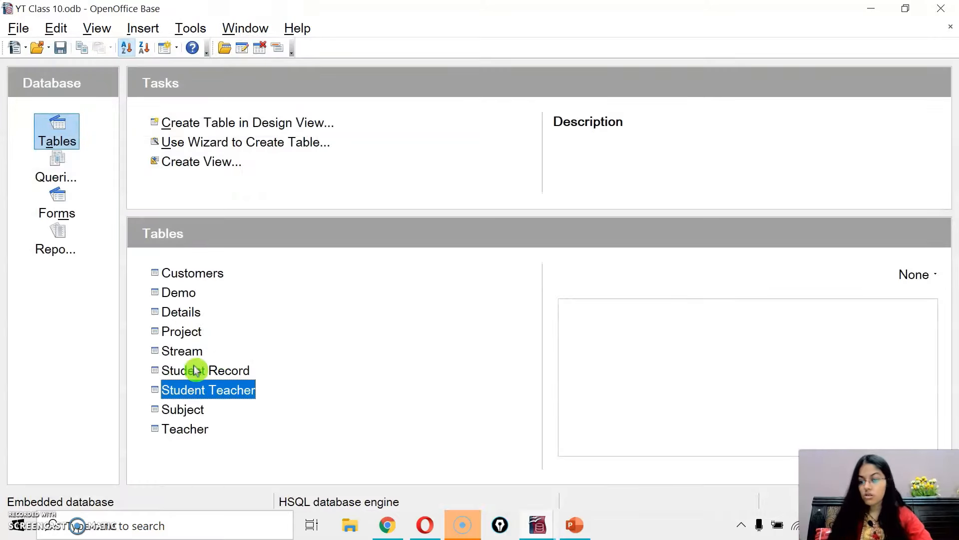
double_click(176, 430)
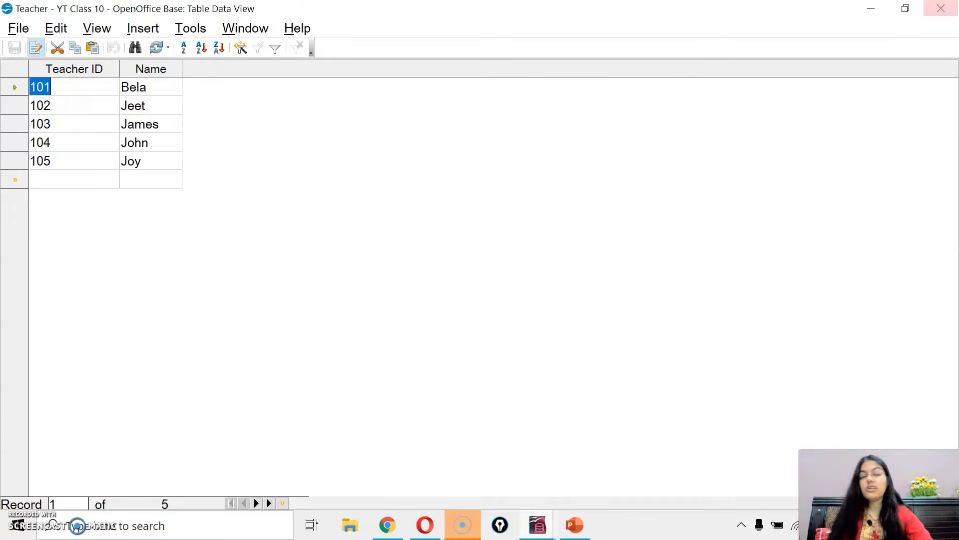
click(941, 8)
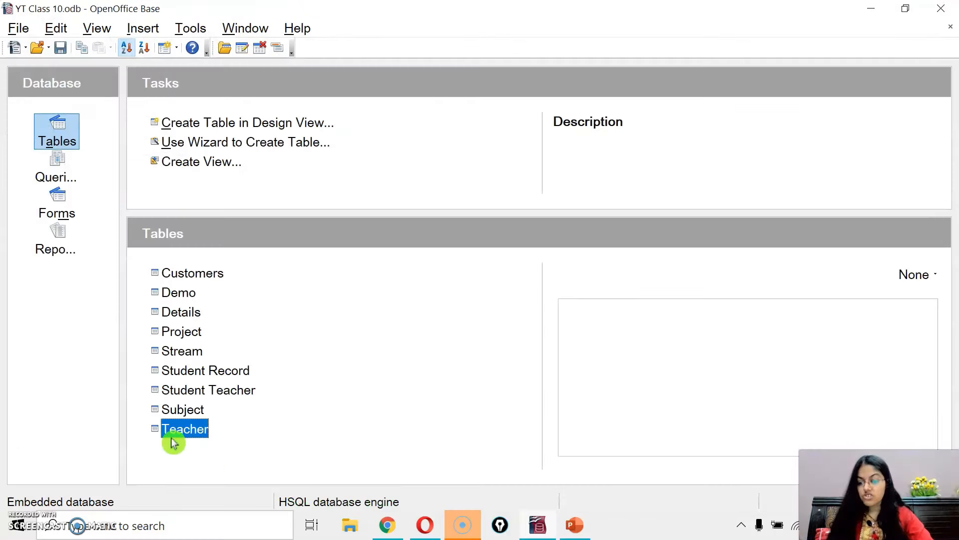
right_click(181, 435)
click(222, 316)
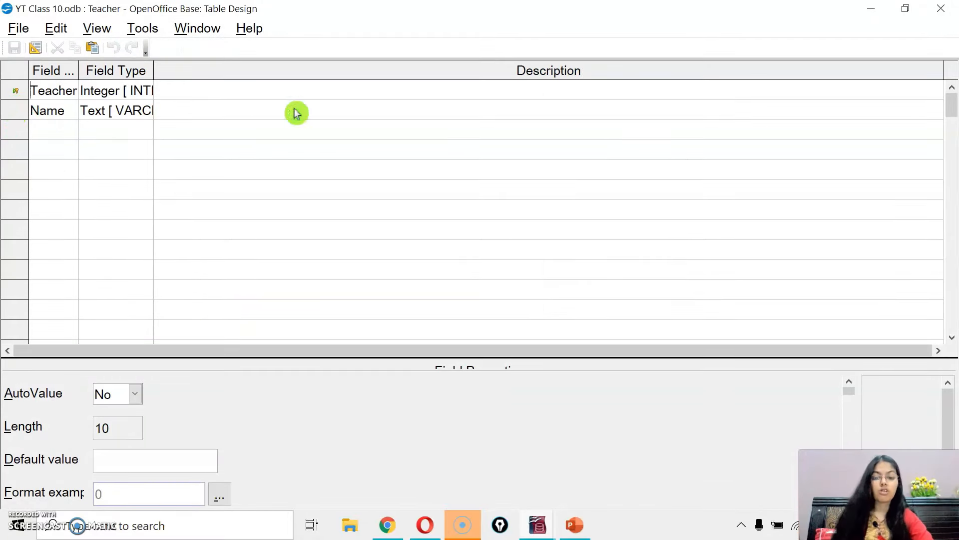
click(941, 8)
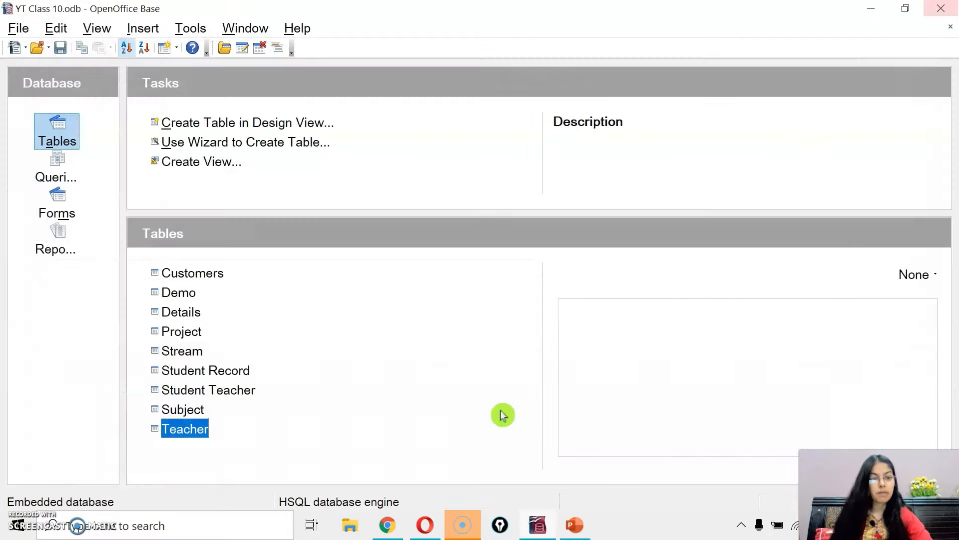
Step: Open the relationship design and add the Student Teacher and Teacher tables to it
click(190, 29)
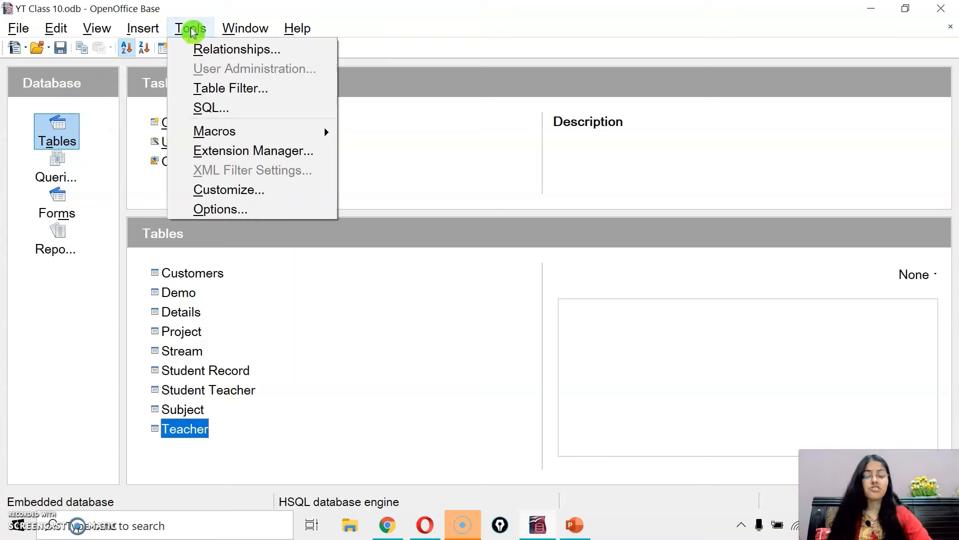
click(197, 49)
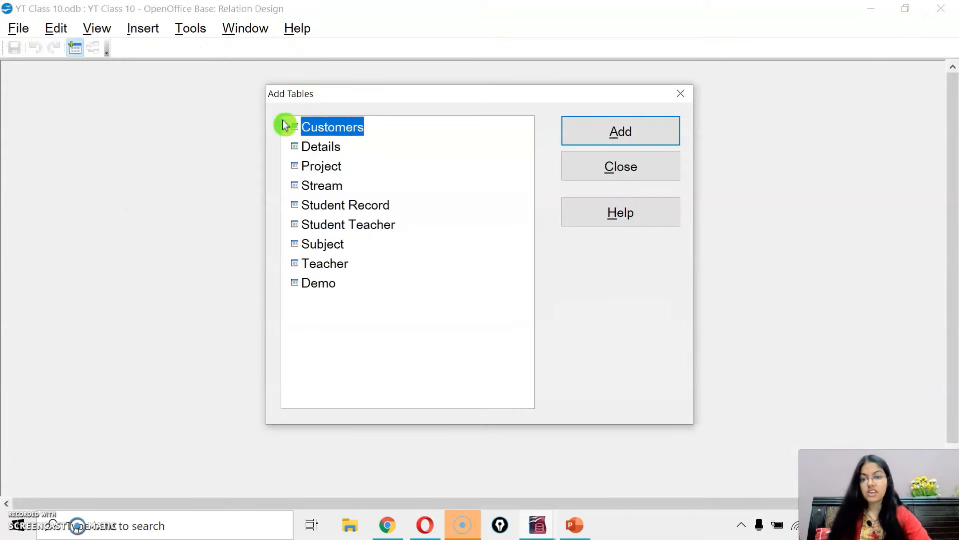
double_click(340, 231)
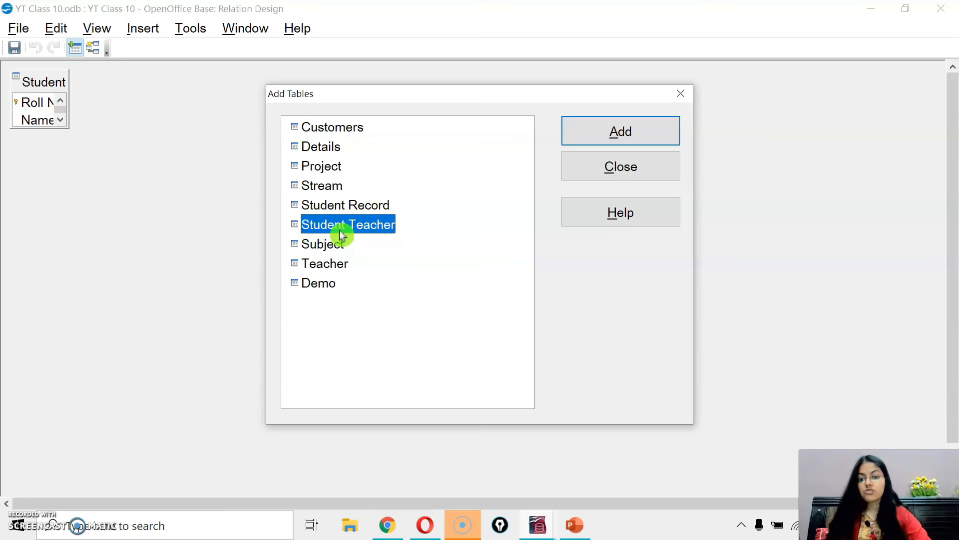
double_click(325, 267)
click(619, 165)
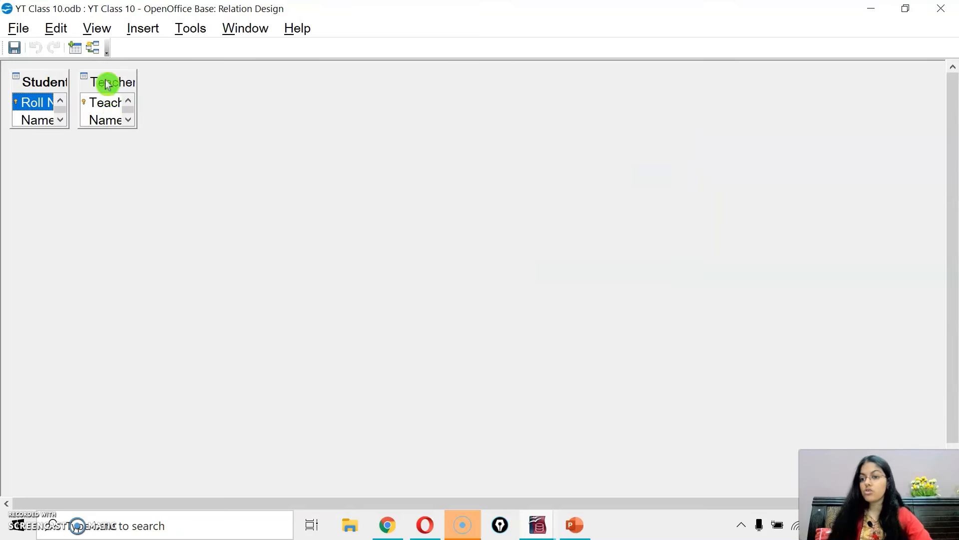
Step: Space the Teacher and Student Teacher tables apart and enlarge both so all their field names are readable
drag(104, 81, 378, 110)
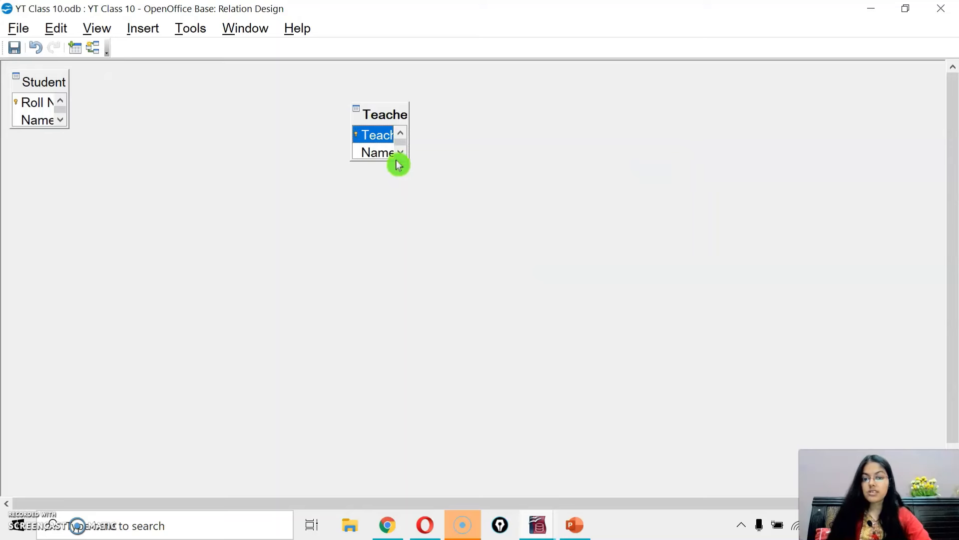
drag(395, 165, 396, 239)
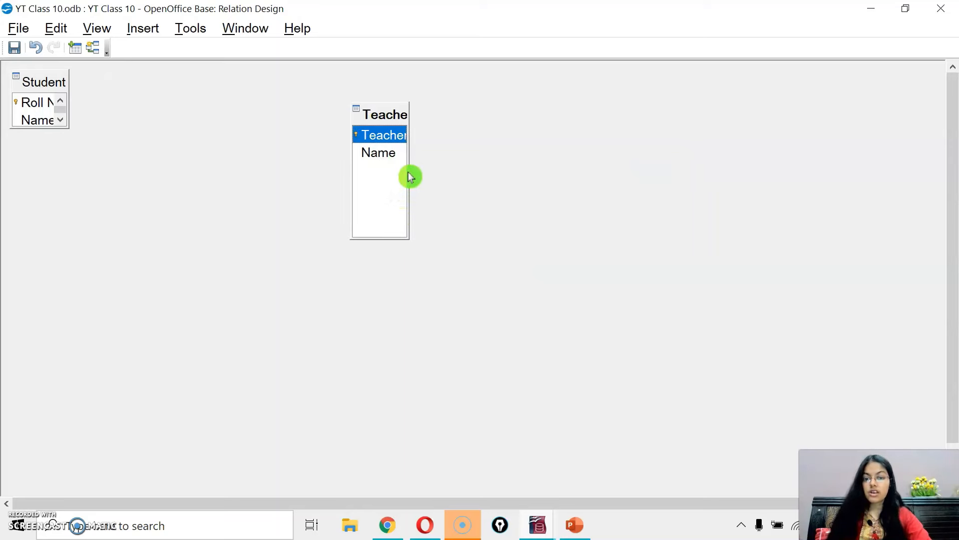
drag(408, 169, 583, 172)
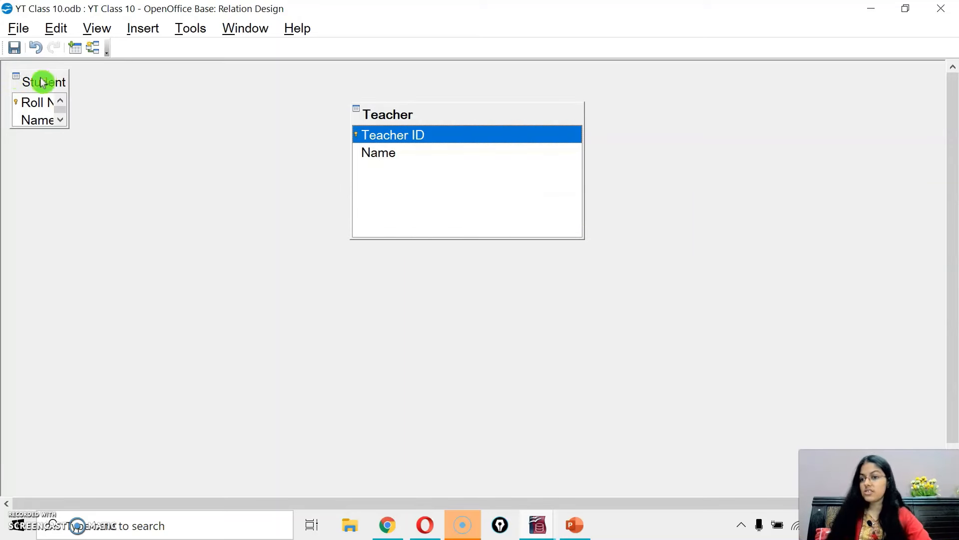
drag(43, 82, 89, 91)
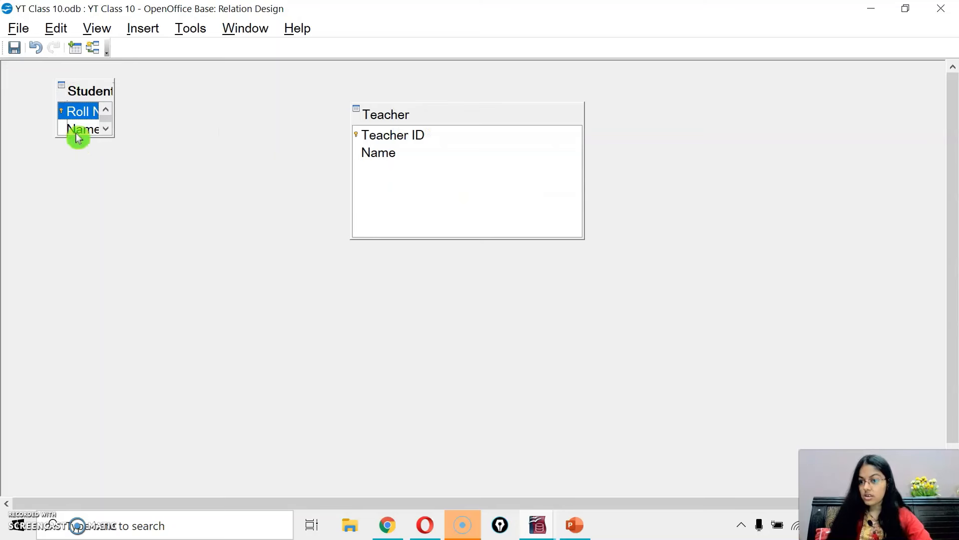
drag(76, 138, 76, 190)
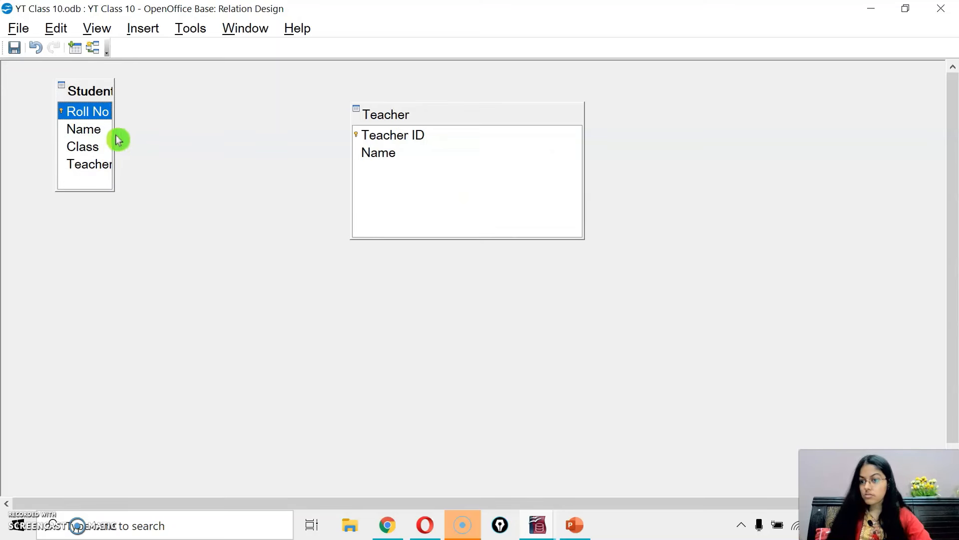
drag(113, 128, 189, 173)
drag(107, 90, 119, 118)
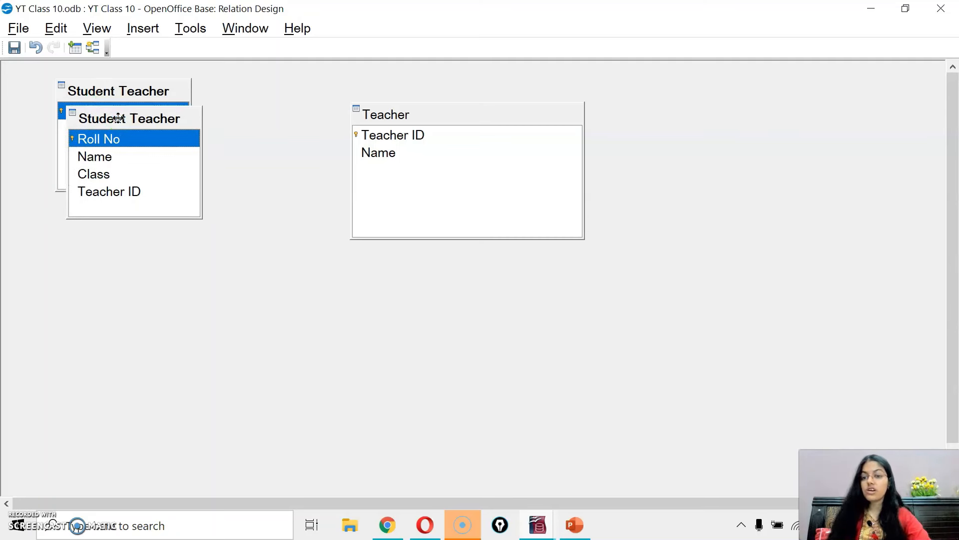
Step: Link the Teacher ID field of Student Teacher to the Teacher ID field of Teacher
click(141, 194)
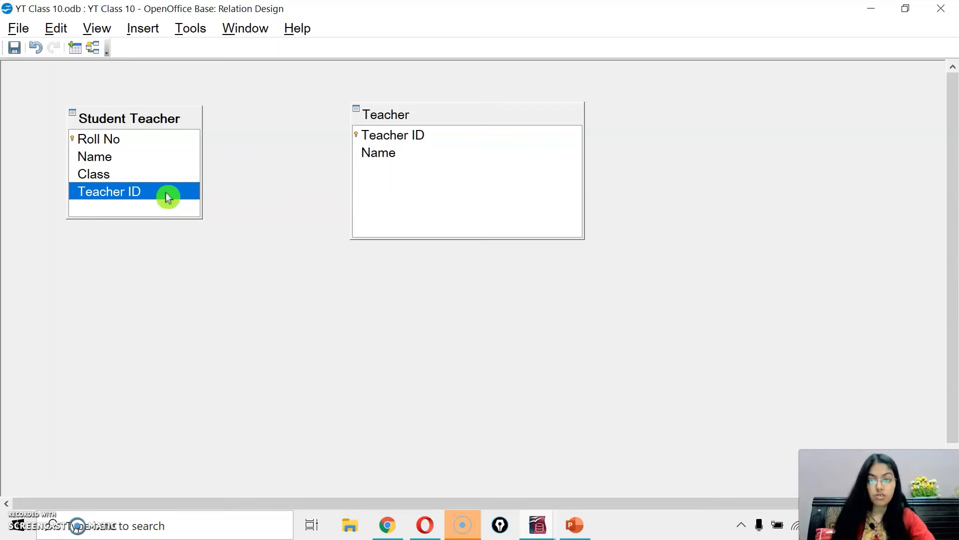
drag(167, 197, 213, 176)
drag(307, 144, 368, 134)
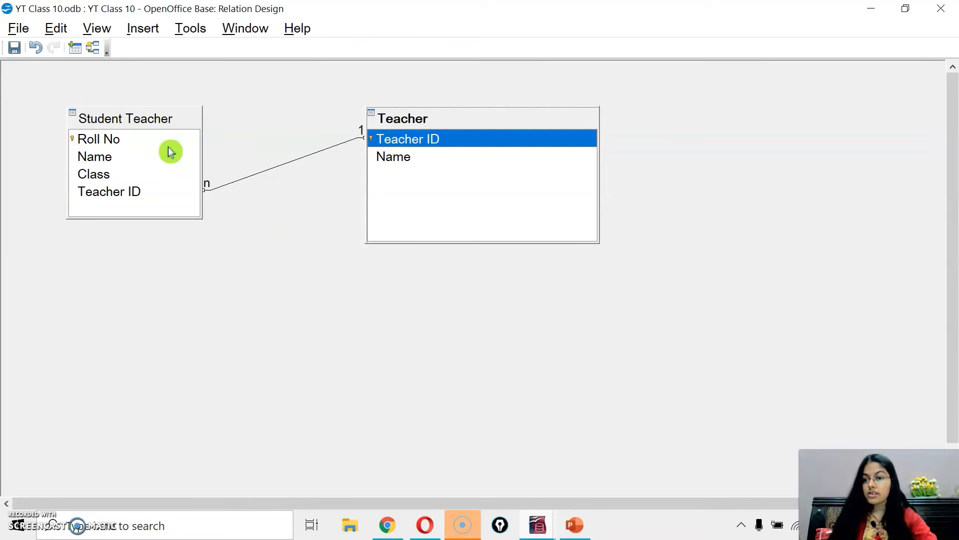
Step: Delete the Teacher ID relationship and swap the two tables so Teacher sits to the left of Student Teacher
click(252, 179)
key(Delete)
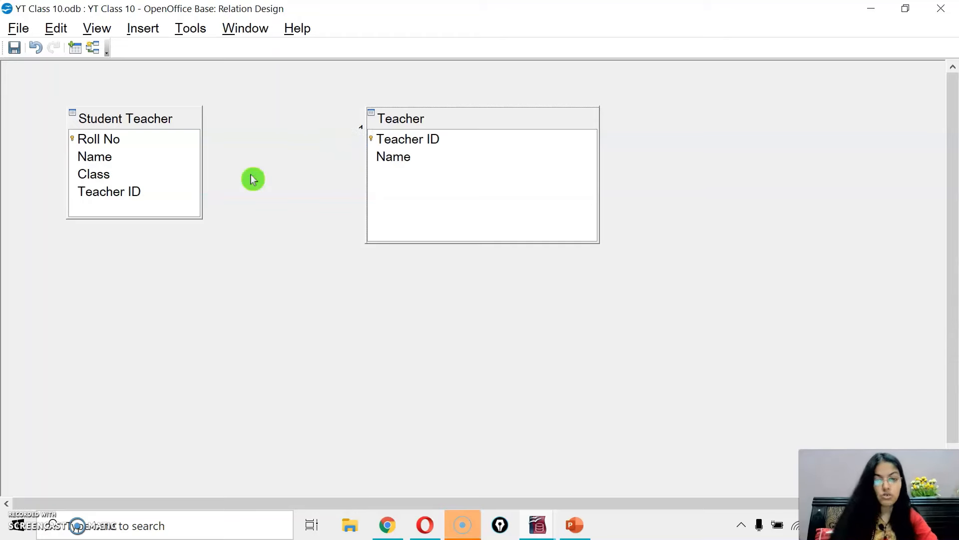
drag(127, 122, 754, 107)
drag(418, 119, 240, 95)
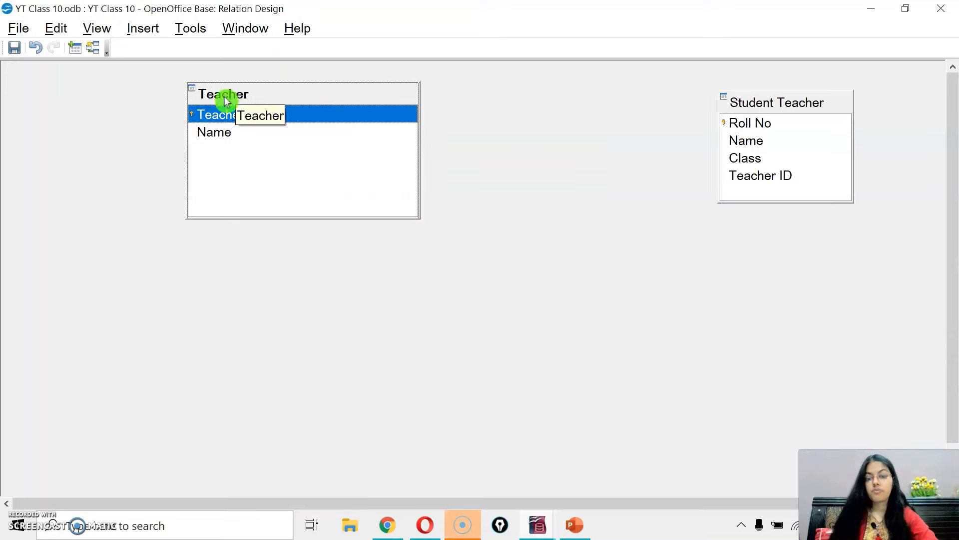
drag(781, 100, 600, 93)
Step: Enlarge the Student Teacher table in both width and height
click(638, 157)
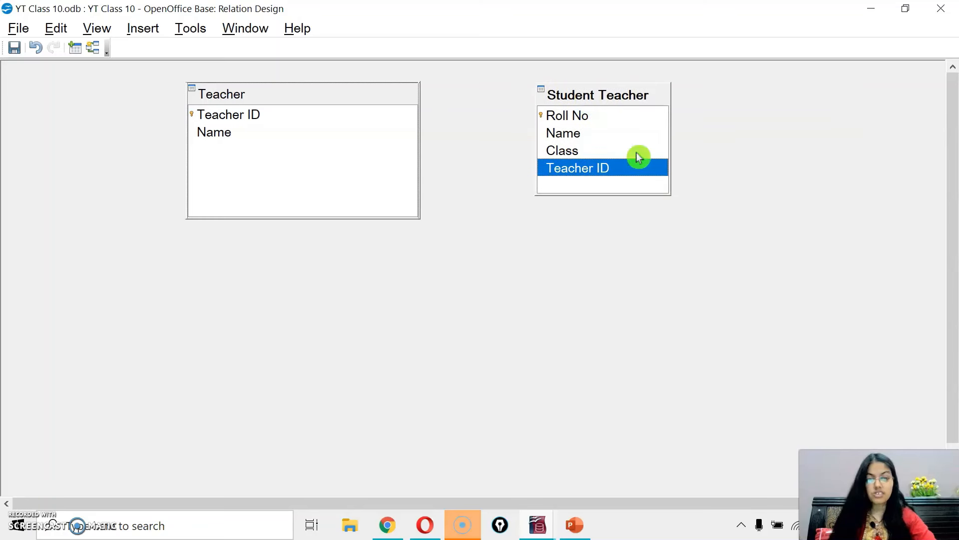
drag(664, 194, 709, 175)
drag(637, 198, 634, 222)
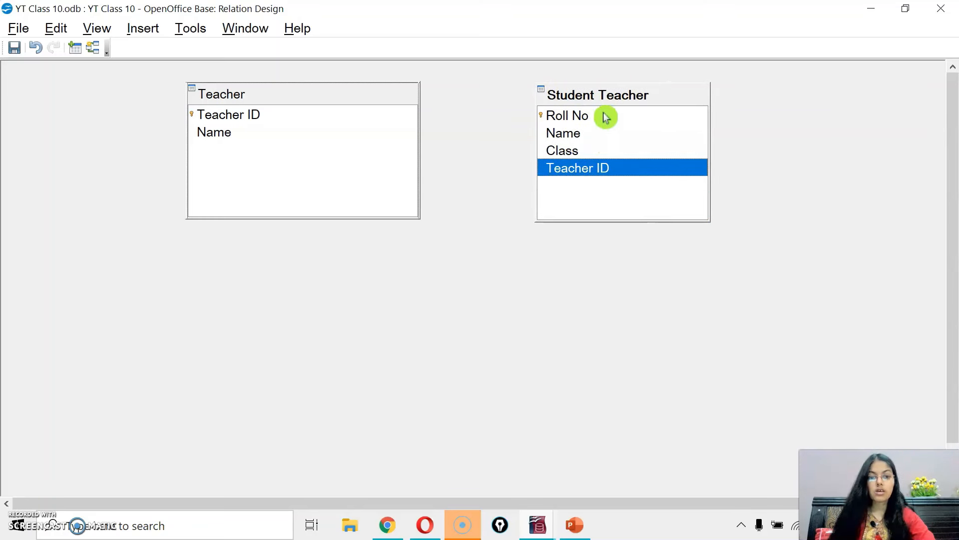
Step: Create a one-to-many relationship from Teacher's Teacher ID to Student Teacher's Teacher ID and shift both tables slightly apart
click(250, 117)
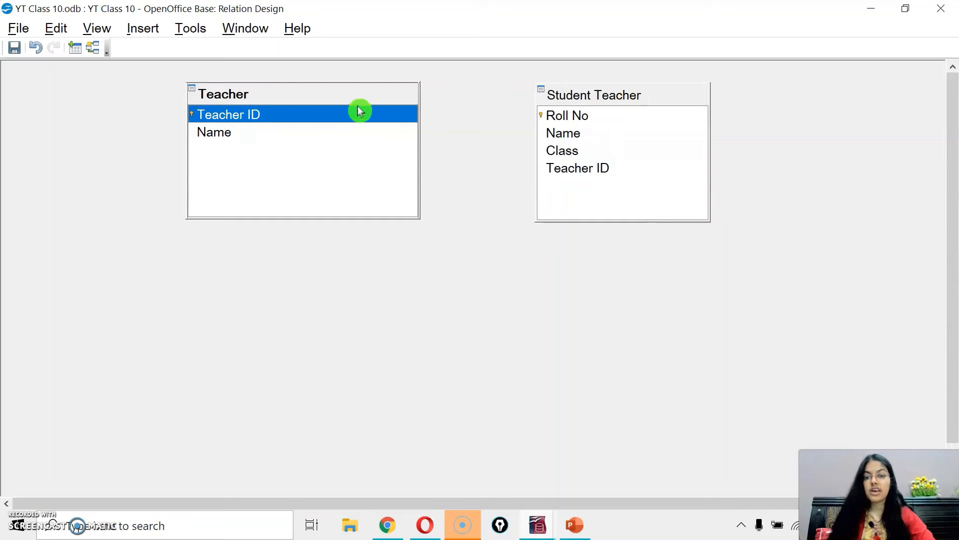
drag(364, 115, 549, 169)
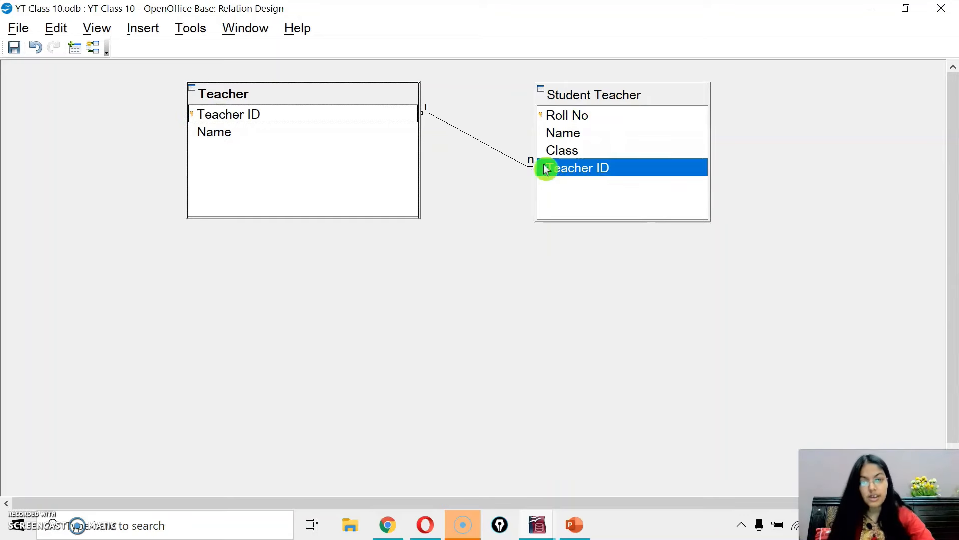
drag(565, 103, 581, 114)
drag(354, 96, 343, 105)
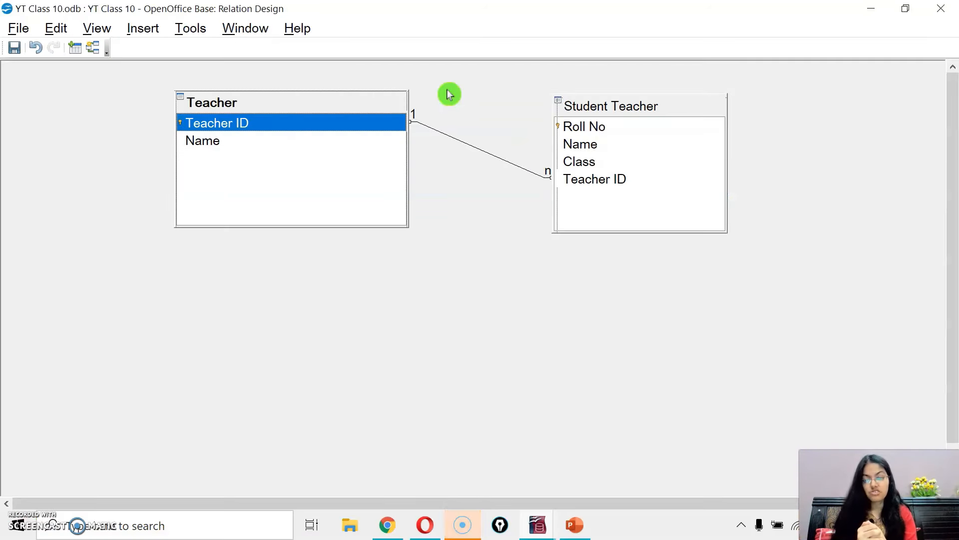
Step: Switch to the PowerPoint presentation and advance the slide show to the Many to Many Relationship slide
click(576, 524)
key(shift+F5)
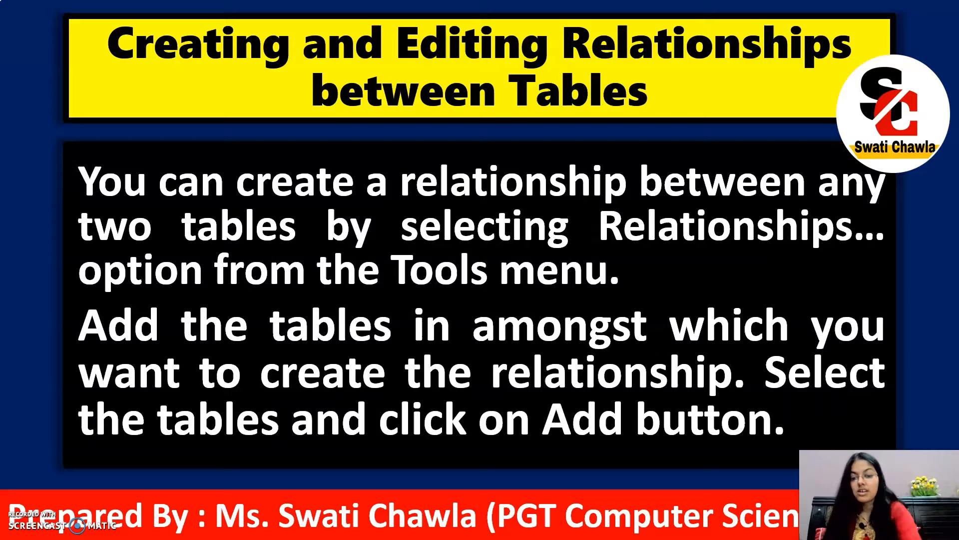
key(Right)
key(Right)
key(Right)
key(Right)
key(Right)
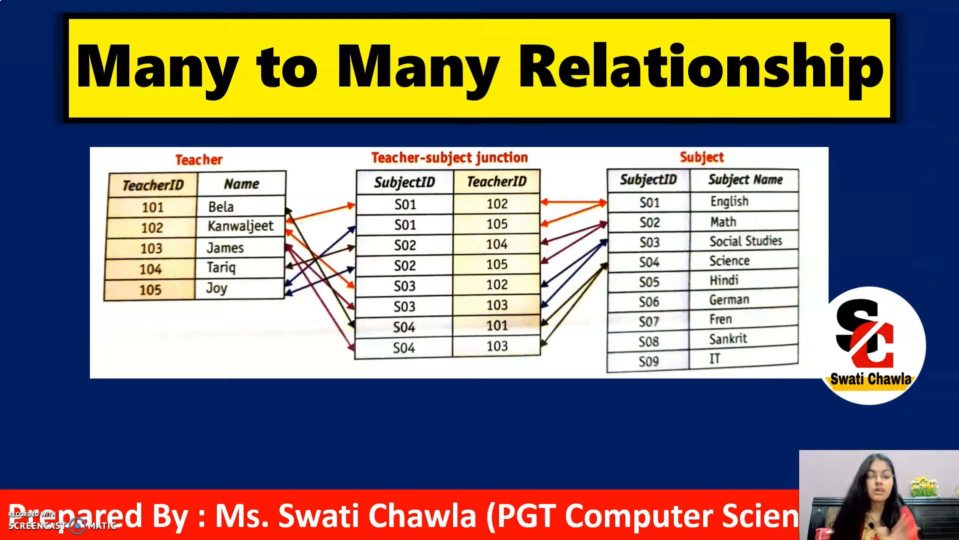
Step: Go back through the slides to review the Referential Integrity definition and what it helps avoid, then end the slide show
key(Left)
key(Left)
key(Left)
key(Left)
key(Left)
key(Left)
key(Left)
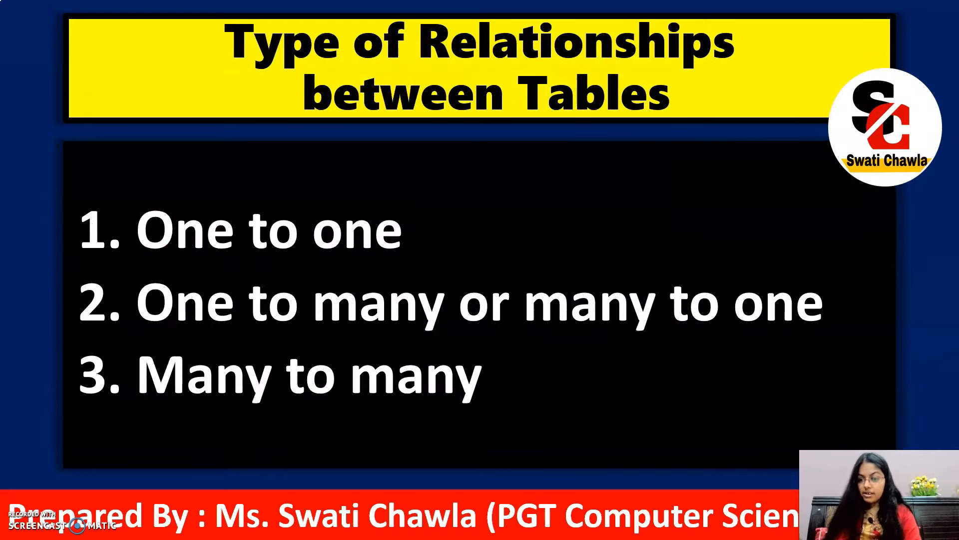
key(Left)
key(Left)
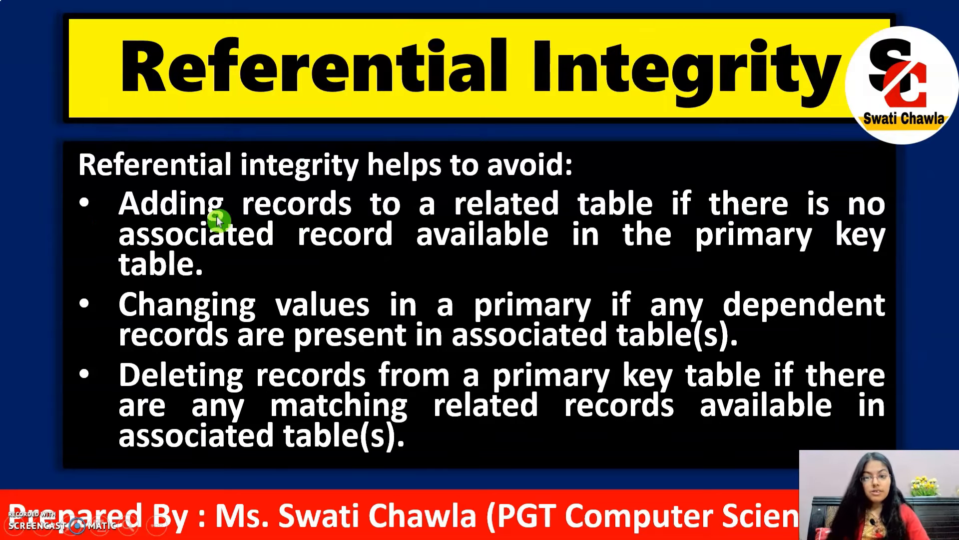
key(Left)
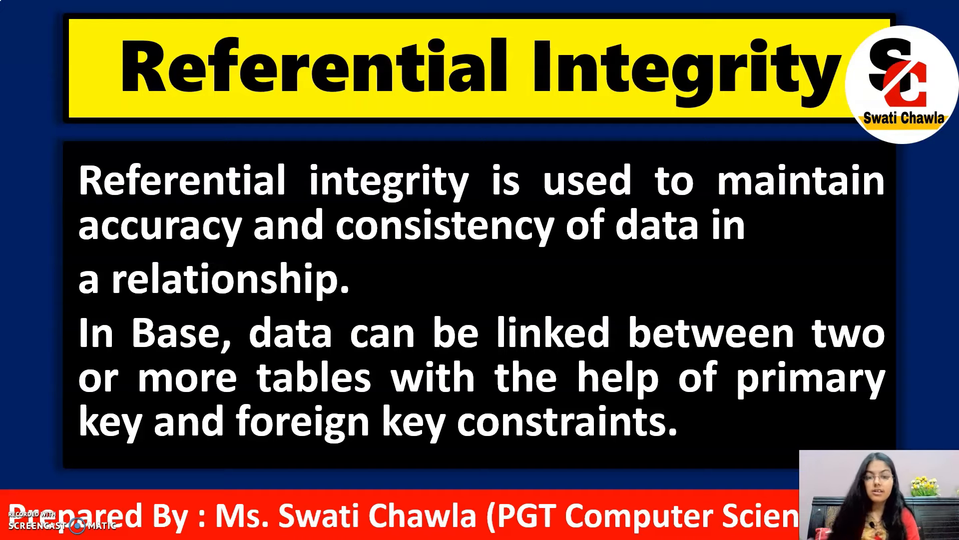
key(Right)
key(Right)
key(Left)
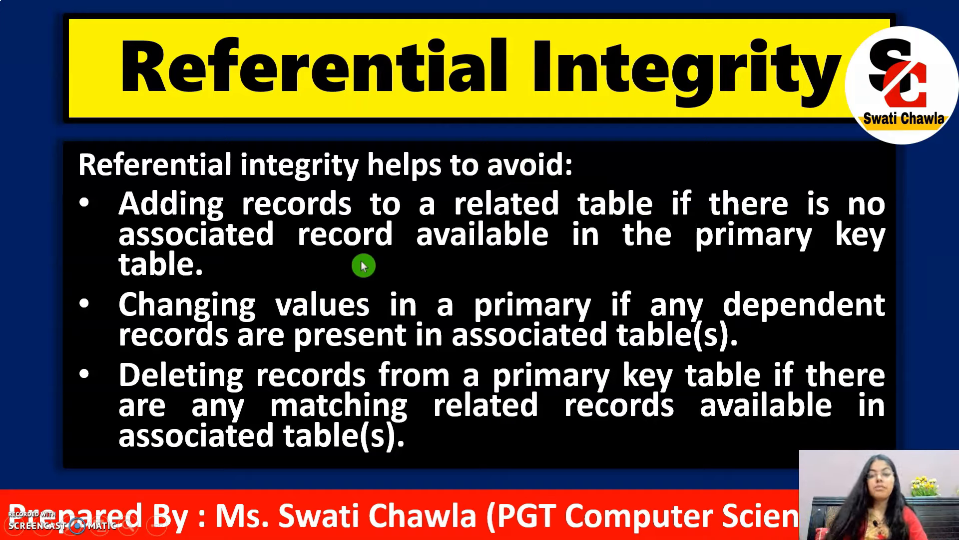
key(Escape)
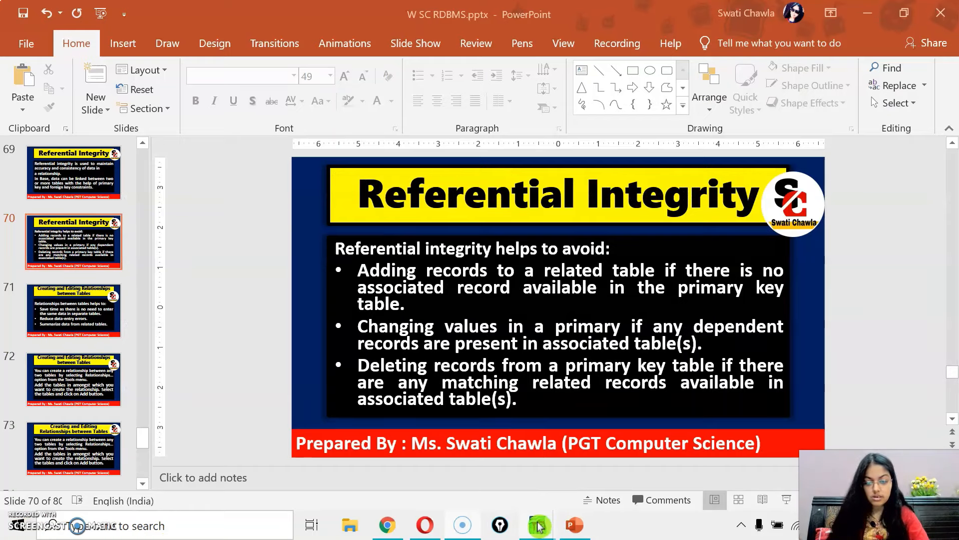
Step: Switch back to the OpenOffice Base relation design and highlight the relationship between Teacher and Student Teacher to examine its linked fields
click(538, 526)
click(597, 458)
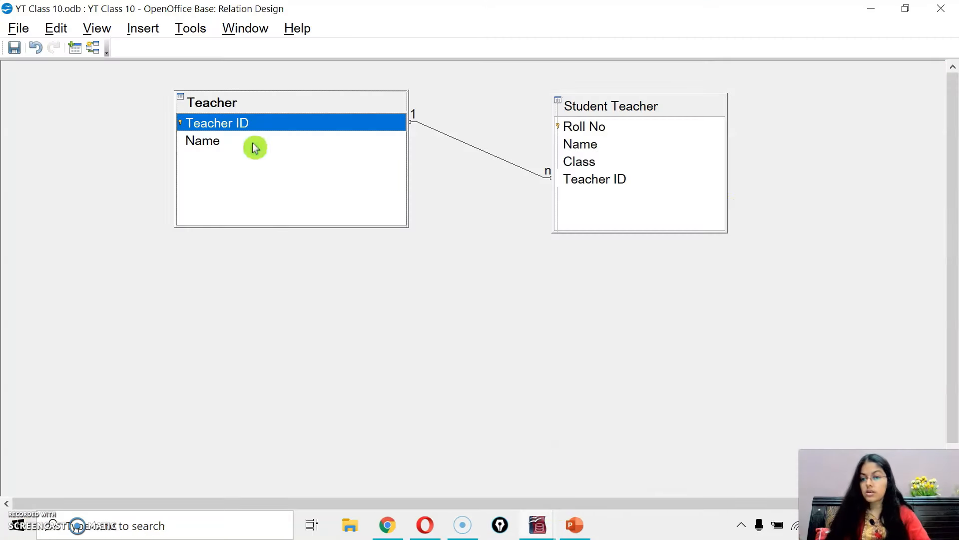
click(434, 132)
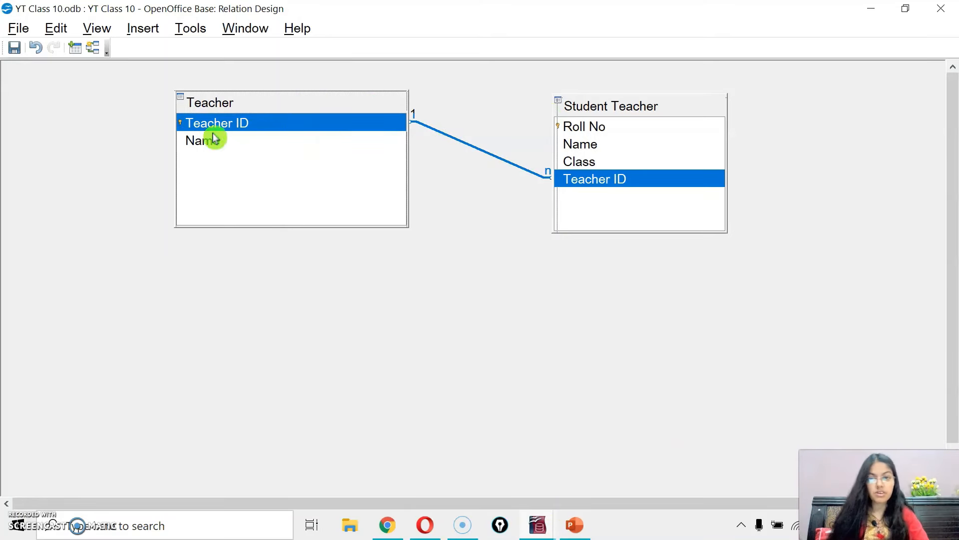
click(158, 245)
Step: Add the Details and Student Record tables to the relation design
click(193, 28)
mouse_move(158, 27)
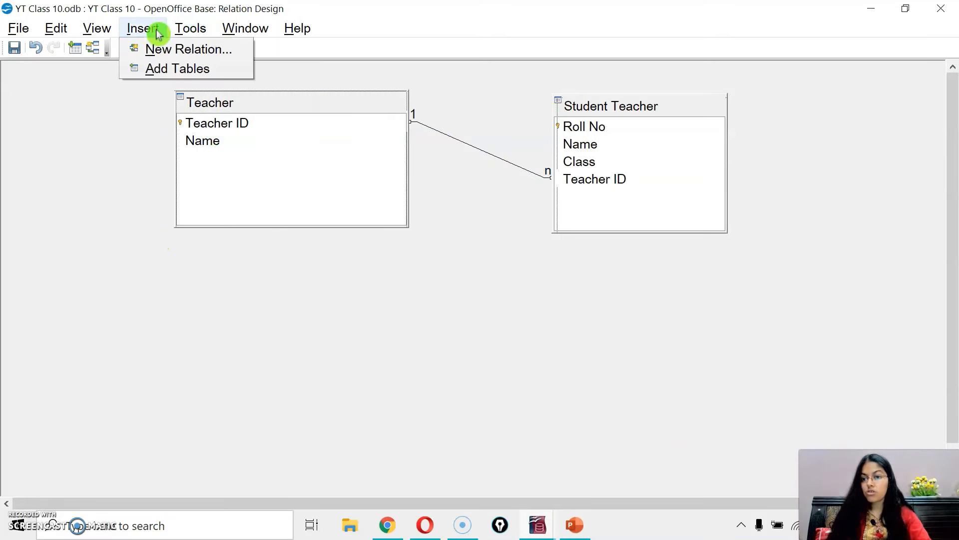
click(165, 67)
drag(334, 84, 405, 159)
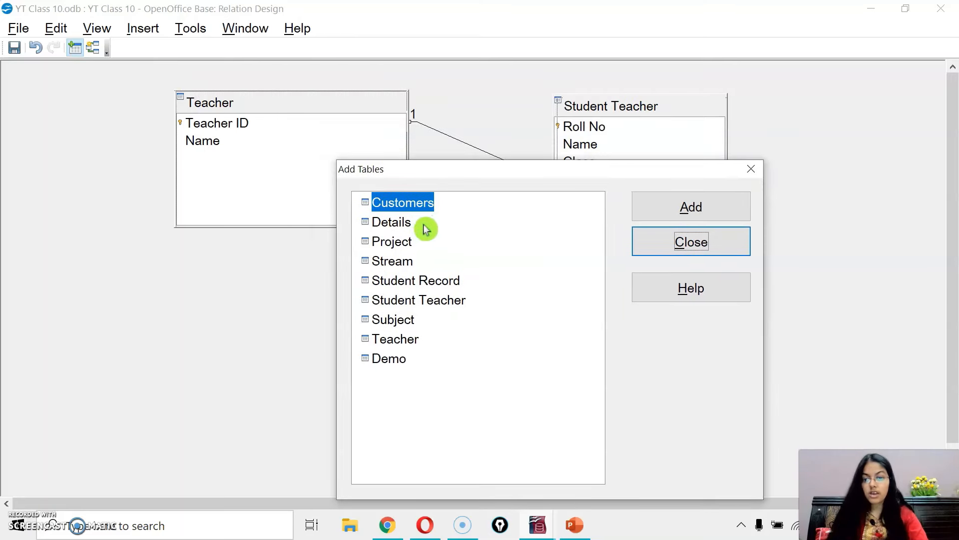
double_click(392, 222)
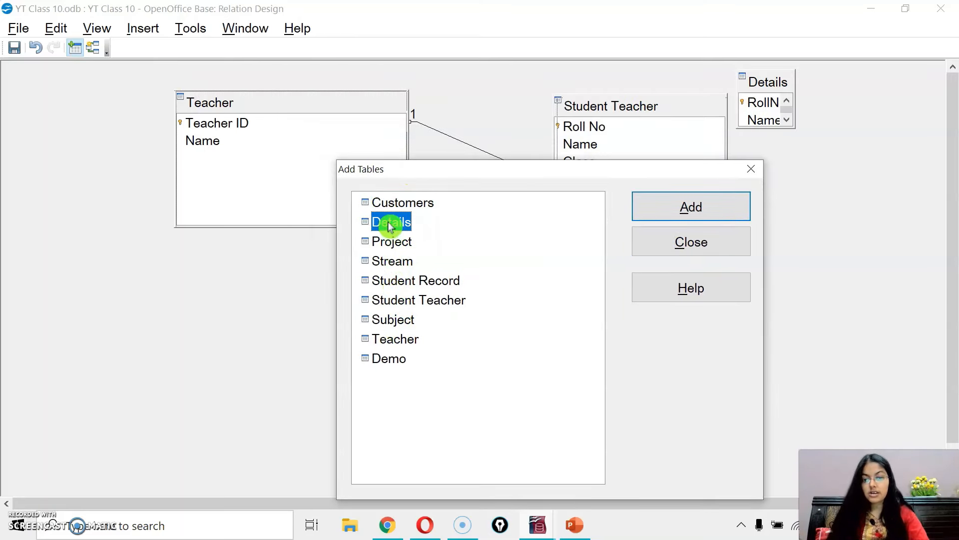
double_click(405, 282)
click(638, 246)
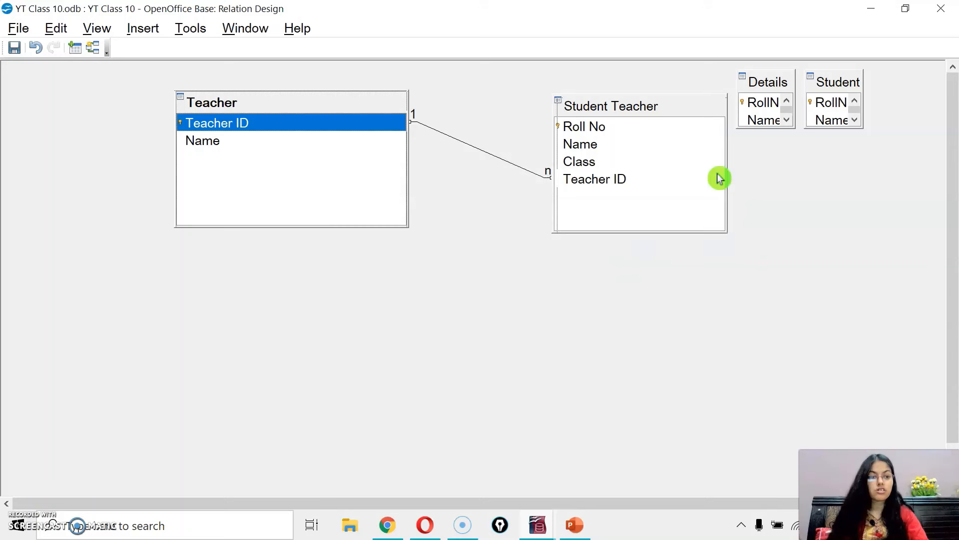
Step: Move the Student Record table below the Teacher table and remove the Details table from the relation design
click(763, 81)
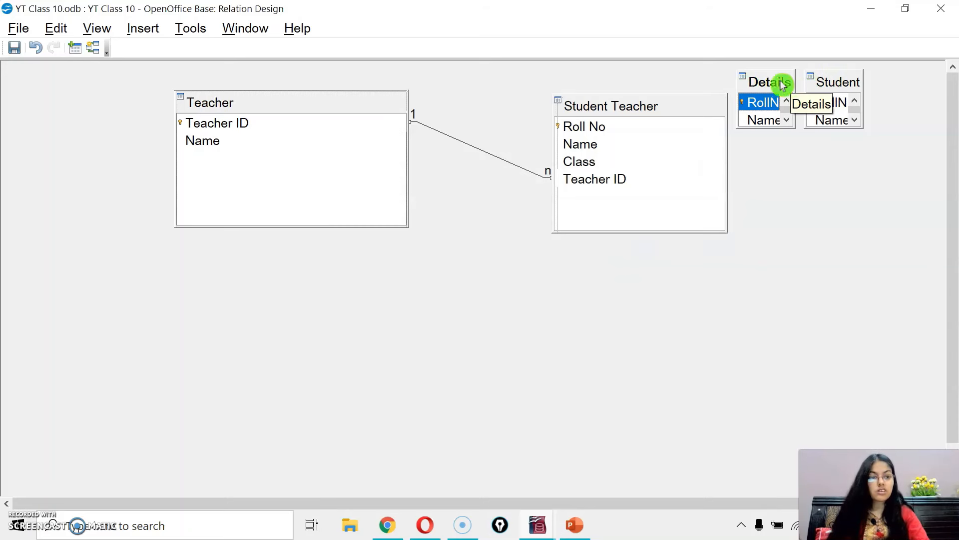
drag(827, 85, 262, 328)
drag(767, 82, 767, 86)
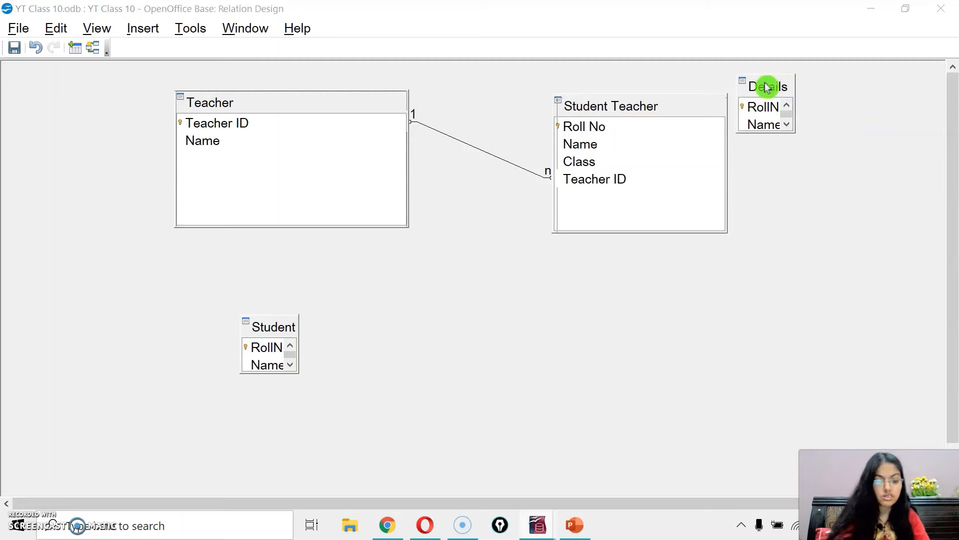
key(Delete)
key(Return)
Step: Add the Project table to the relation design and place it beside the Student Record table
click(140, 28)
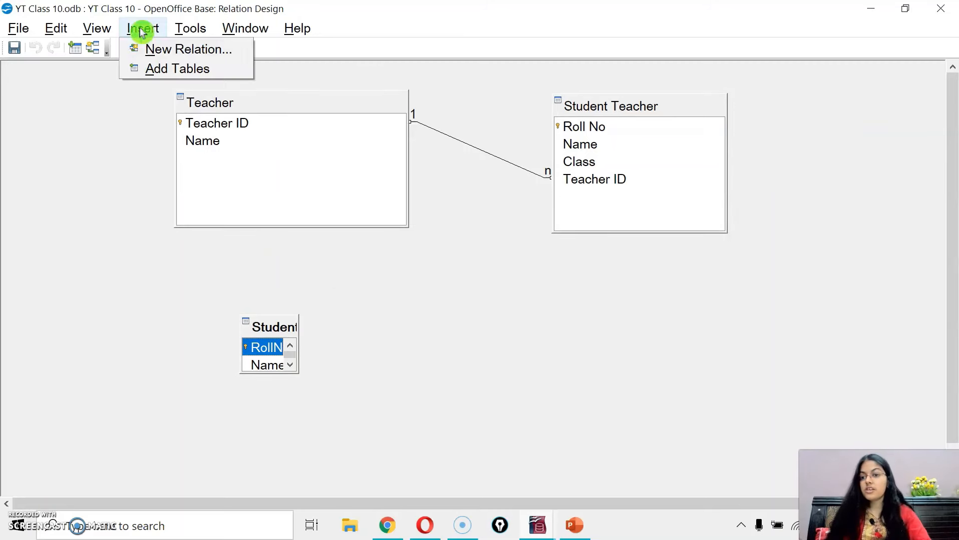
click(163, 69)
double_click(392, 241)
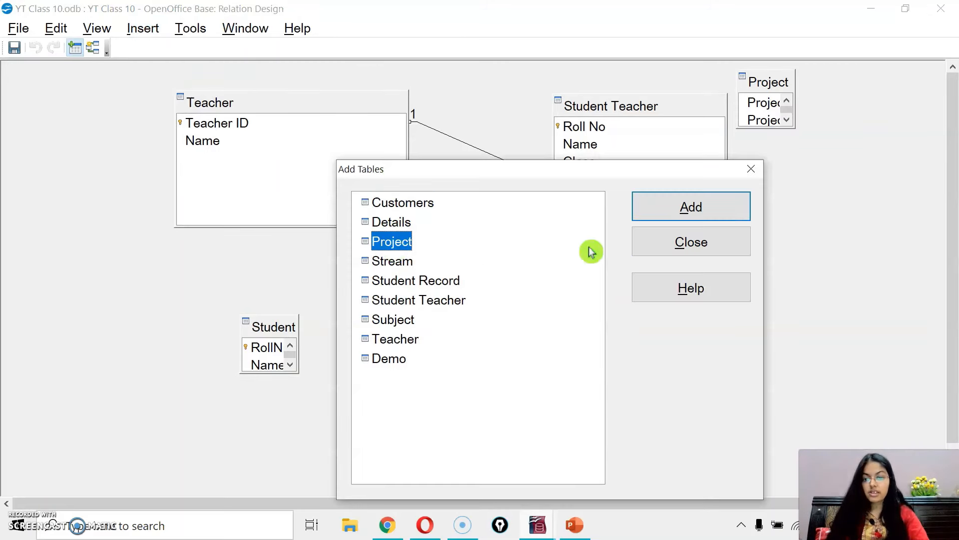
click(695, 242)
drag(786, 98, 515, 370)
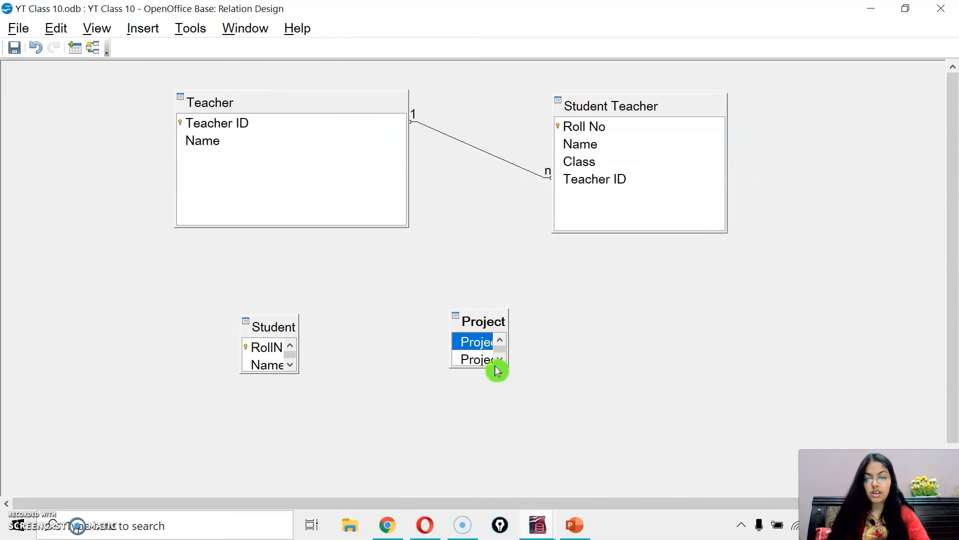
Step: Enlarge the Project table and make the Student Record table taller to show all their fields
drag(487, 409, 487, 410)
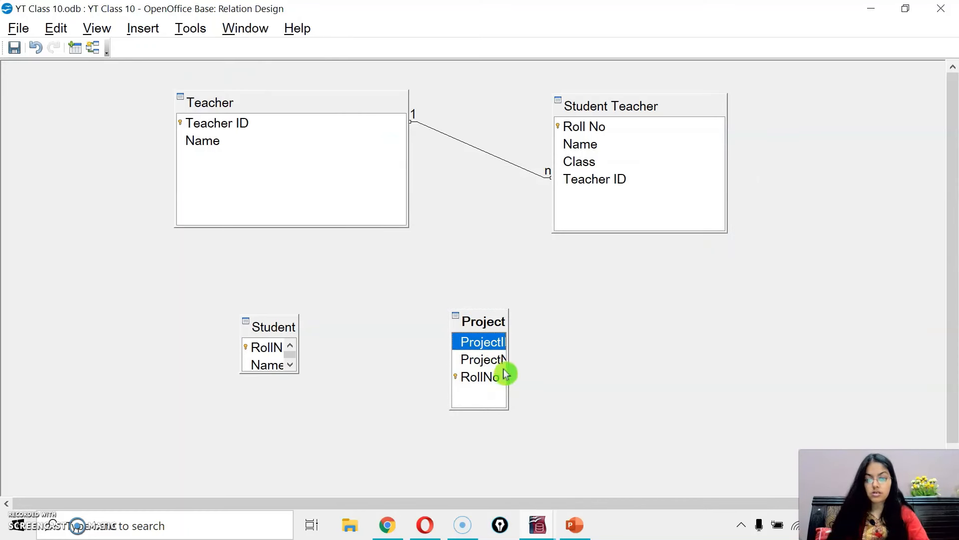
drag(508, 341, 610, 338)
drag(255, 374, 254, 427)
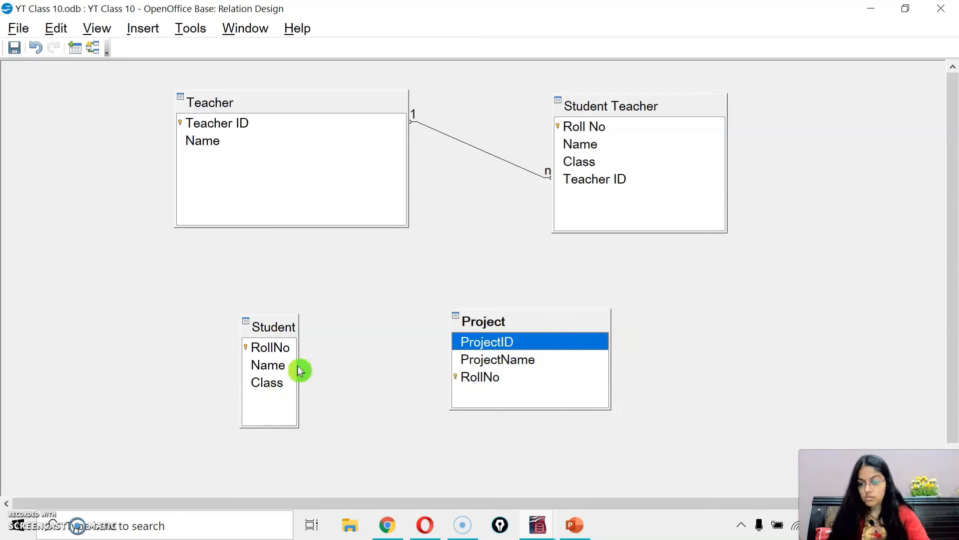
Step: Relate RollNo in Student Record to RollNo in Project, space the two tables apart, and save the relation design
drag(298, 362, 465, 379)
click(318, 353)
click(523, 339)
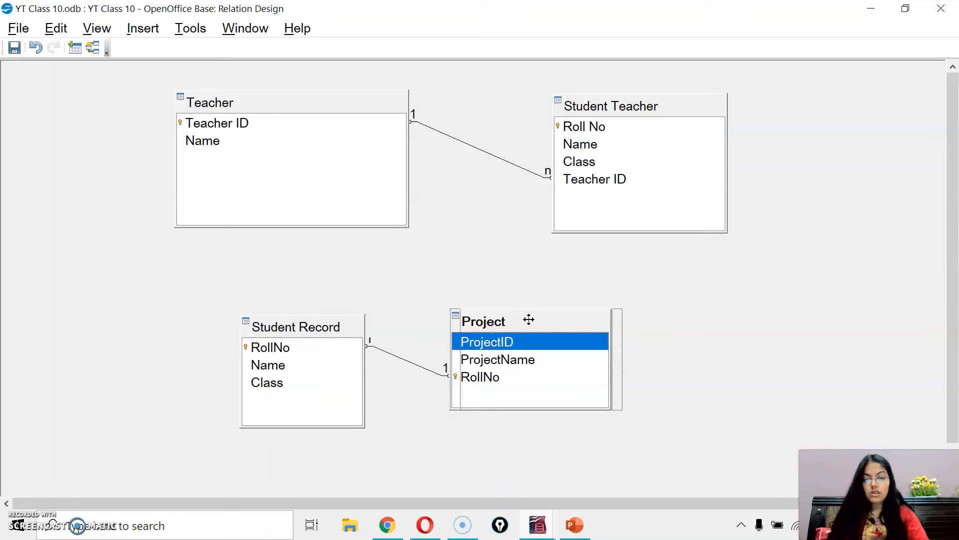
drag(529, 320, 590, 322)
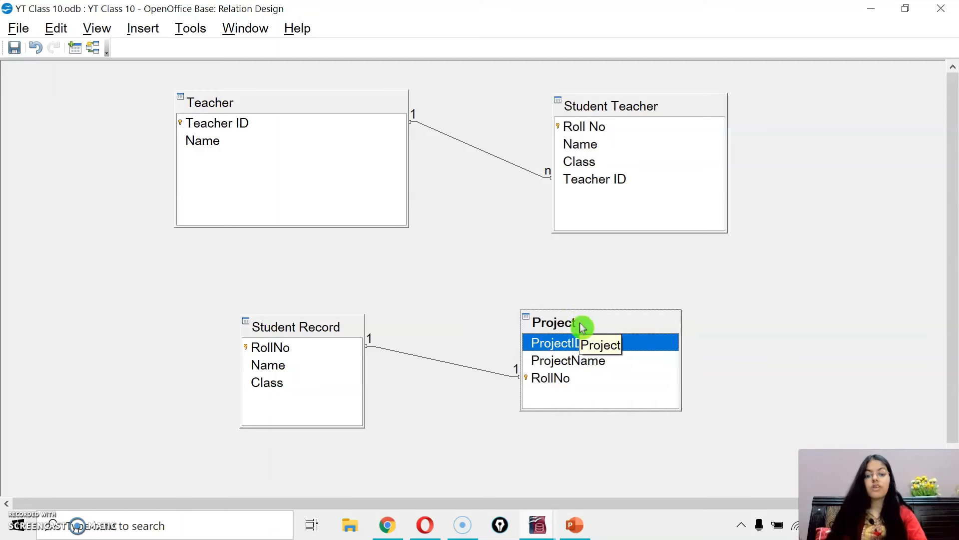
click(13, 57)
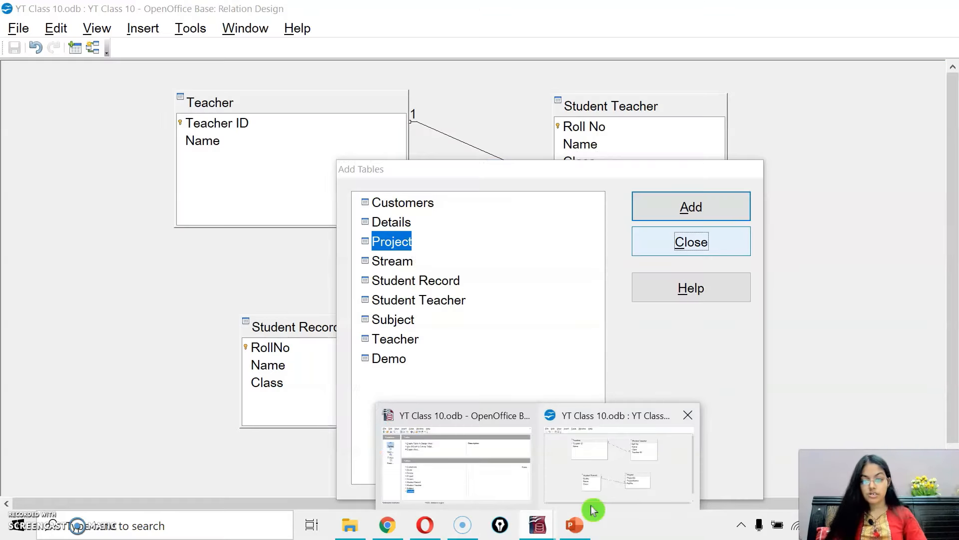
Step: Return to the relation design and highlight the tables of both relationships and the Teacher ID field in Student Teacher to examine them
click(593, 510)
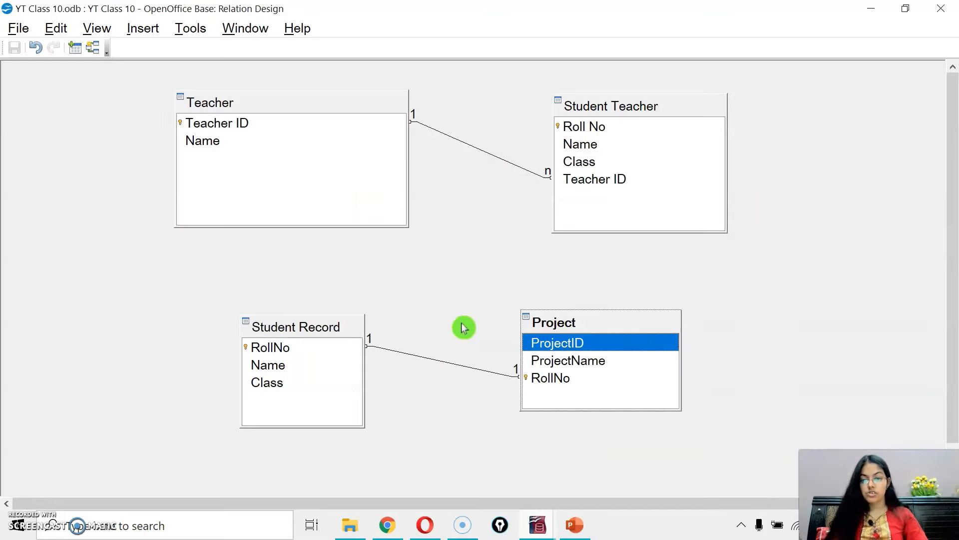
click(282, 342)
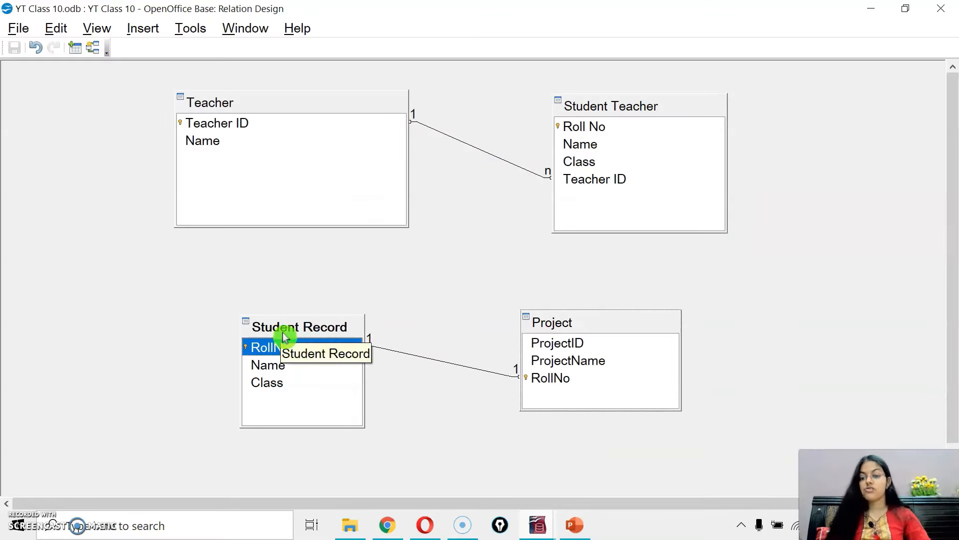
click(545, 338)
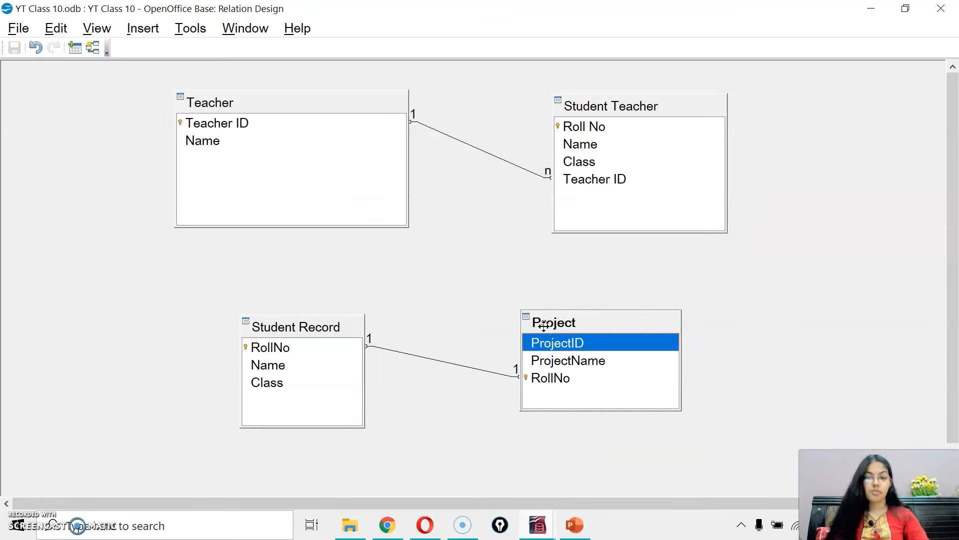
click(273, 101)
click(654, 108)
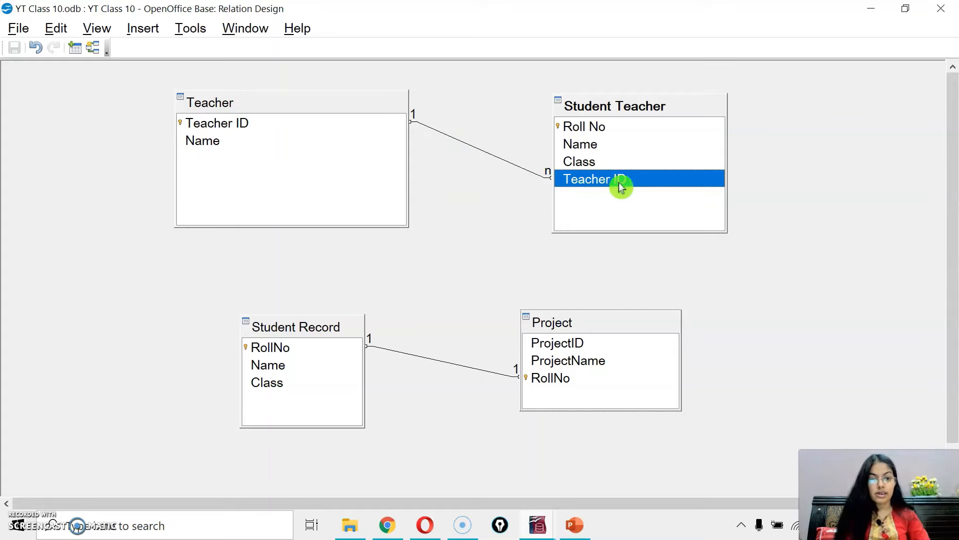
drag(621, 181, 625, 159)
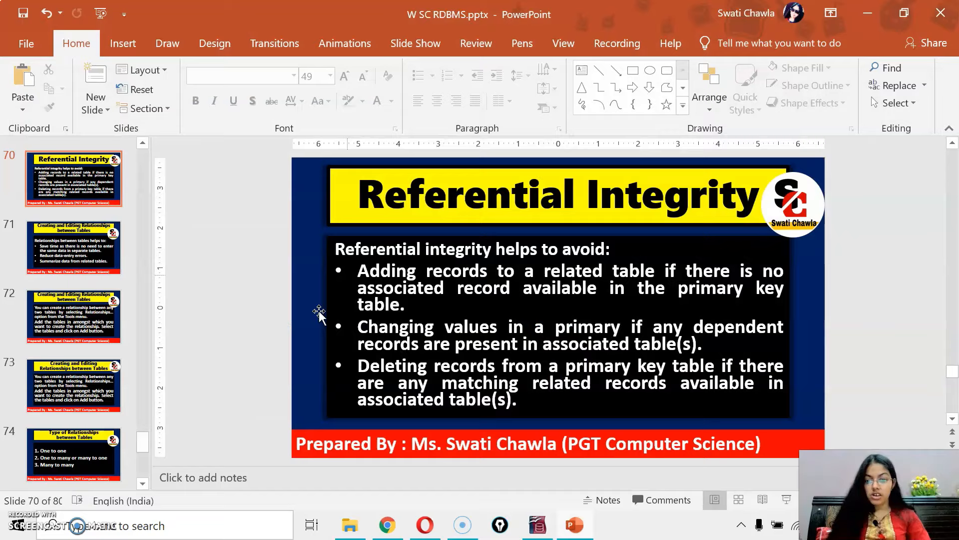
Step: Switch back to the OpenOffice Base database window, view the Student Teacher records, close them, and open the Teacher table
click(537, 525)
double_click(200, 391)
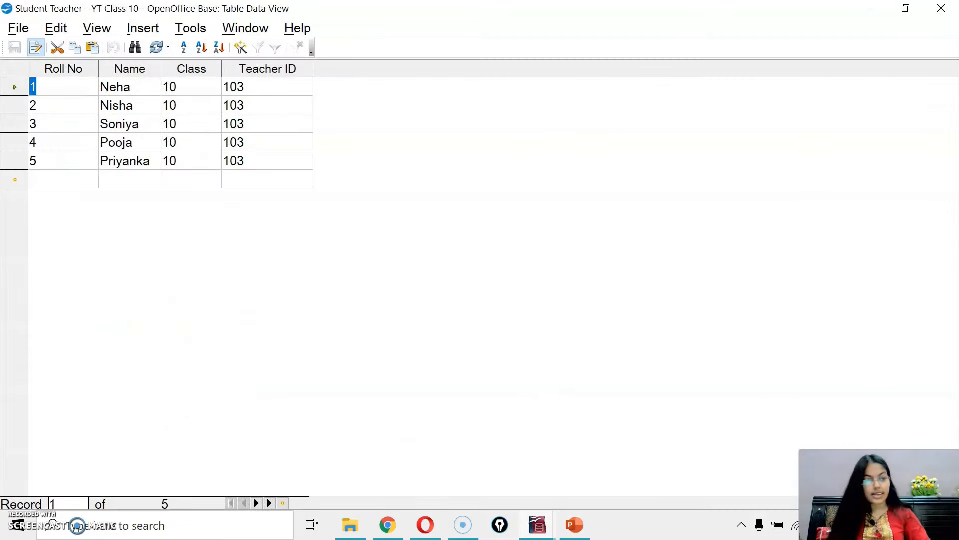
click(941, 9)
click(200, 434)
double_click(200, 435)
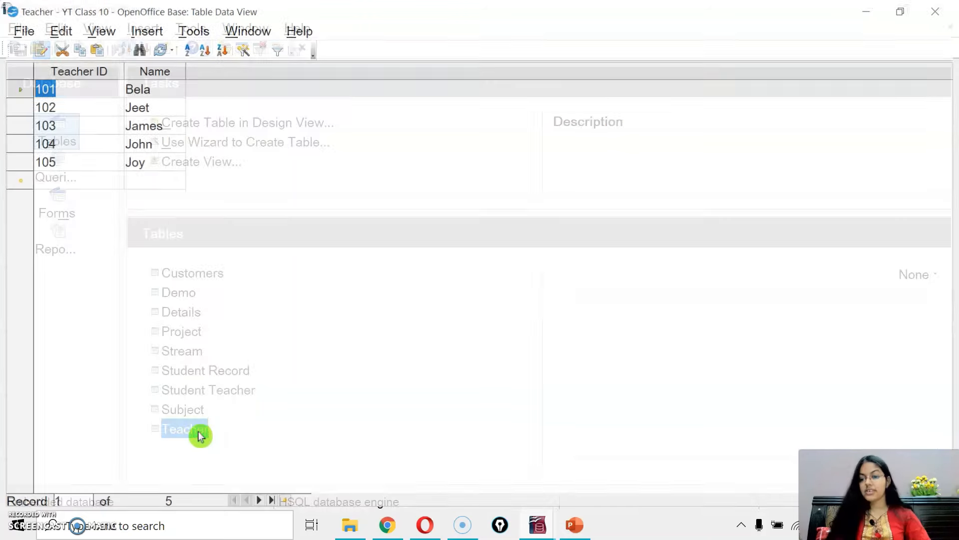
Step: Try to save 106 as the Teacher ID of the third record in the Teacher table, and restore the ID to 103
click(61, 123)
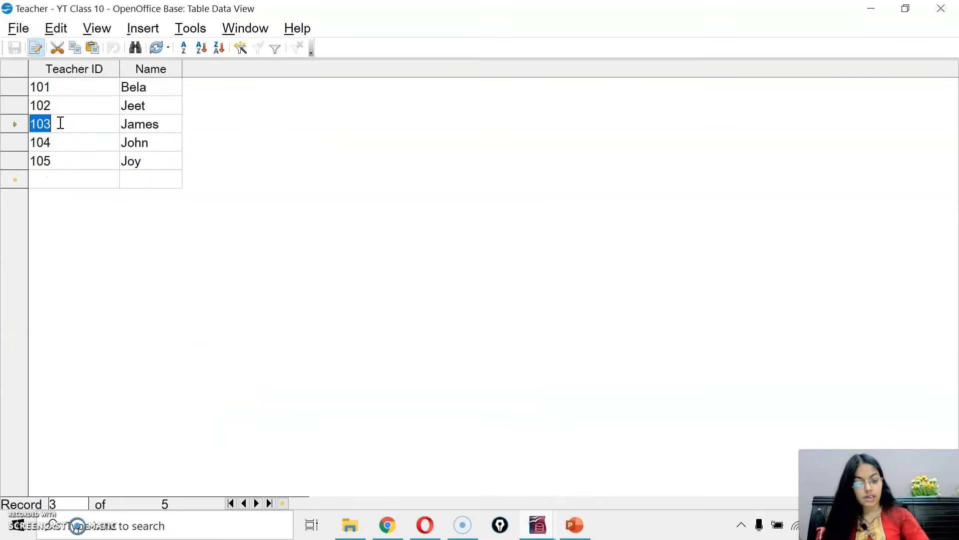
text(106)
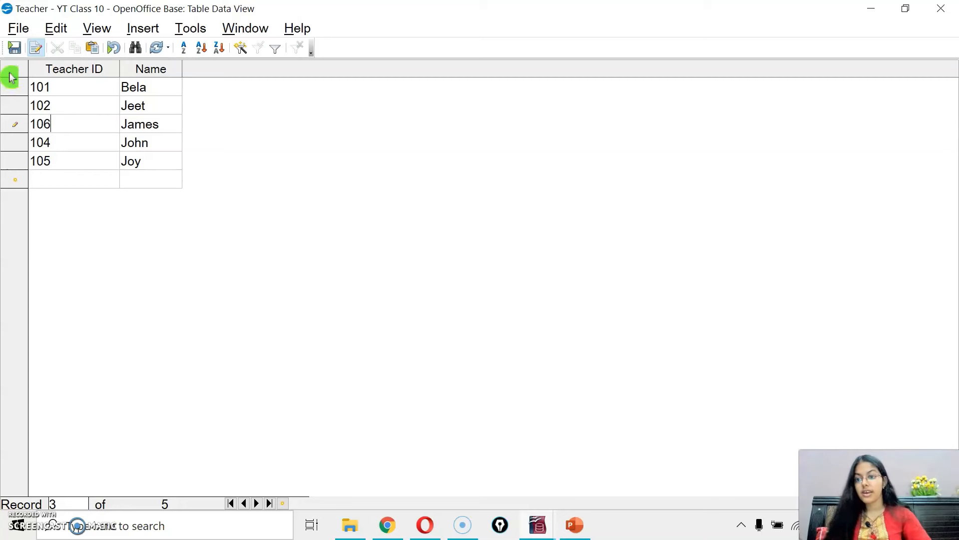
click(15, 48)
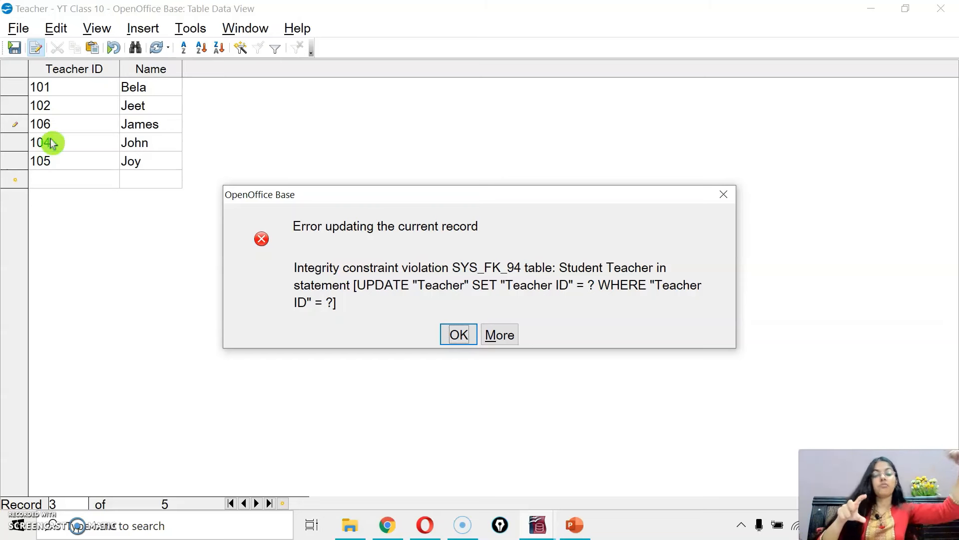
click(446, 328)
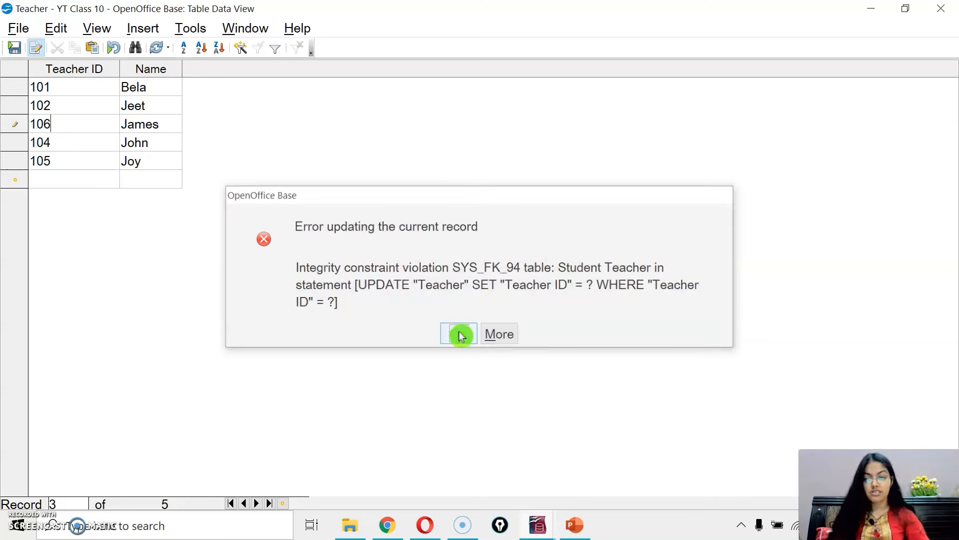
key(BackSpace)
text(3)
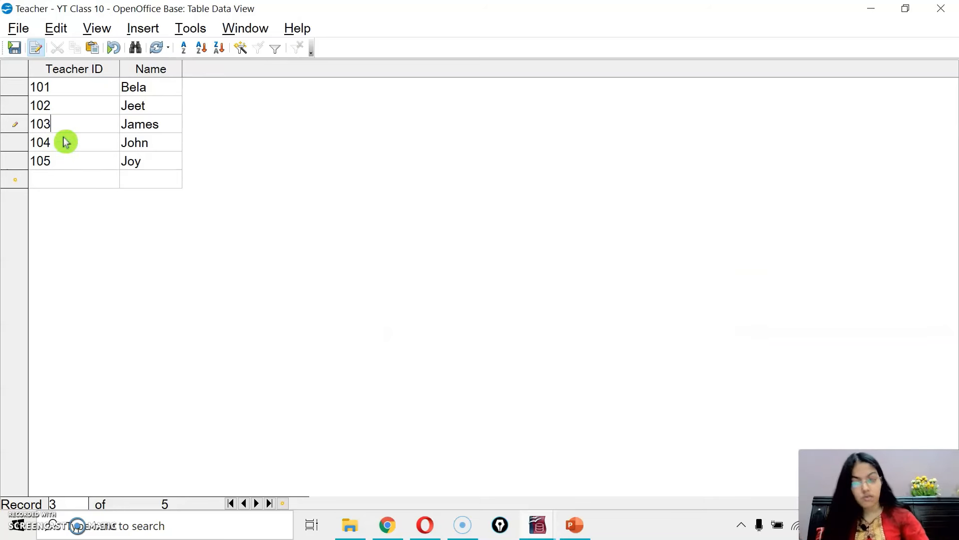
click(69, 182)
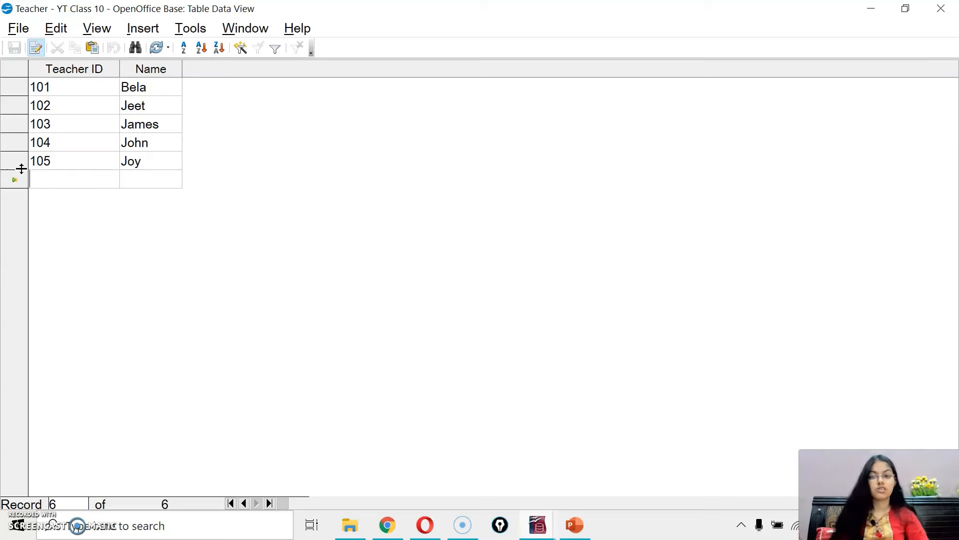
Step: Set the Teacher ID of the last record in the Teacher table to 106 and save the record
click(60, 167)
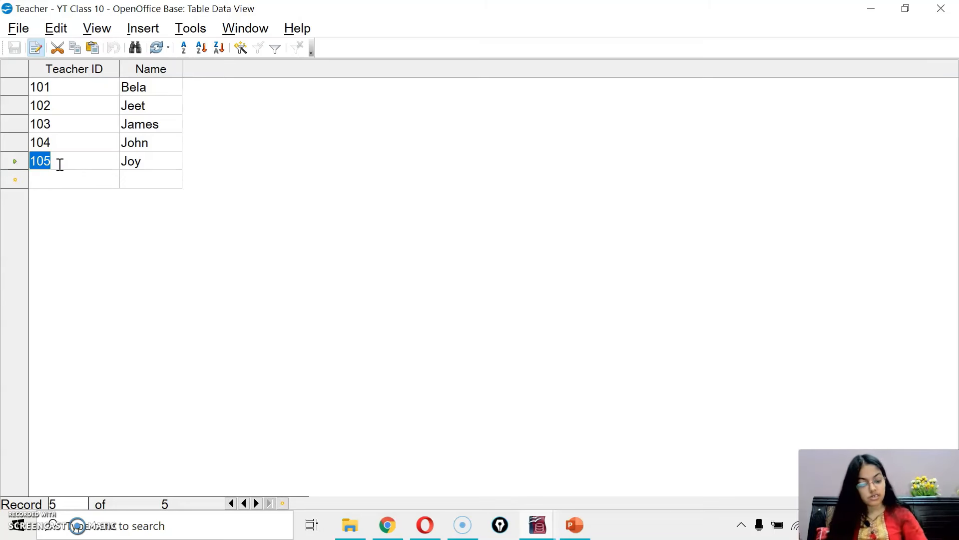
click(60, 165)
key(BackSpace)
text(6)
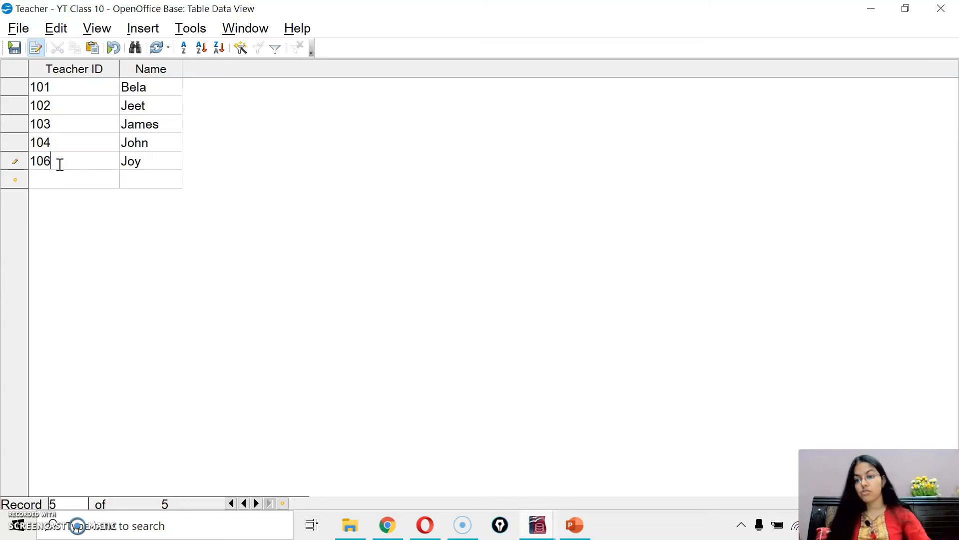
click(16, 48)
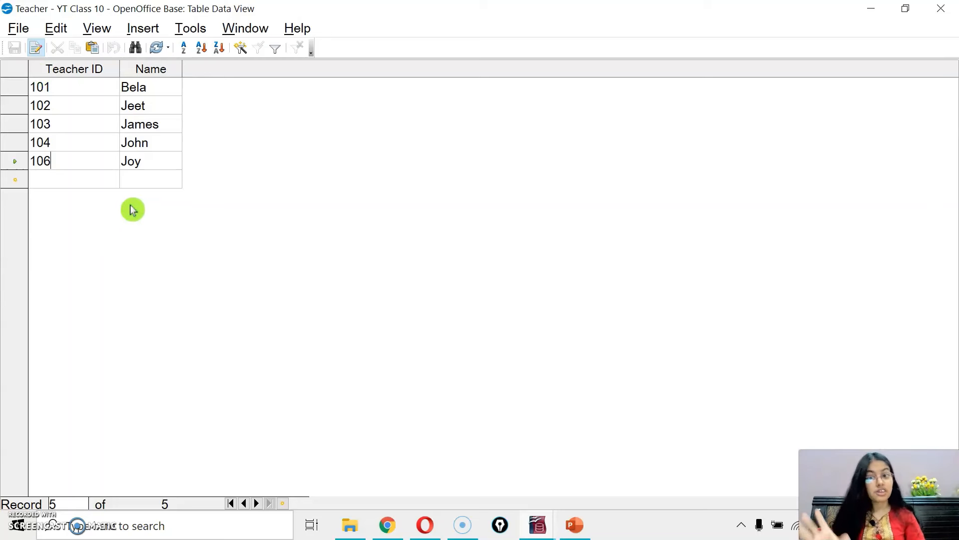
drag(50, 161, 18, 161)
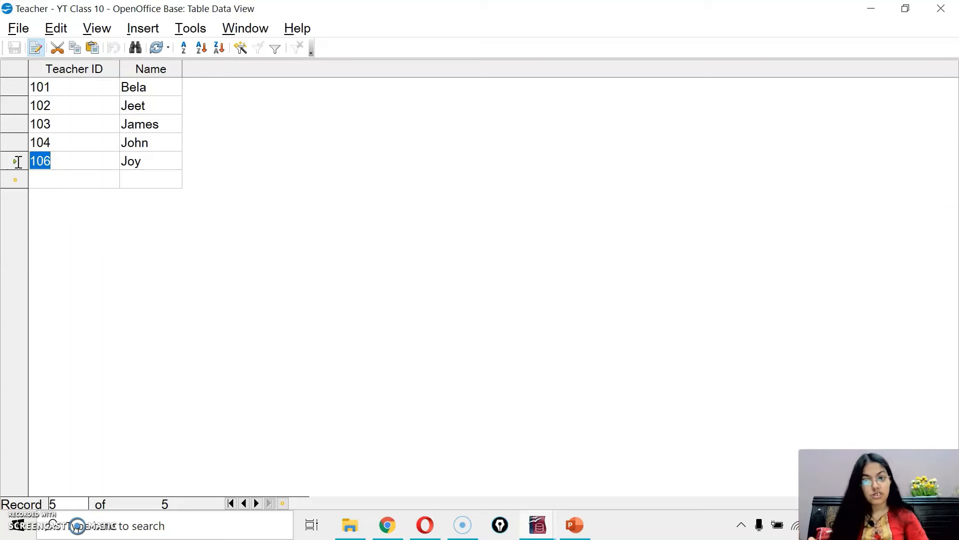
click(66, 160)
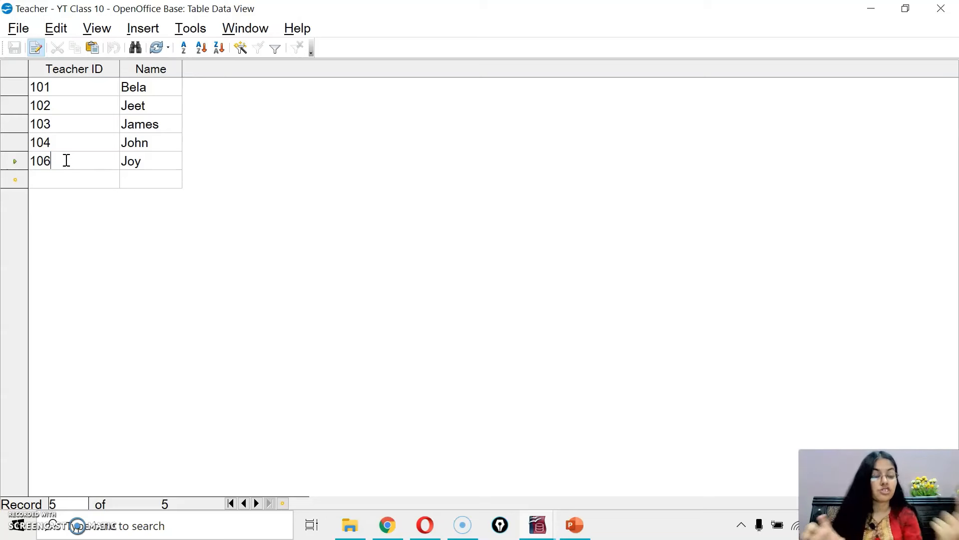
Step: Try to delete the record with Teacher ID 103 from the Teacher table
right_click(13, 124)
click(50, 198)
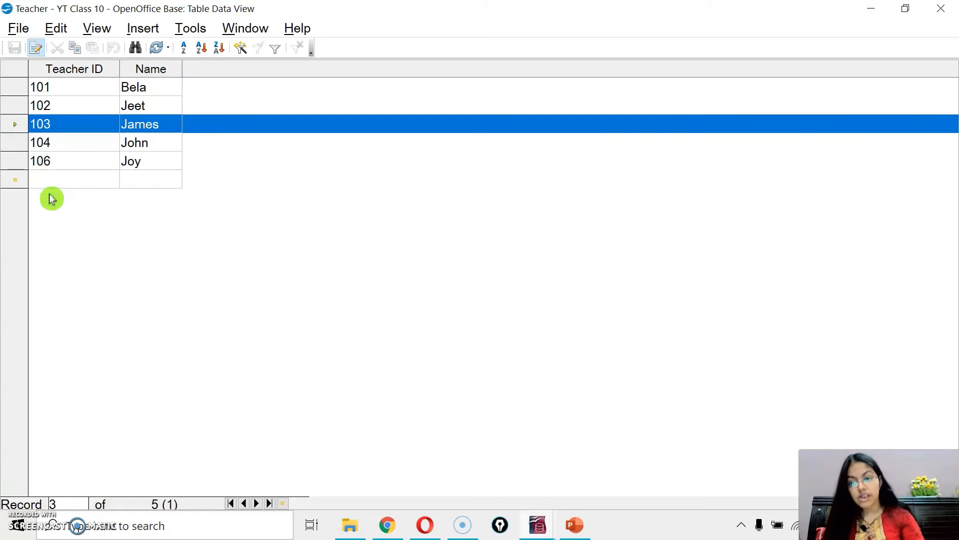
click(453, 294)
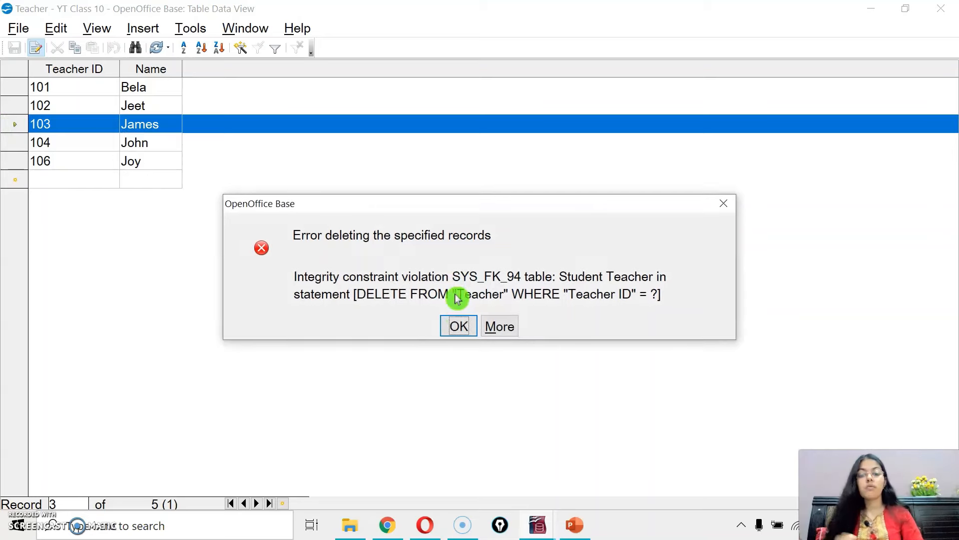
click(459, 327)
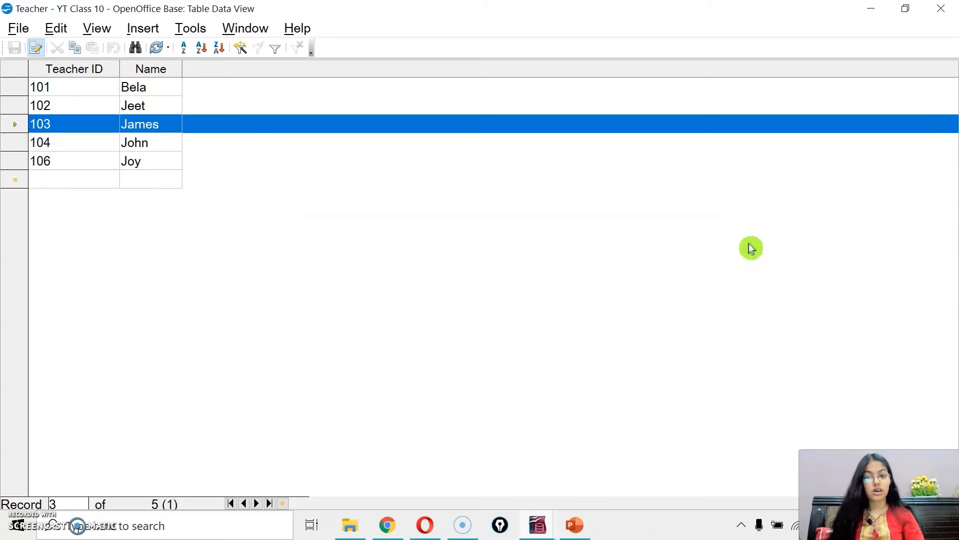
Step: Close the Teacher table, open Student Teacher, and try to set the Teacher ID of Roll No 3 to 109
click(941, 9)
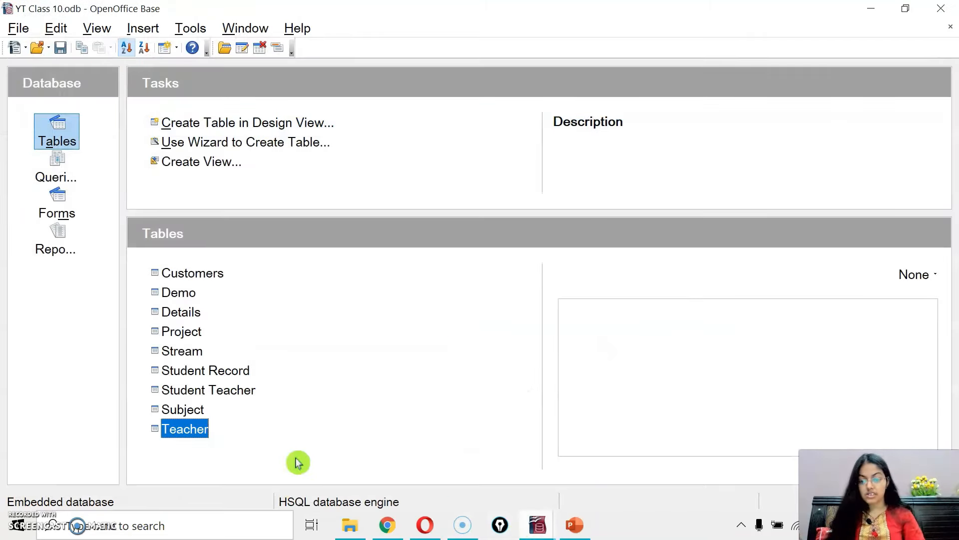
double_click(198, 393)
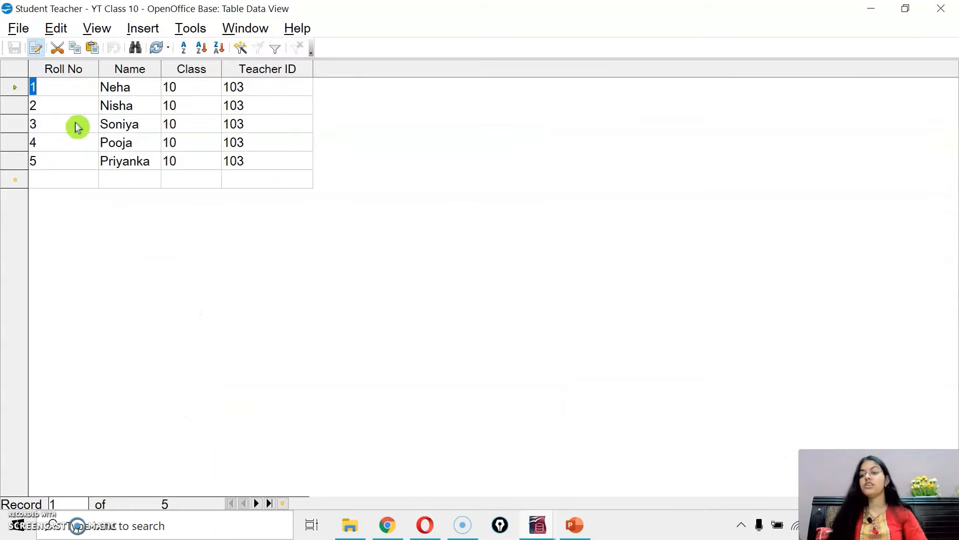
click(259, 129)
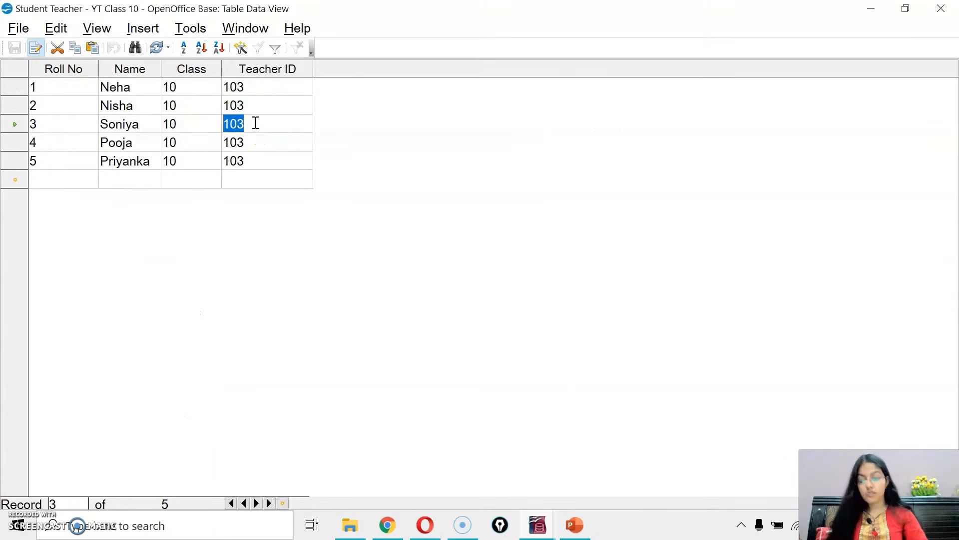
text(109)
key(Return)
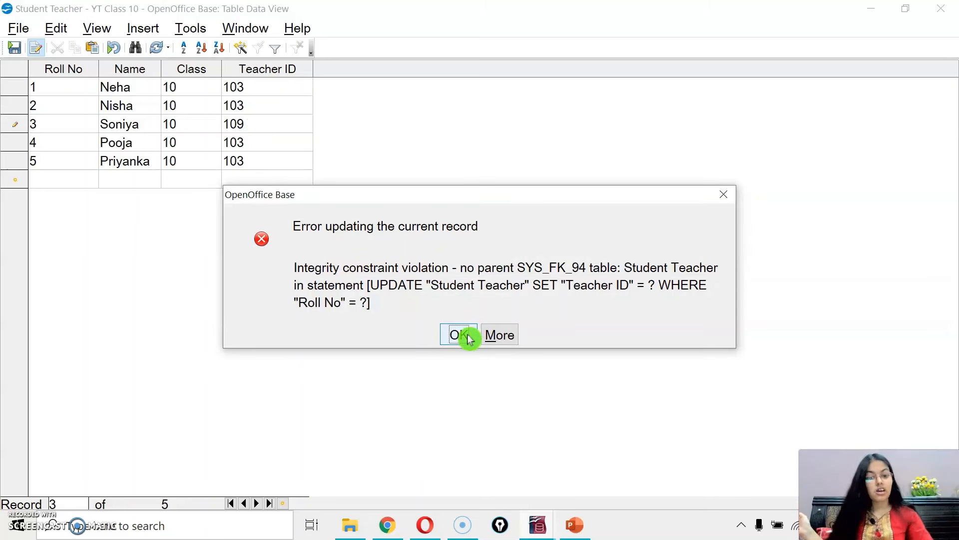
click(470, 339)
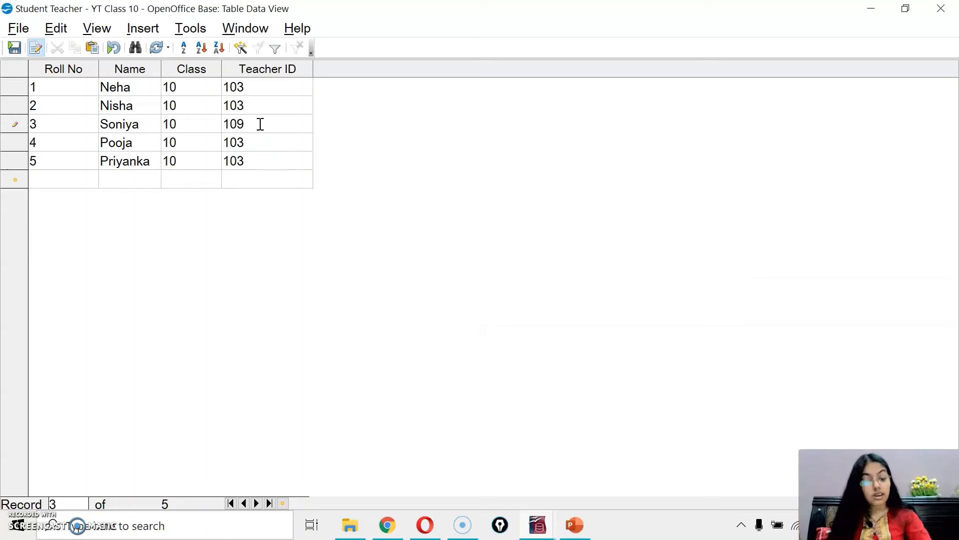
Step: Set the Teacher ID of Roll No 3 in the Student Teacher table to 104 and commit the record
key(BackSpace)
text(4)
key(Return)
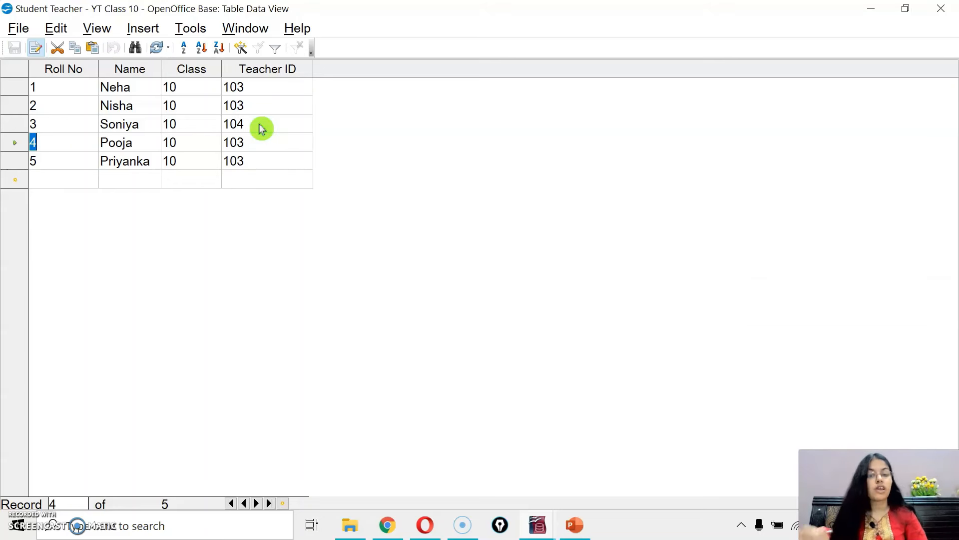
Step: Switch to PowerPoint, present the Referential Integrity slide full screen, and return to the Student Teacher table in OpenOffice Base
click(537, 525)
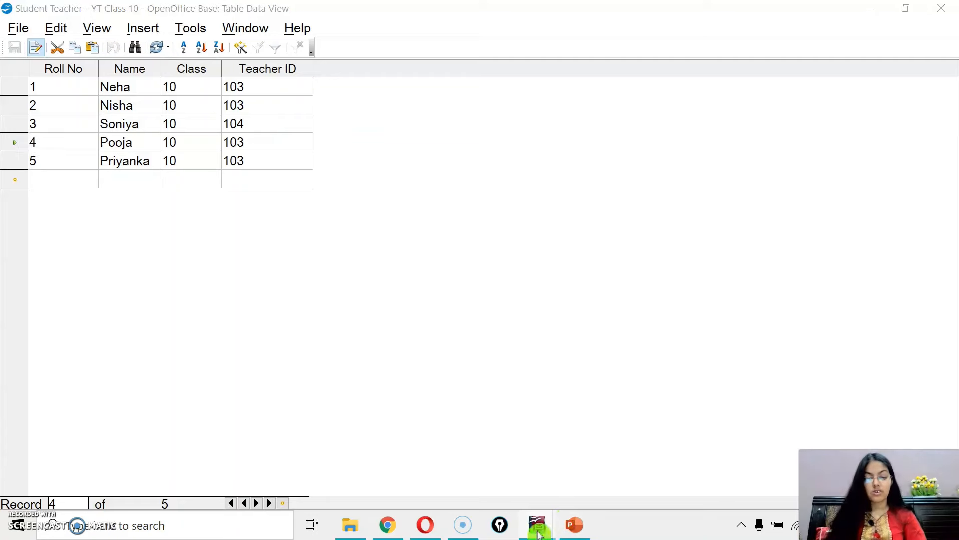
click(575, 526)
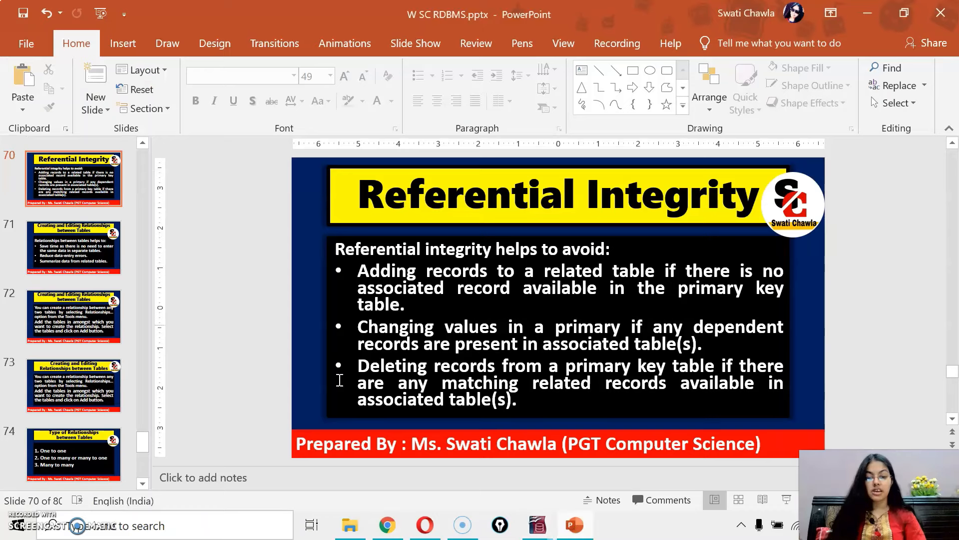
key(shift+F5)
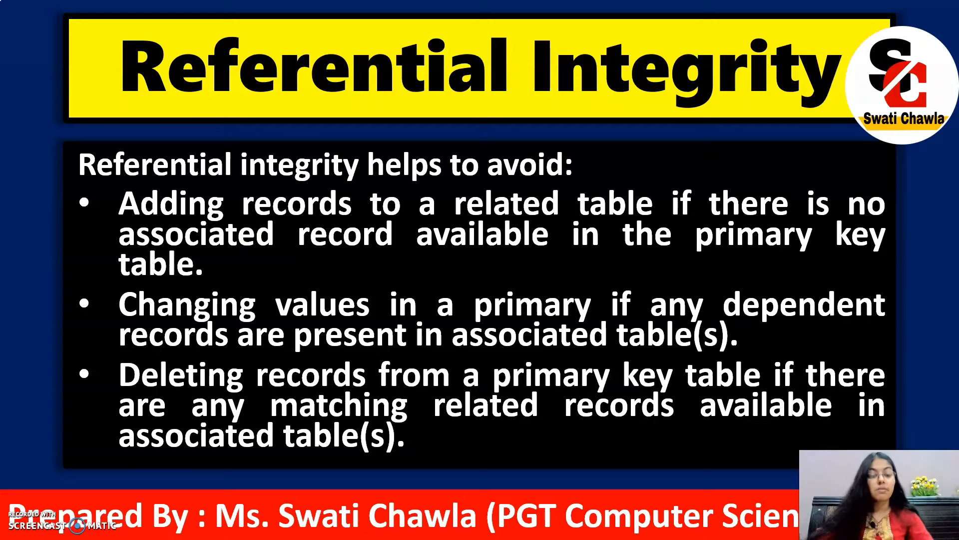
key(Escape)
mouse_move(574, 536)
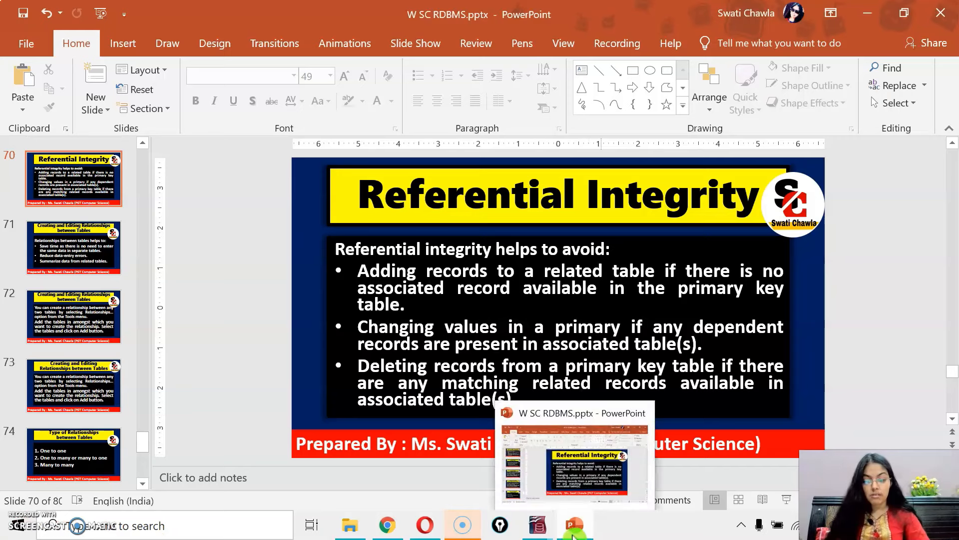
mouse_move(550, 524)
click(589, 487)
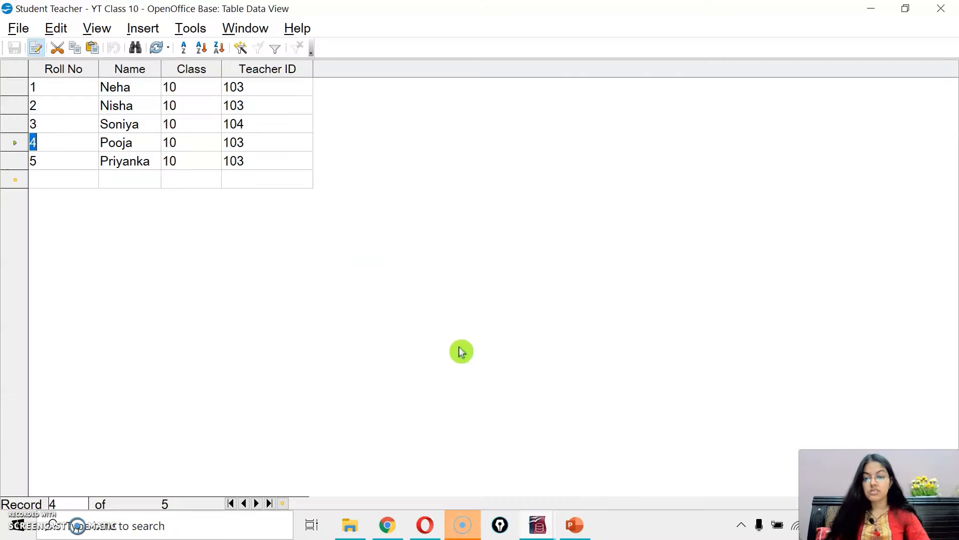
Step: Try to add a record to the Student Teacher table with Roll No 6, Name AAA, Class 10 and Teacher ID 107
click(258, 175)
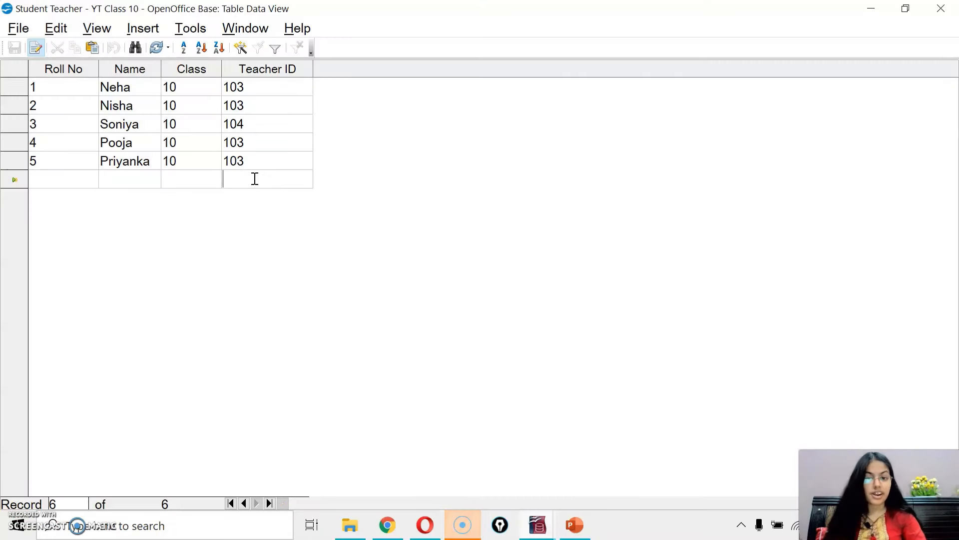
text(107)
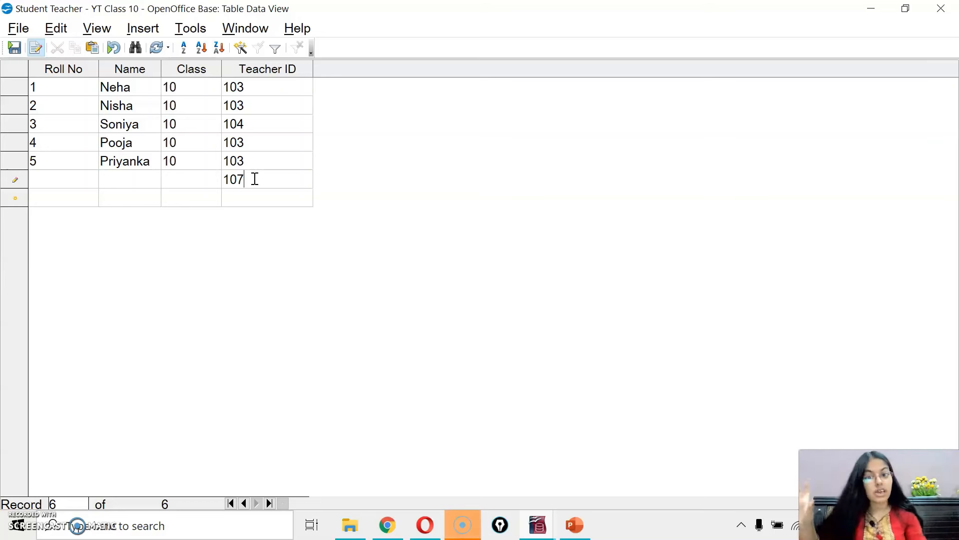
click(30, 184)
text(6)
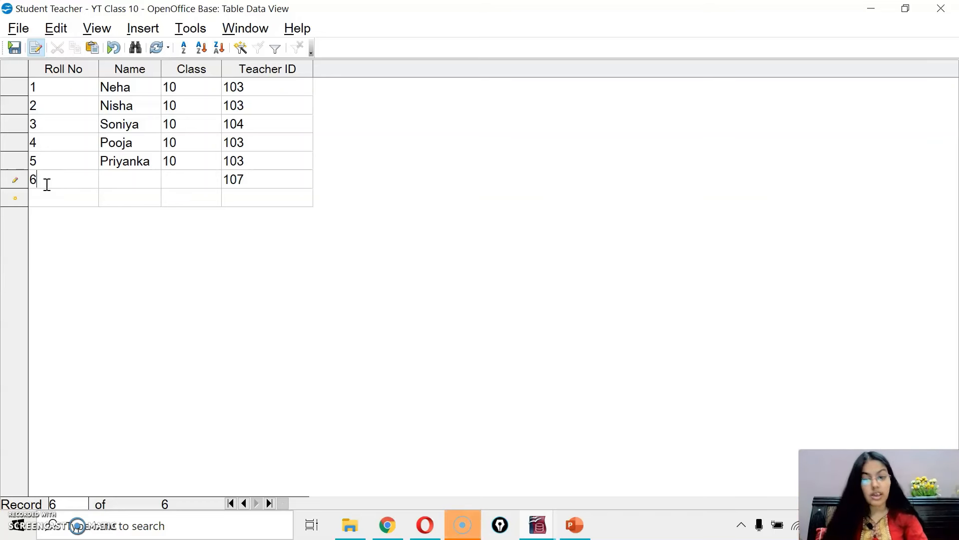
key(Tab)
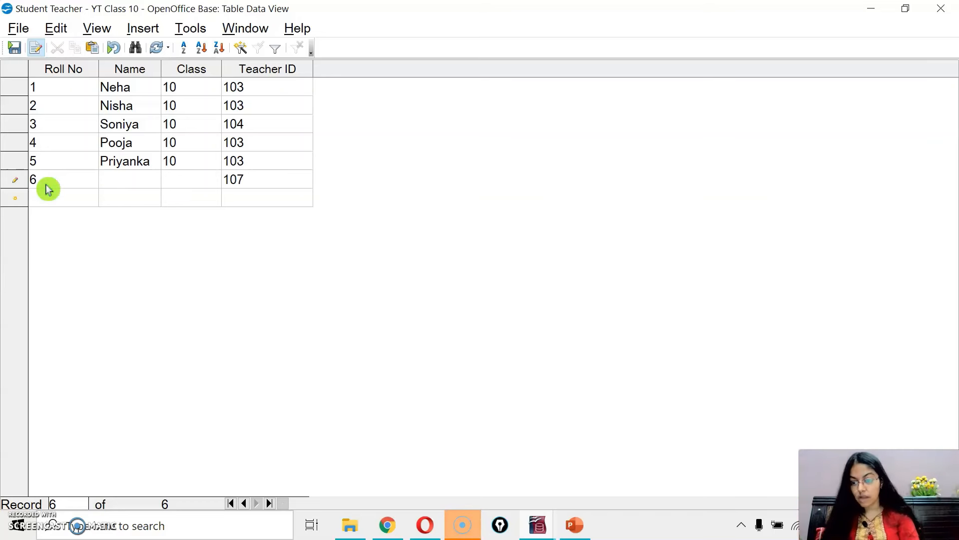
text(AAA)
key(Tab)
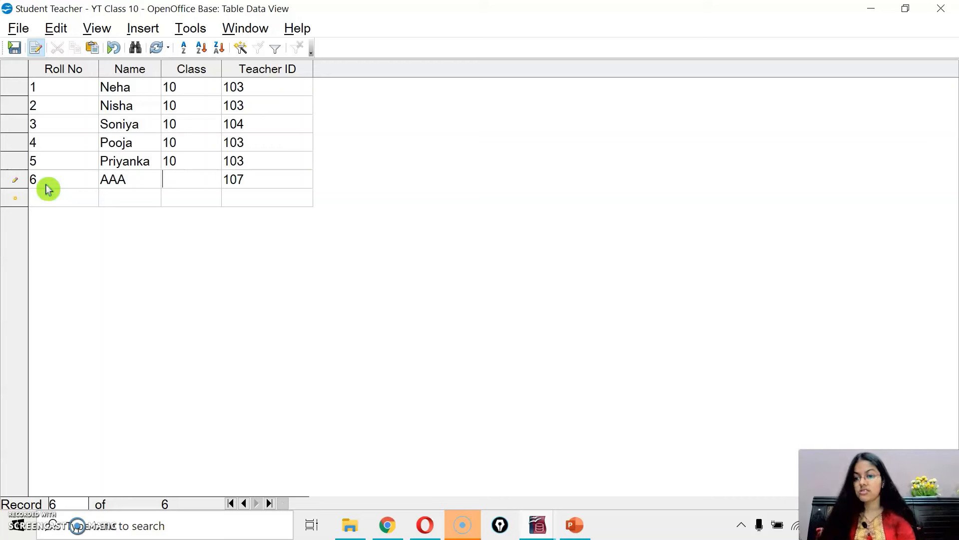
text(10)
key(Tab)
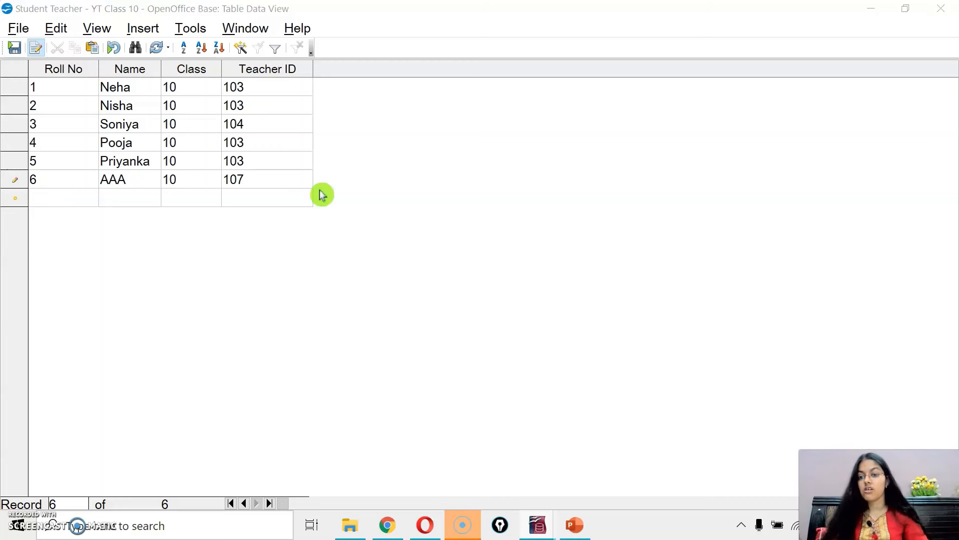
key(Tab)
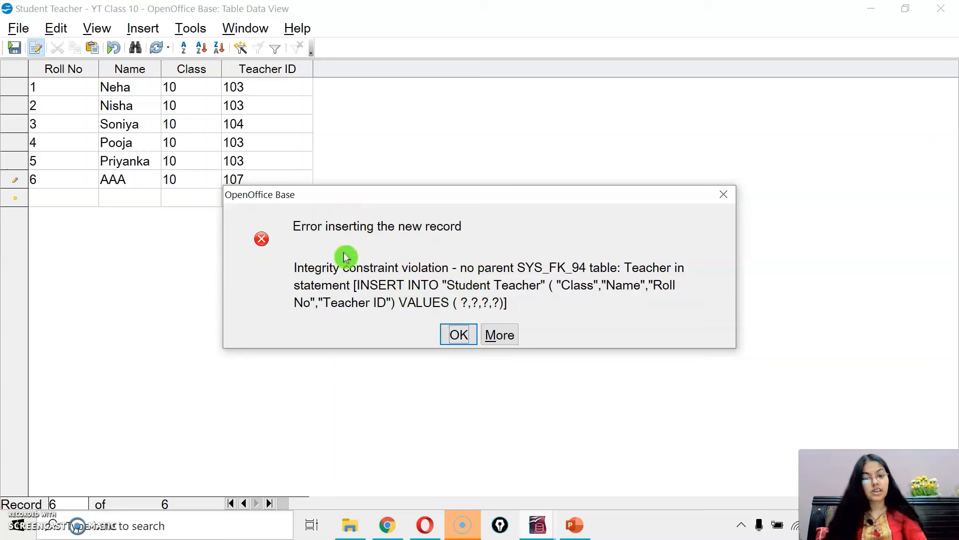
click(458, 334)
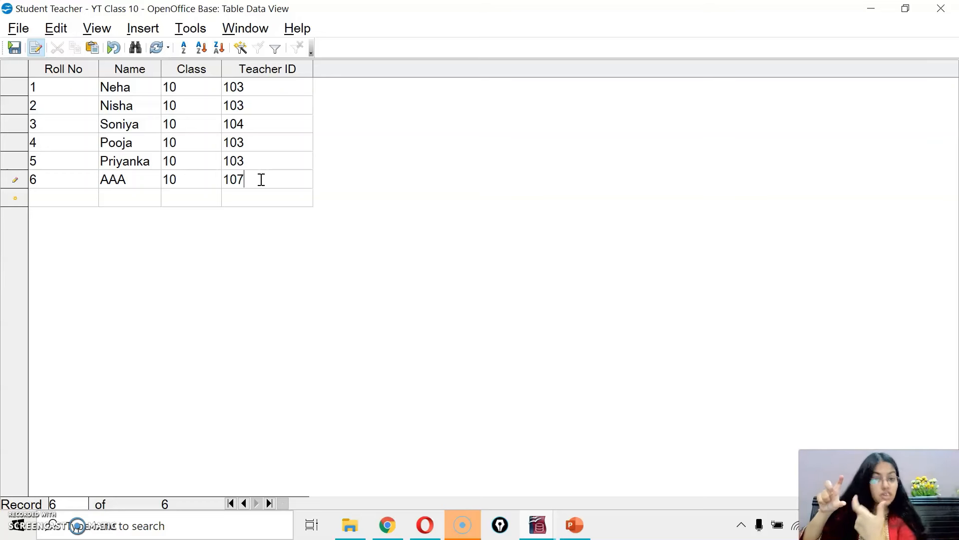
Step: Set the Teacher ID of the new Roll No 6 record to 101 and save the record
key(BackSpace)
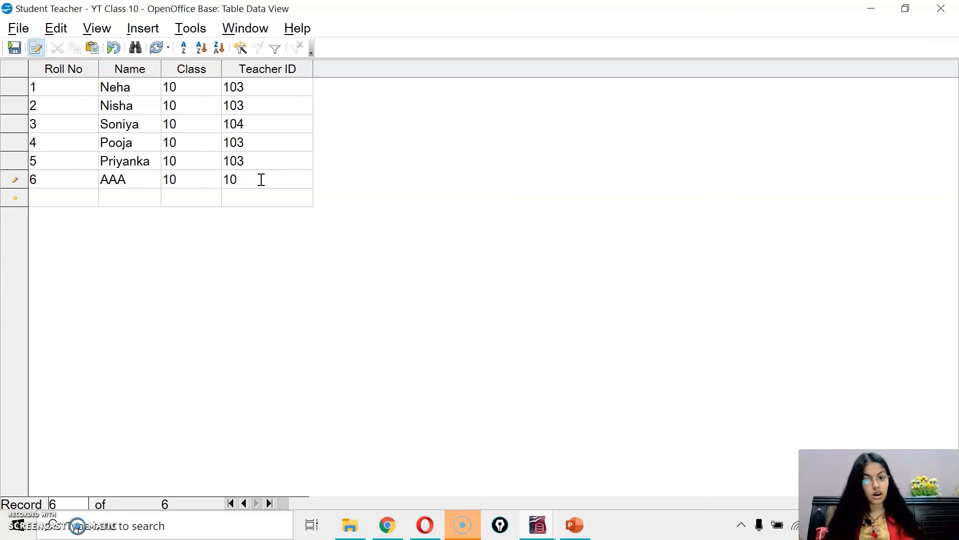
text(1)
key(Return)
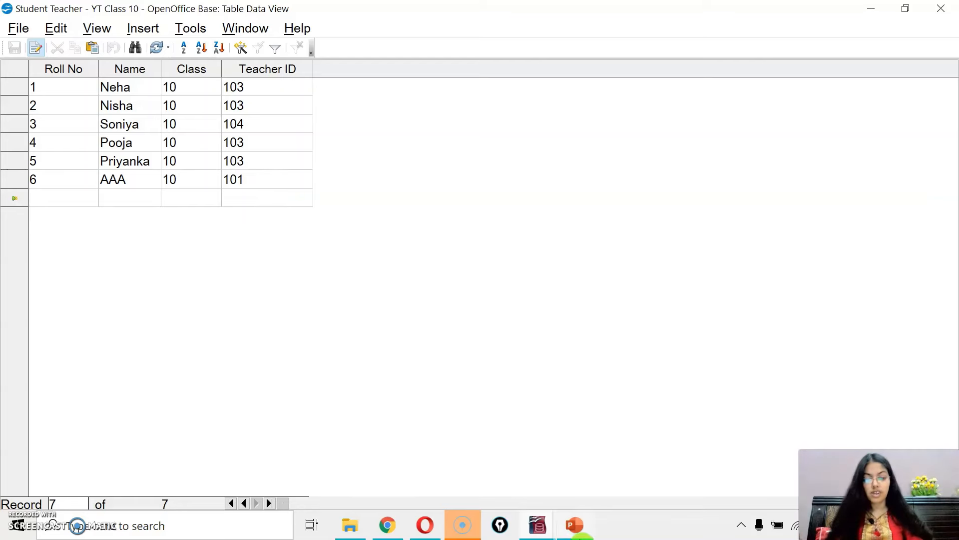
Step: Switch to PowerPoint and start the slide show from the Referential Integrity slide
click(575, 524)
key(shift+F5)
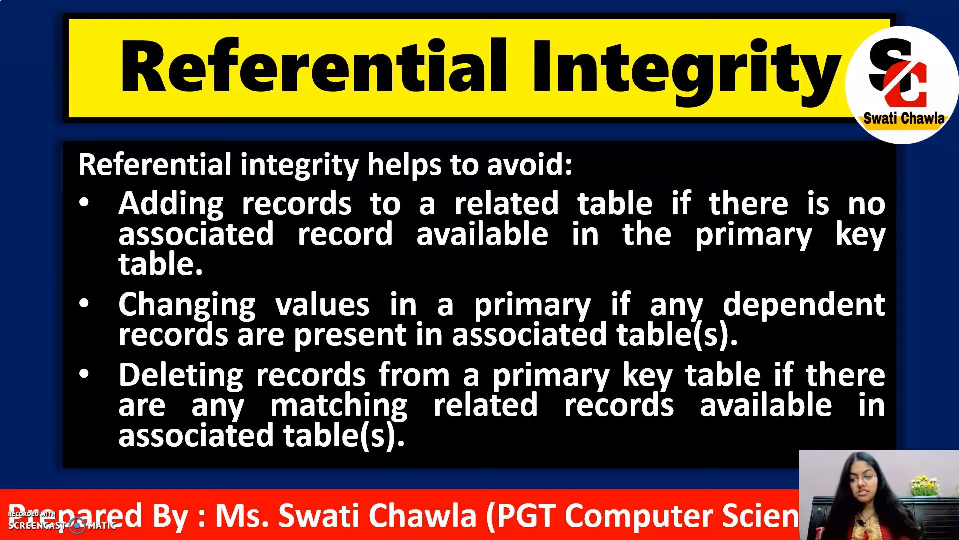